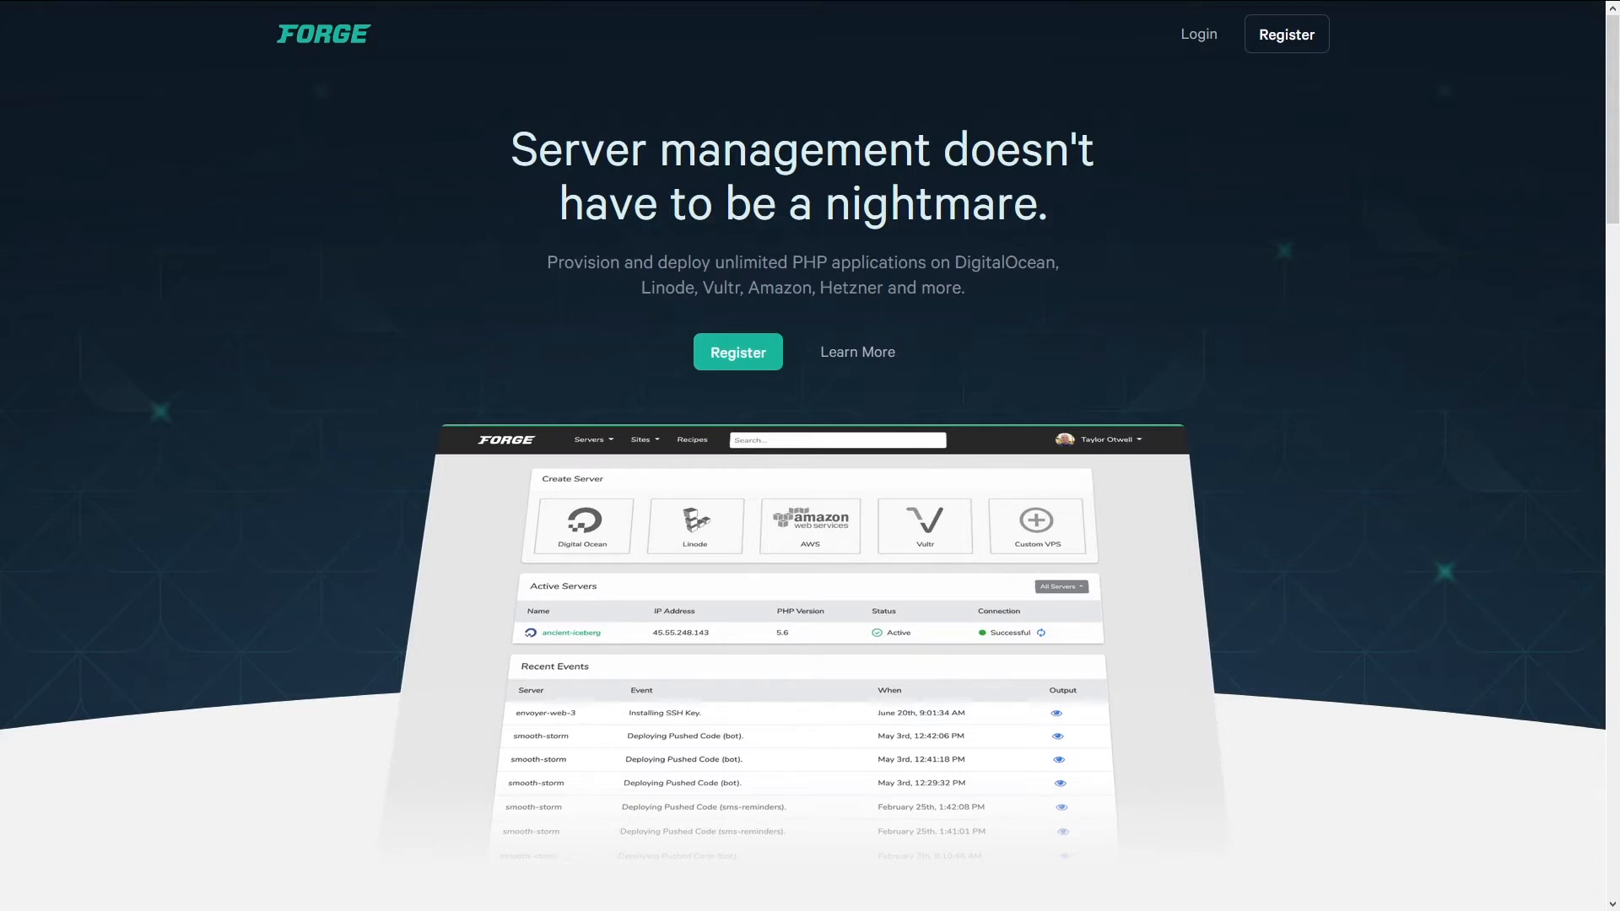
pyautogui.scroll(-3, 346, 443)
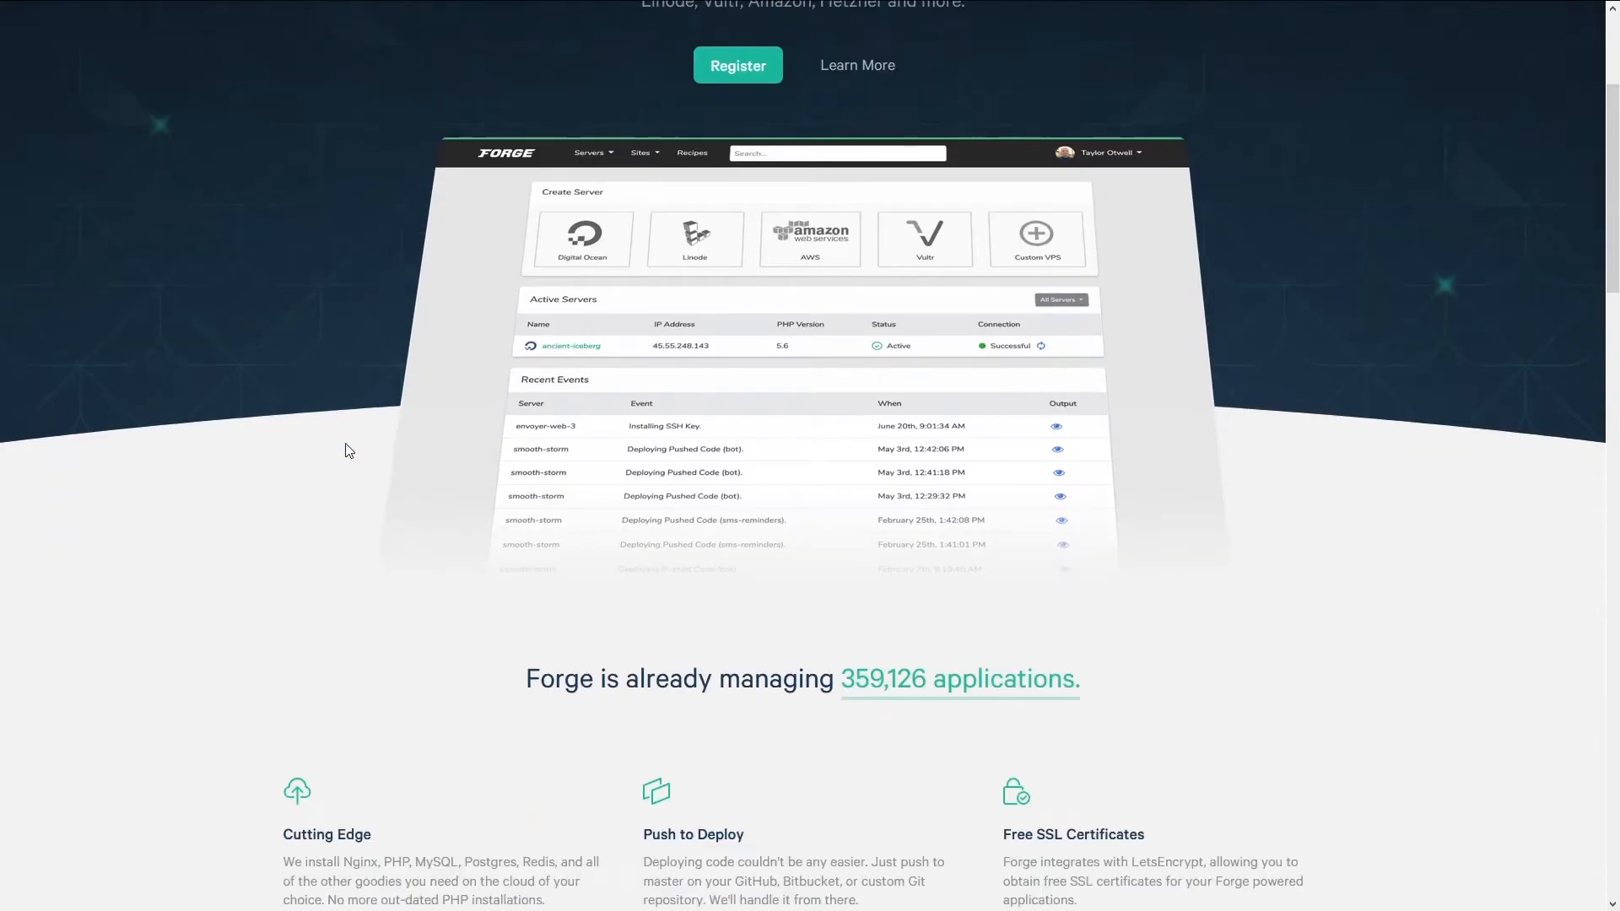
pyautogui.scroll(-4, 183, 515)
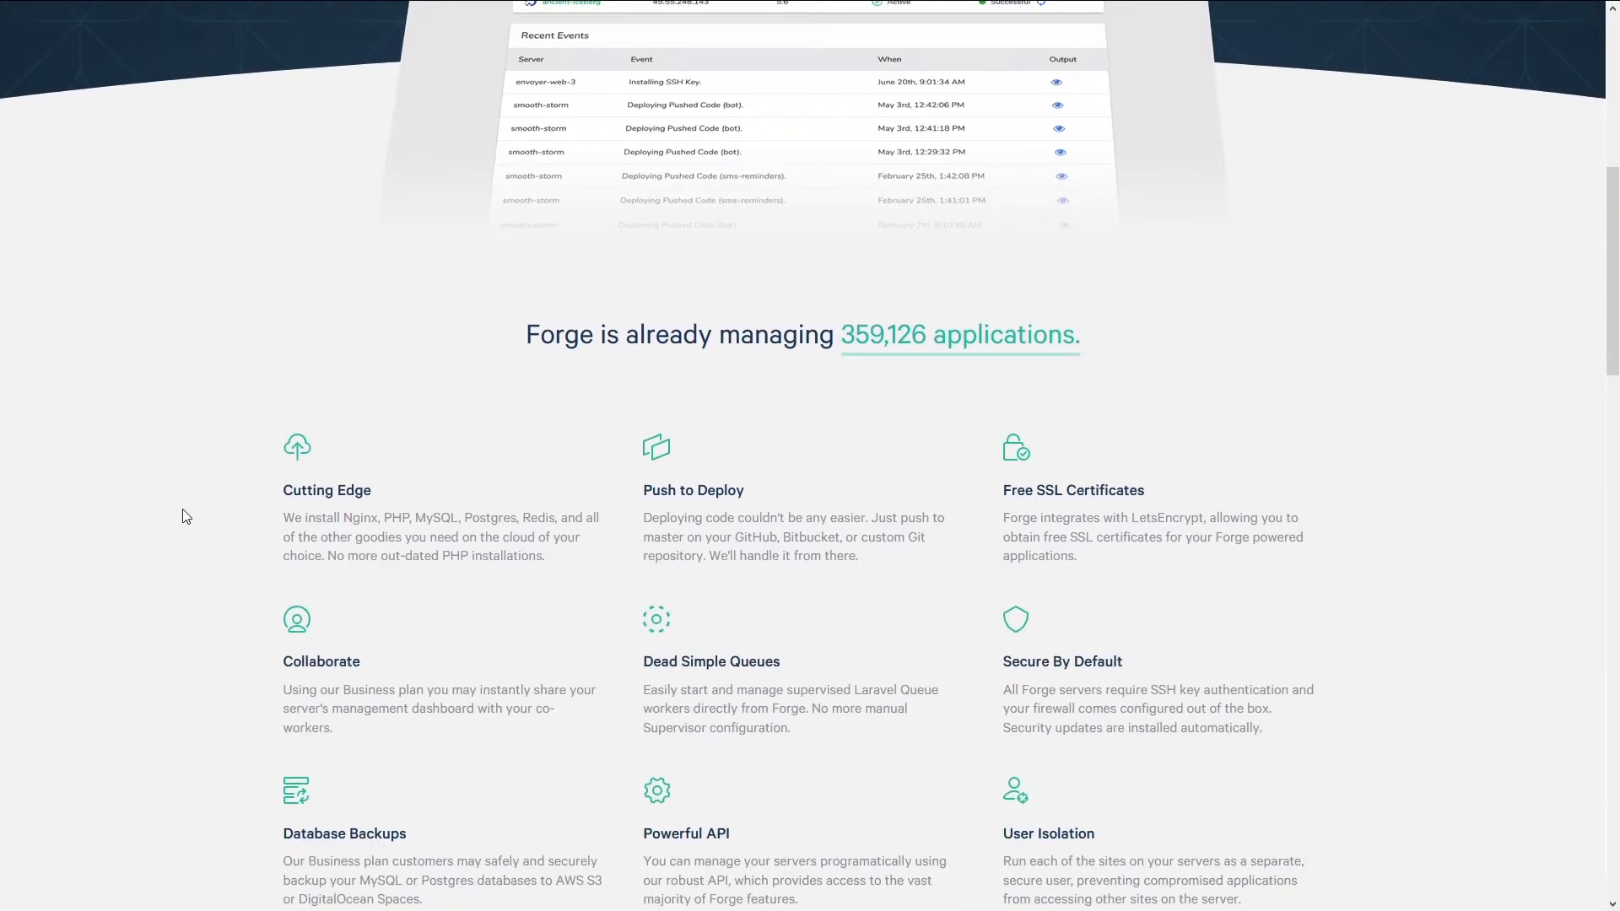
pyautogui.scroll(-2, 233, 482)
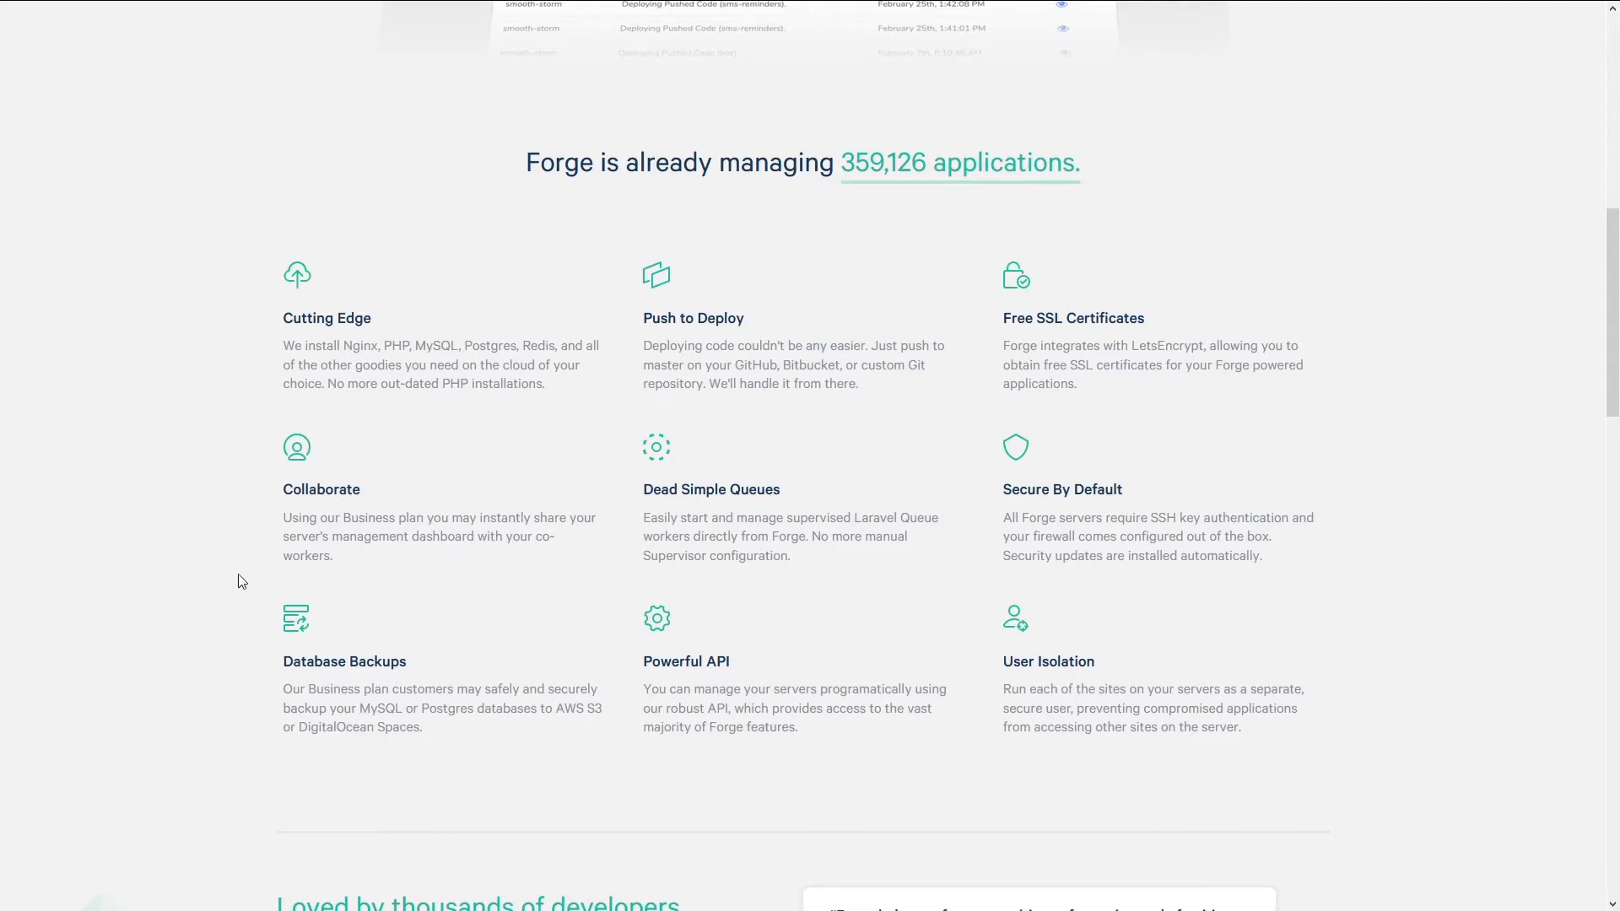
pyautogui.scroll(-2, 223, 578)
pyautogui.scroll(-10, 224, 578)
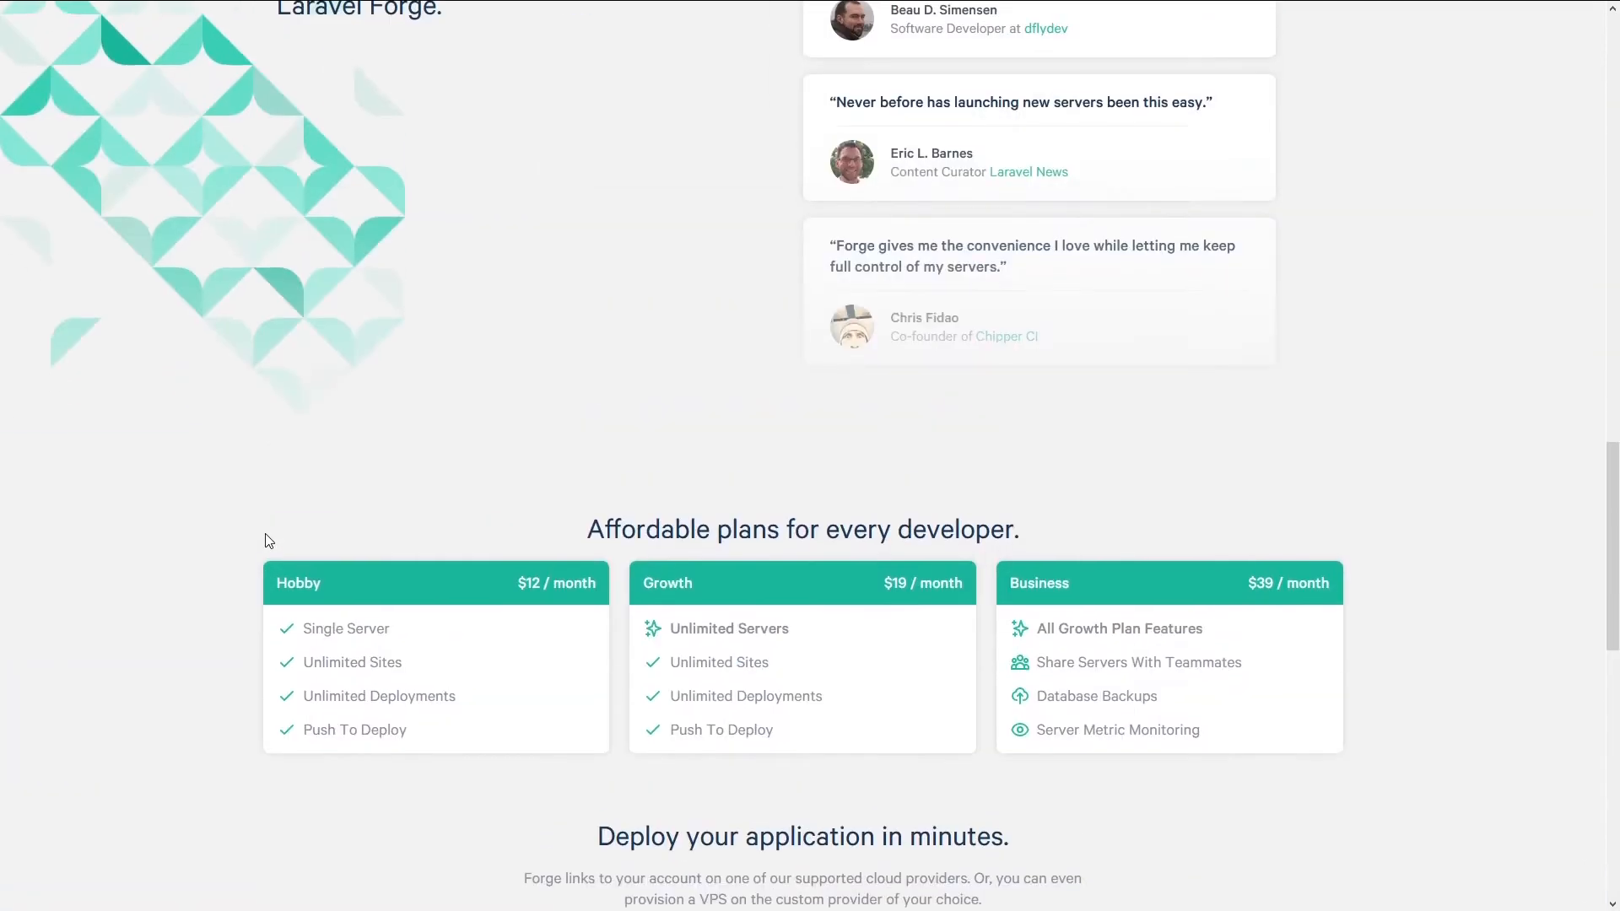
pyautogui.scroll(-3, 140, 431)
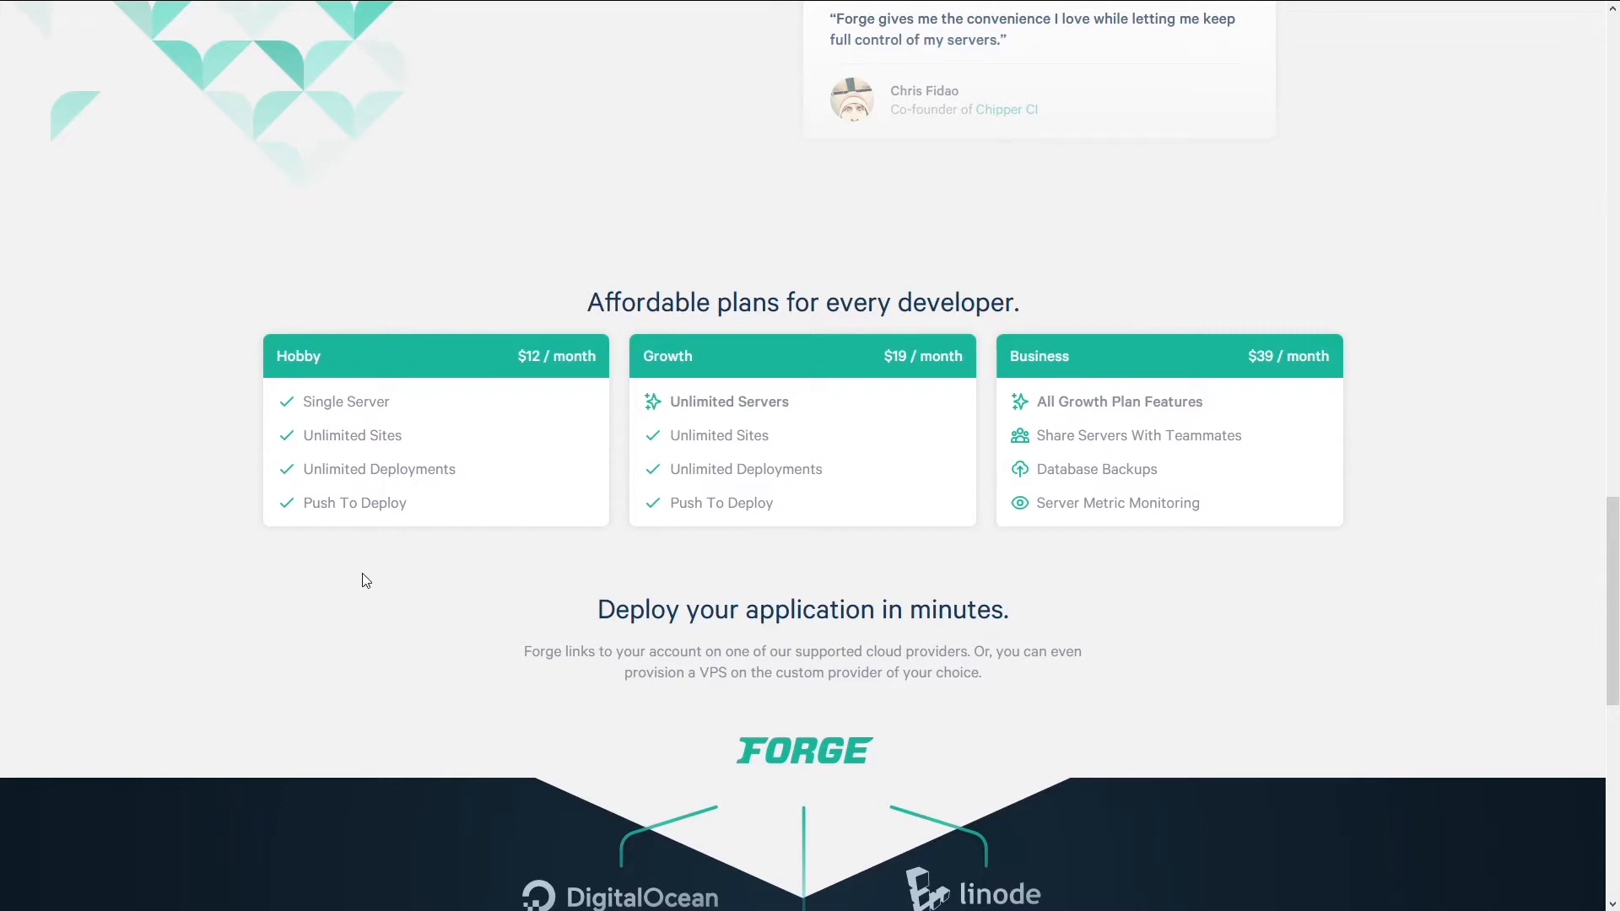
pyautogui.scroll(20, 437, 597)
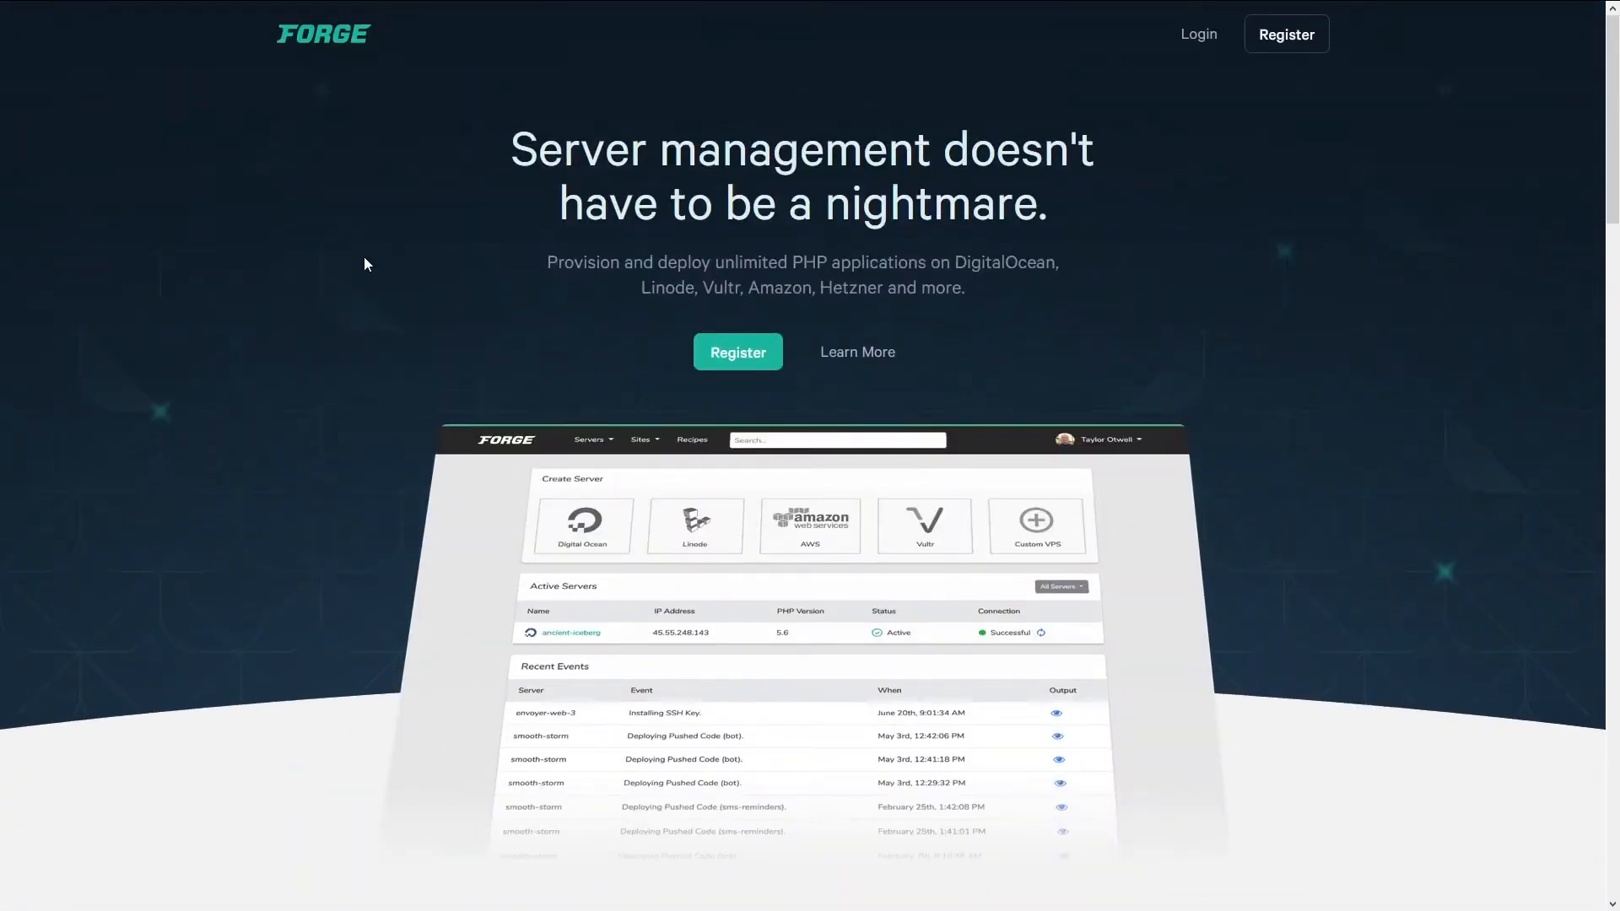
# Sign in to Laravel Forge with the autofilled credentials to reach the polished-fire dashboard.
pyautogui.click(1199, 37)
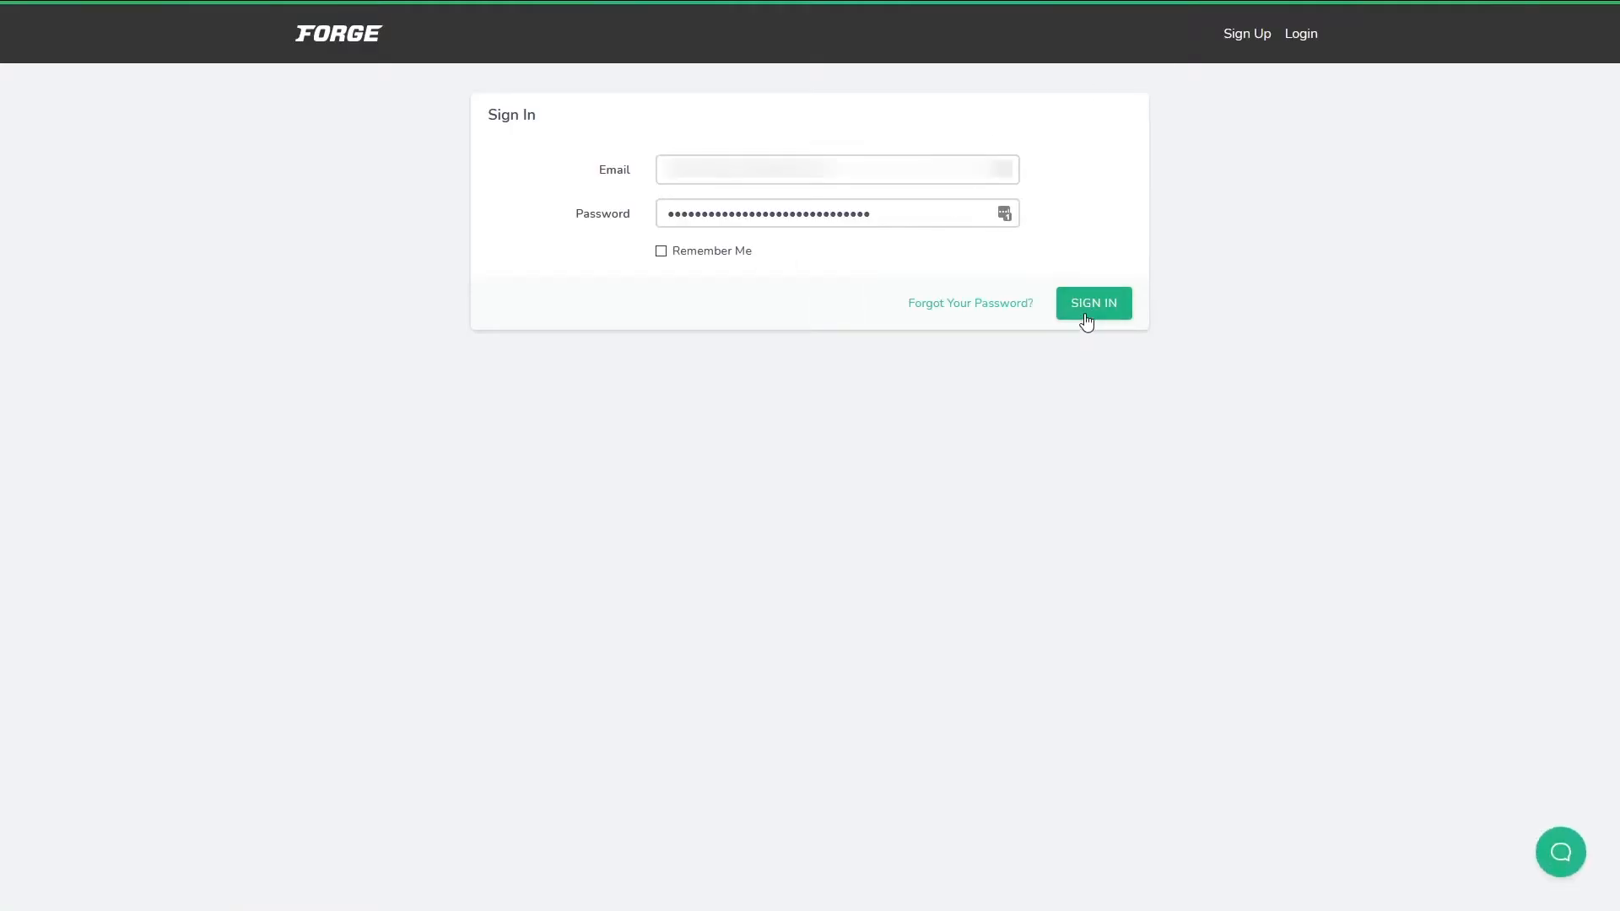
pyautogui.click(1089, 312)
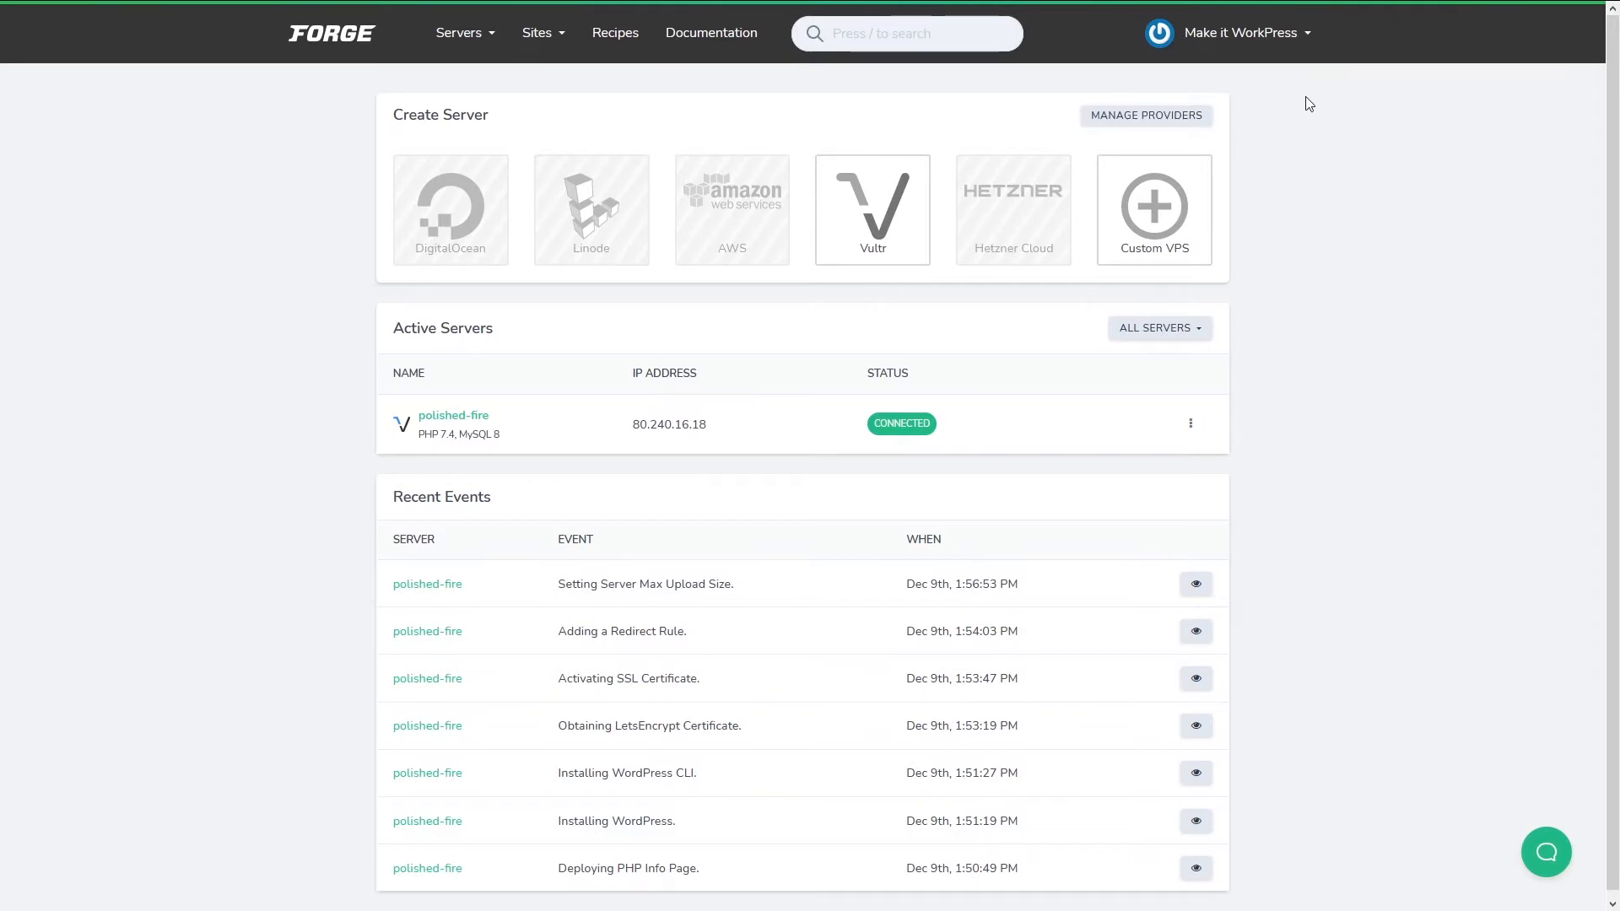
# Go to the account profile settings and open the Server Providers section.
pyautogui.click(1301, 44)
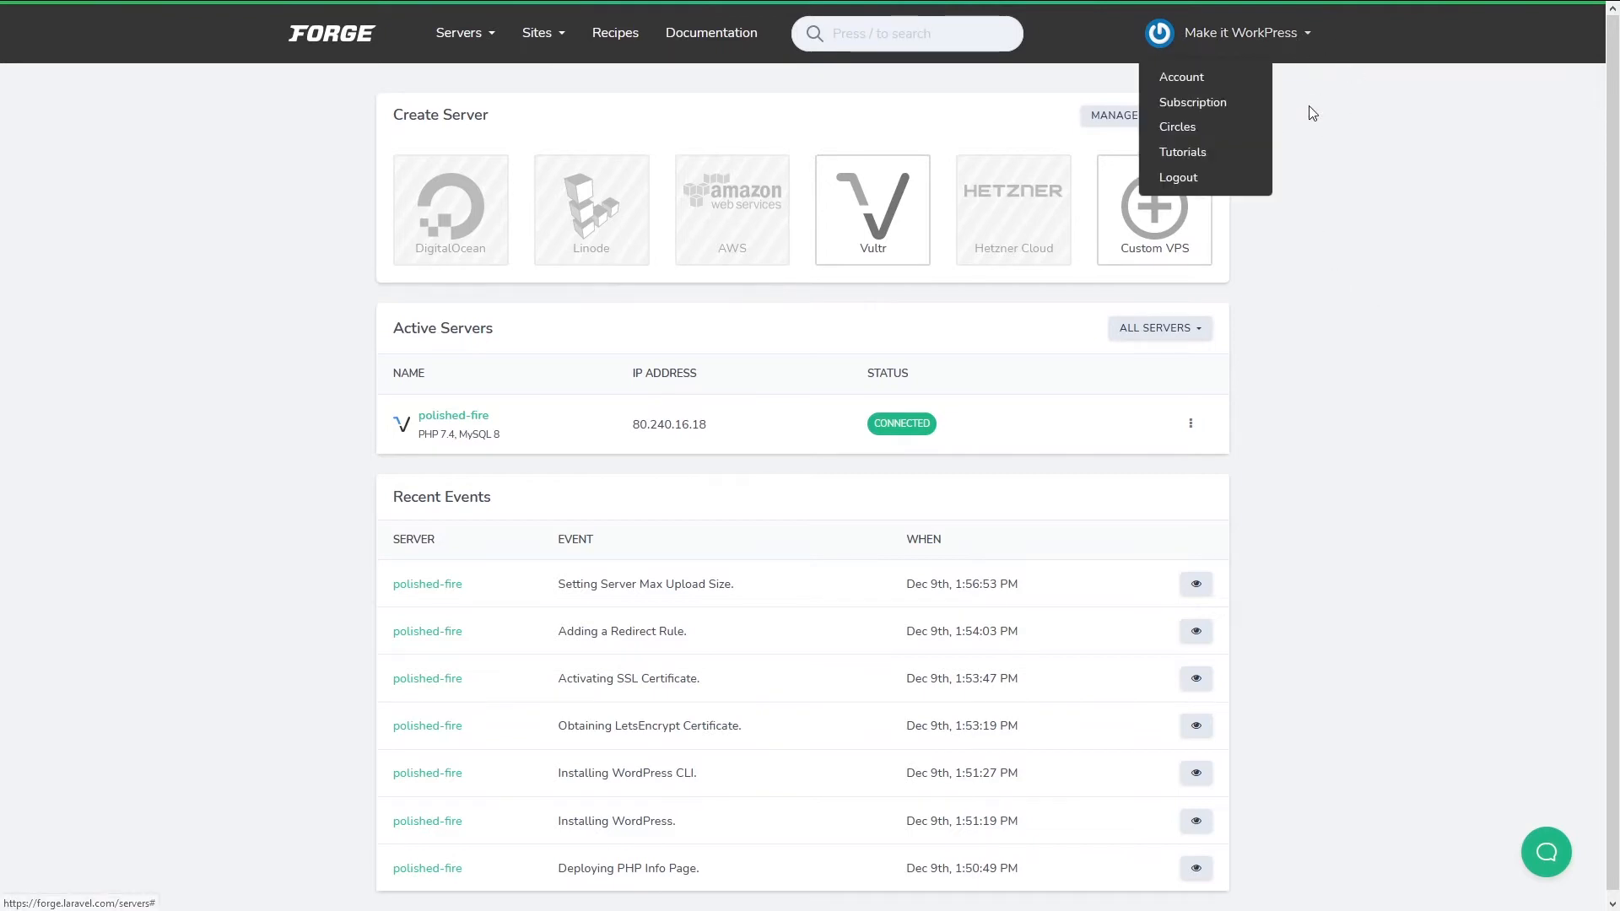
pyautogui.click(1191, 80)
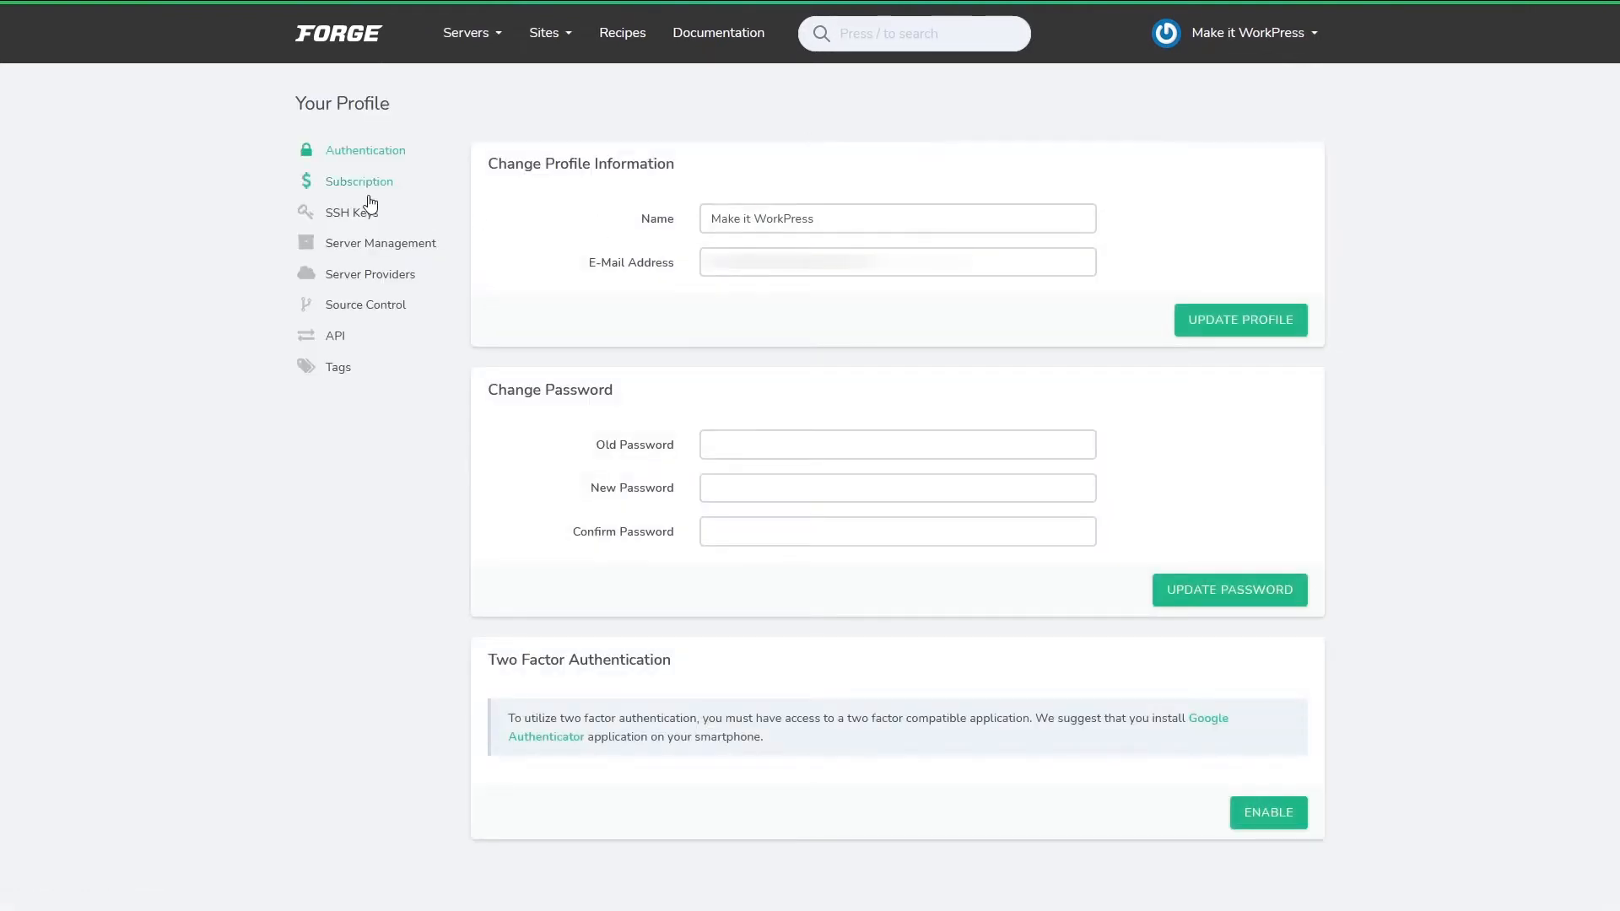
pyautogui.click(356, 275)
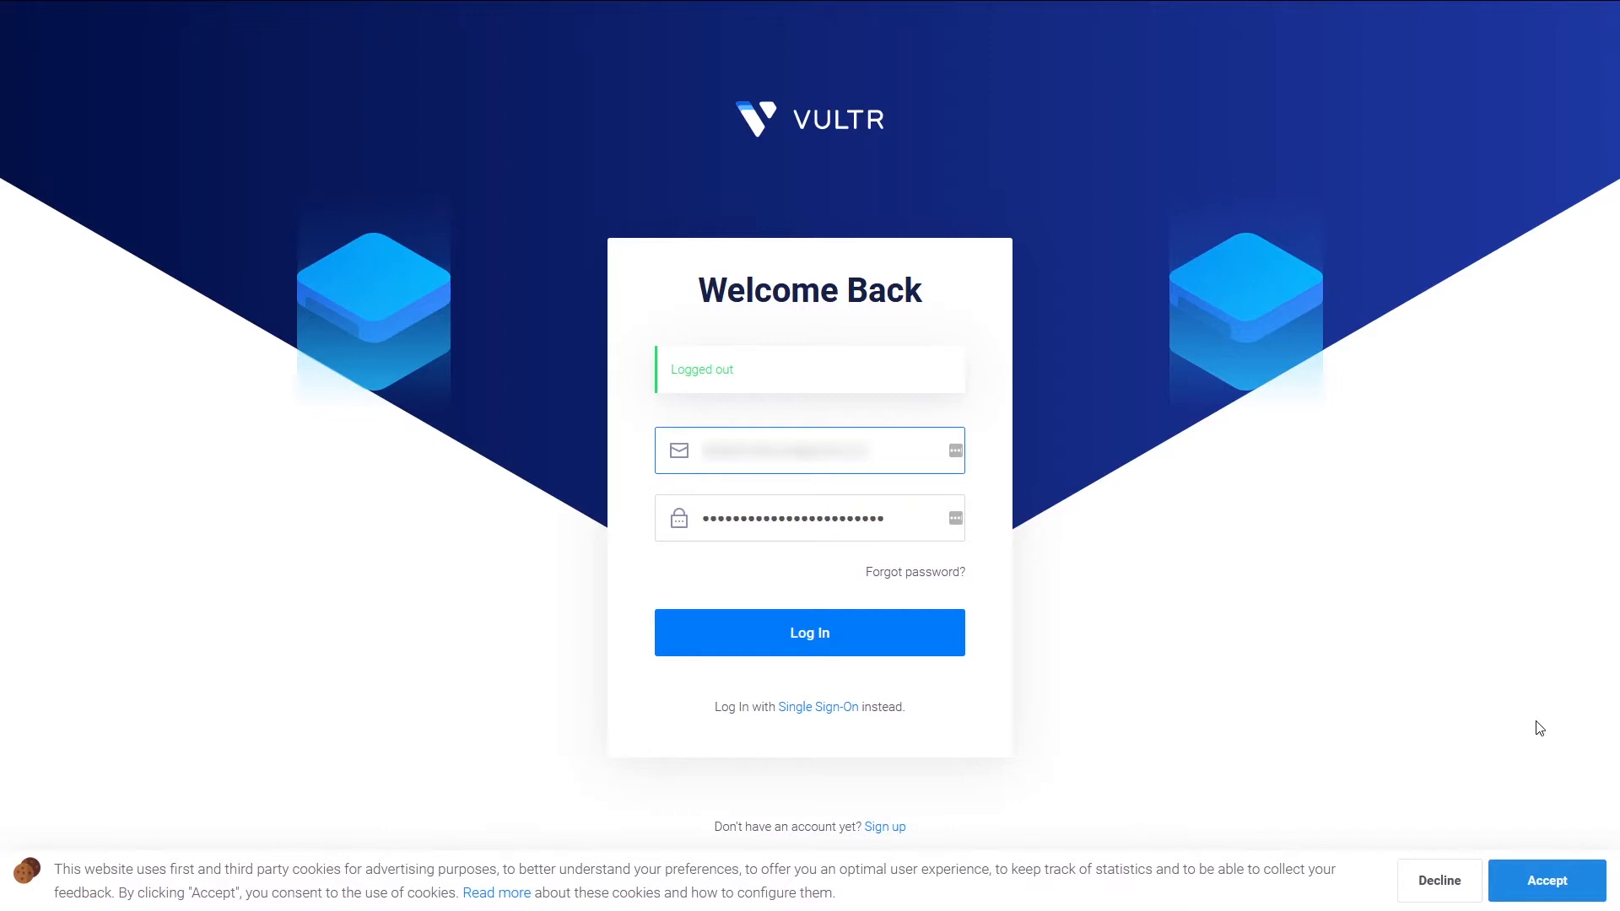
# Log in to Vultr and copy the personal access API key from Account > API.
pyautogui.click(793, 648)
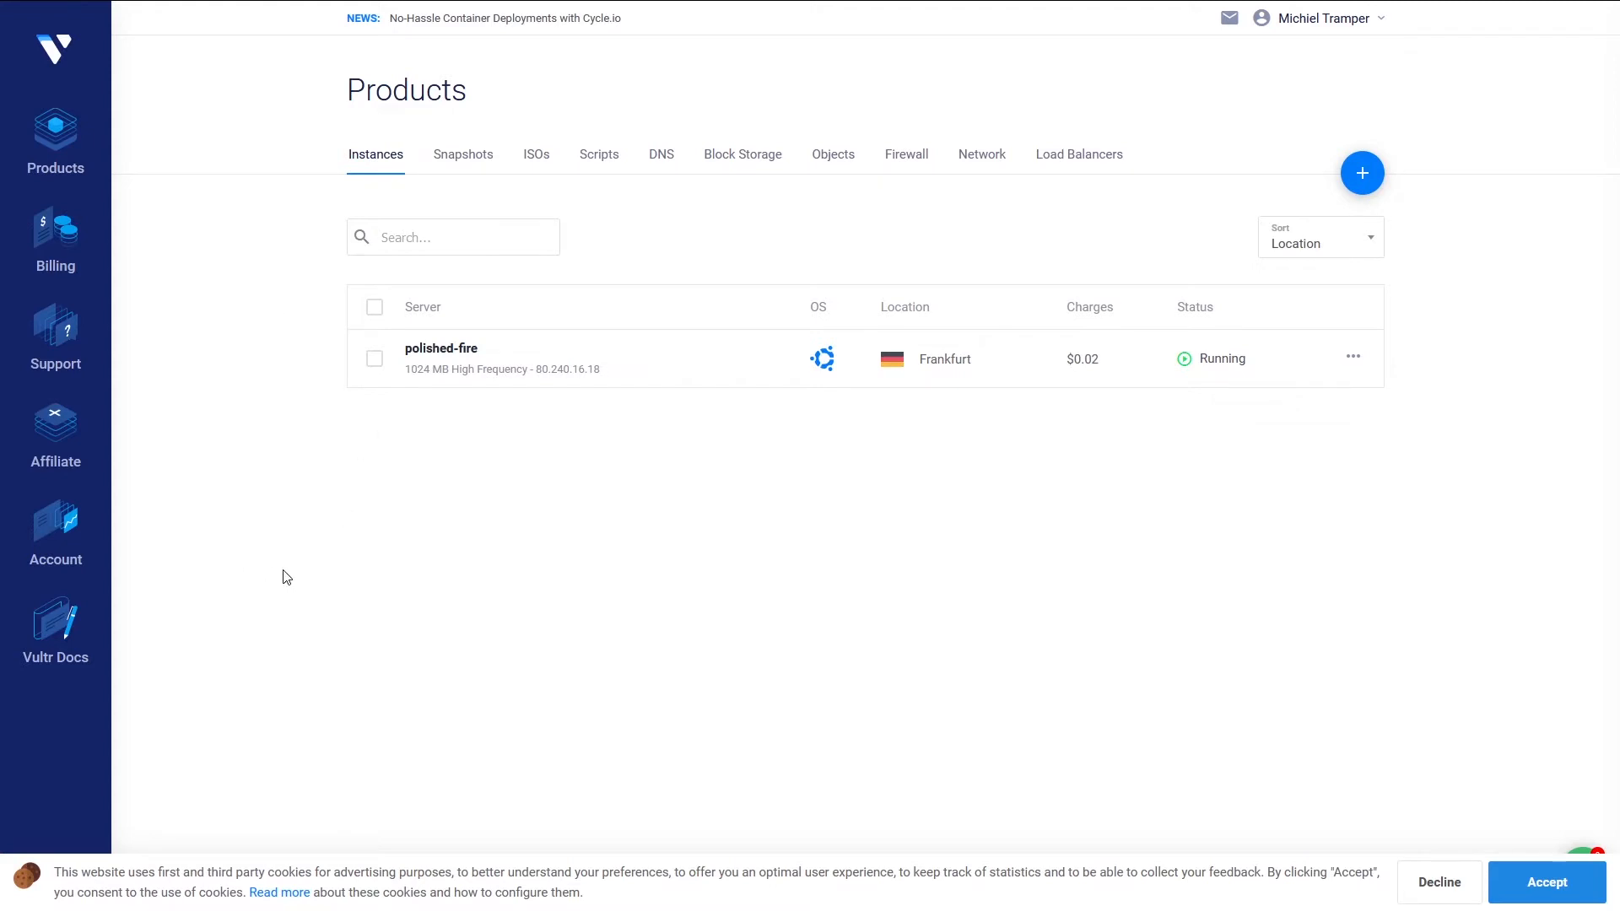
pyautogui.click(21, 546)
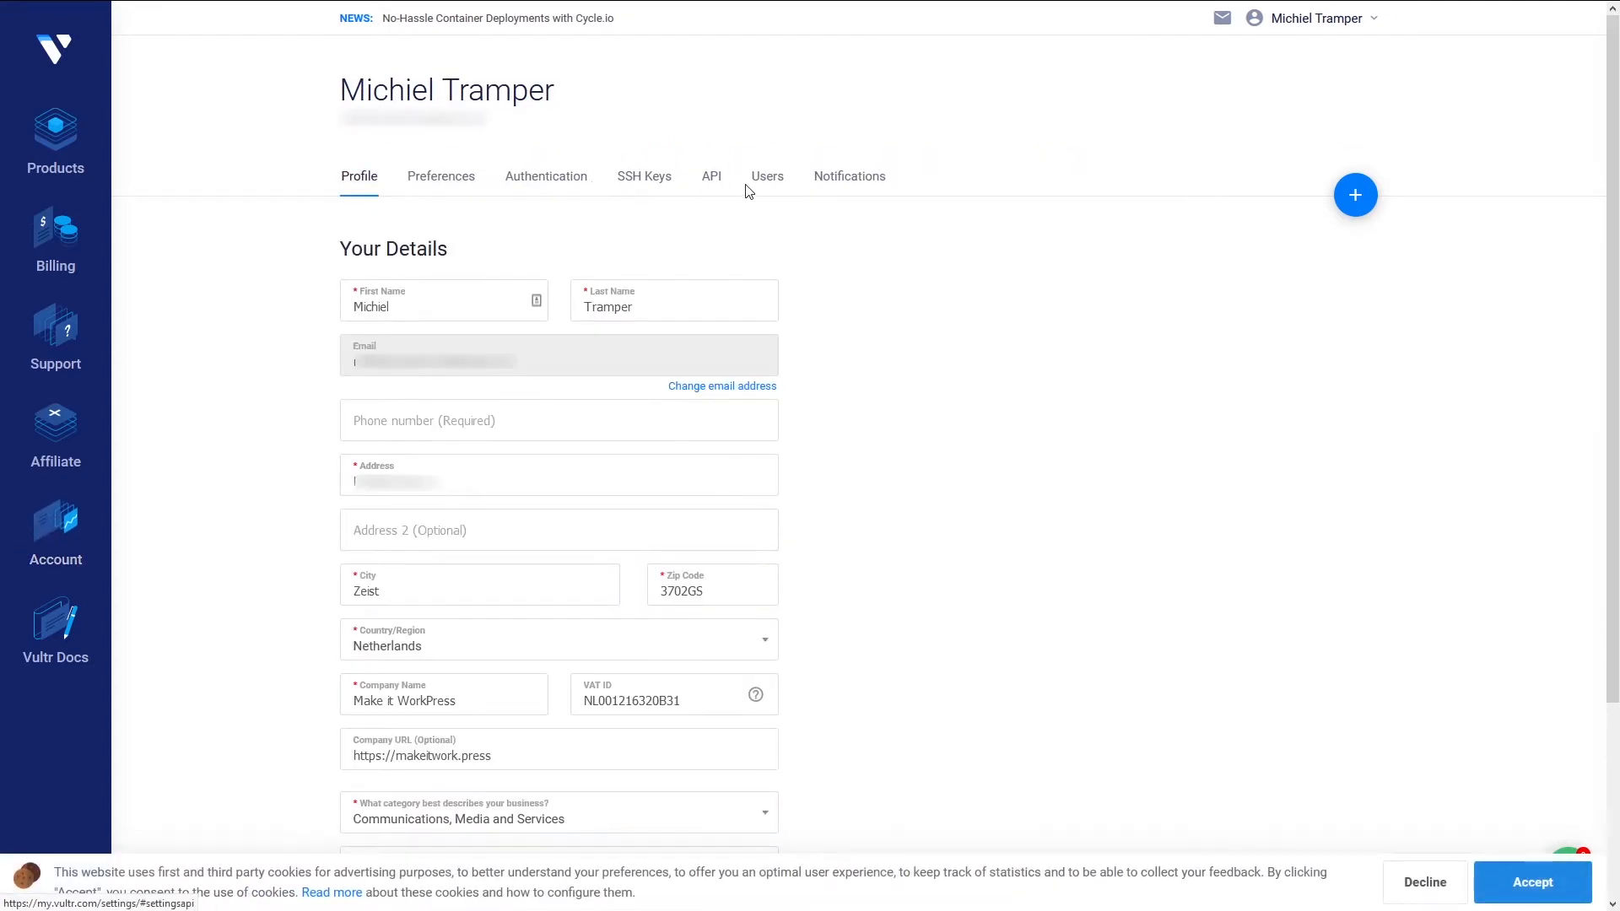
pyautogui.click(714, 181)
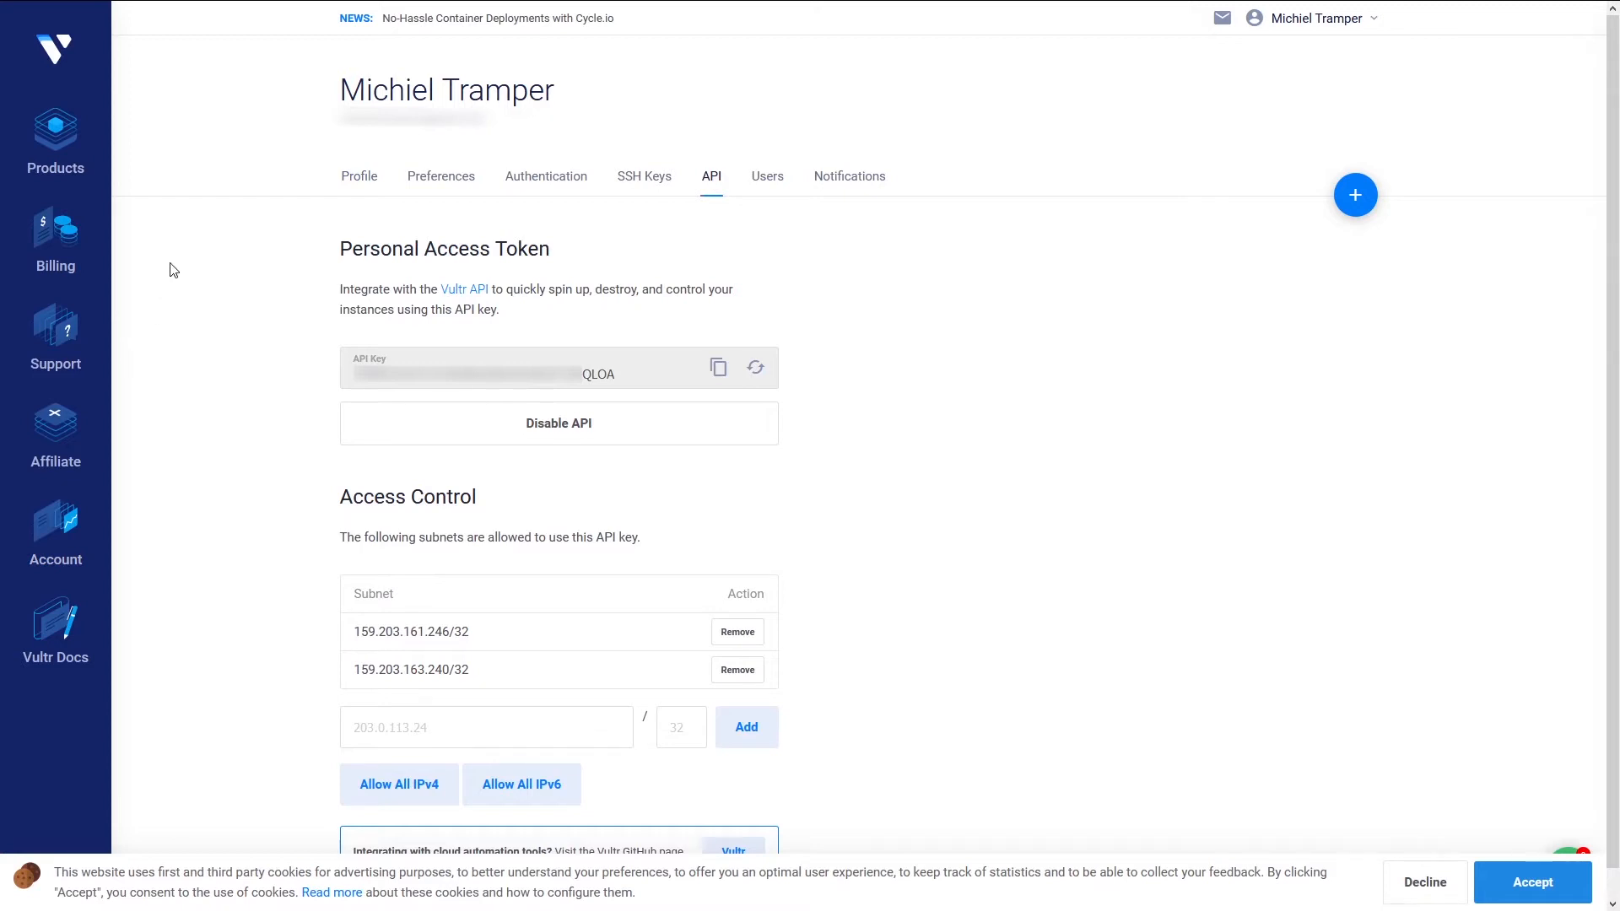
pyautogui.click(720, 372)
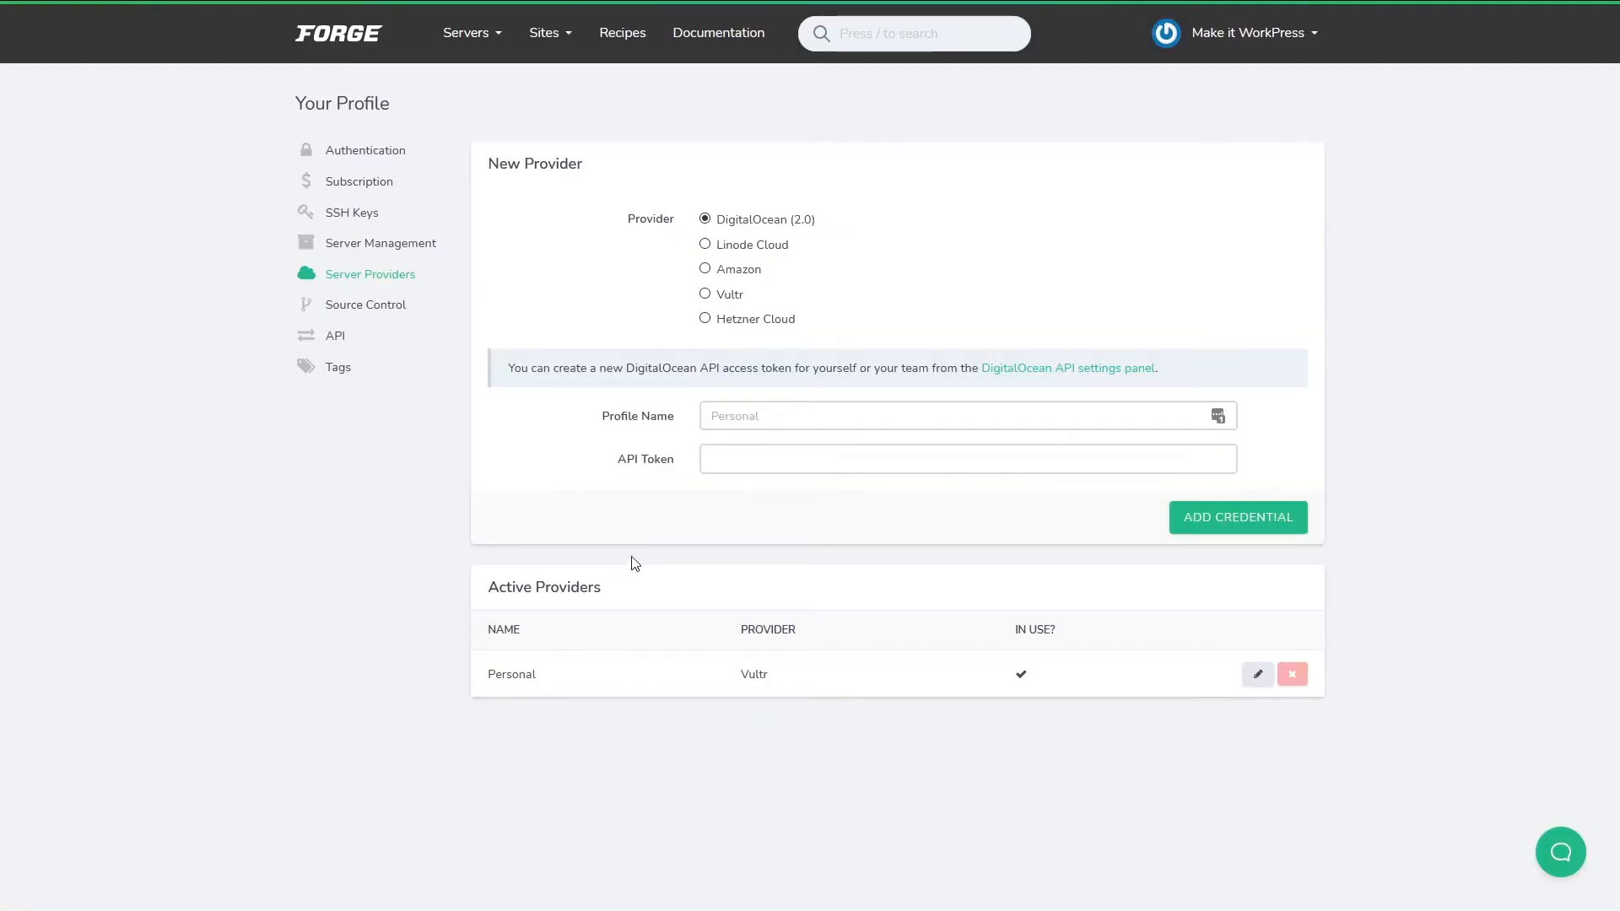
# Choose Vultr, enter profile name 'SomeProfile', then go back to the Servers dashboard.
pyautogui.click(705, 294)
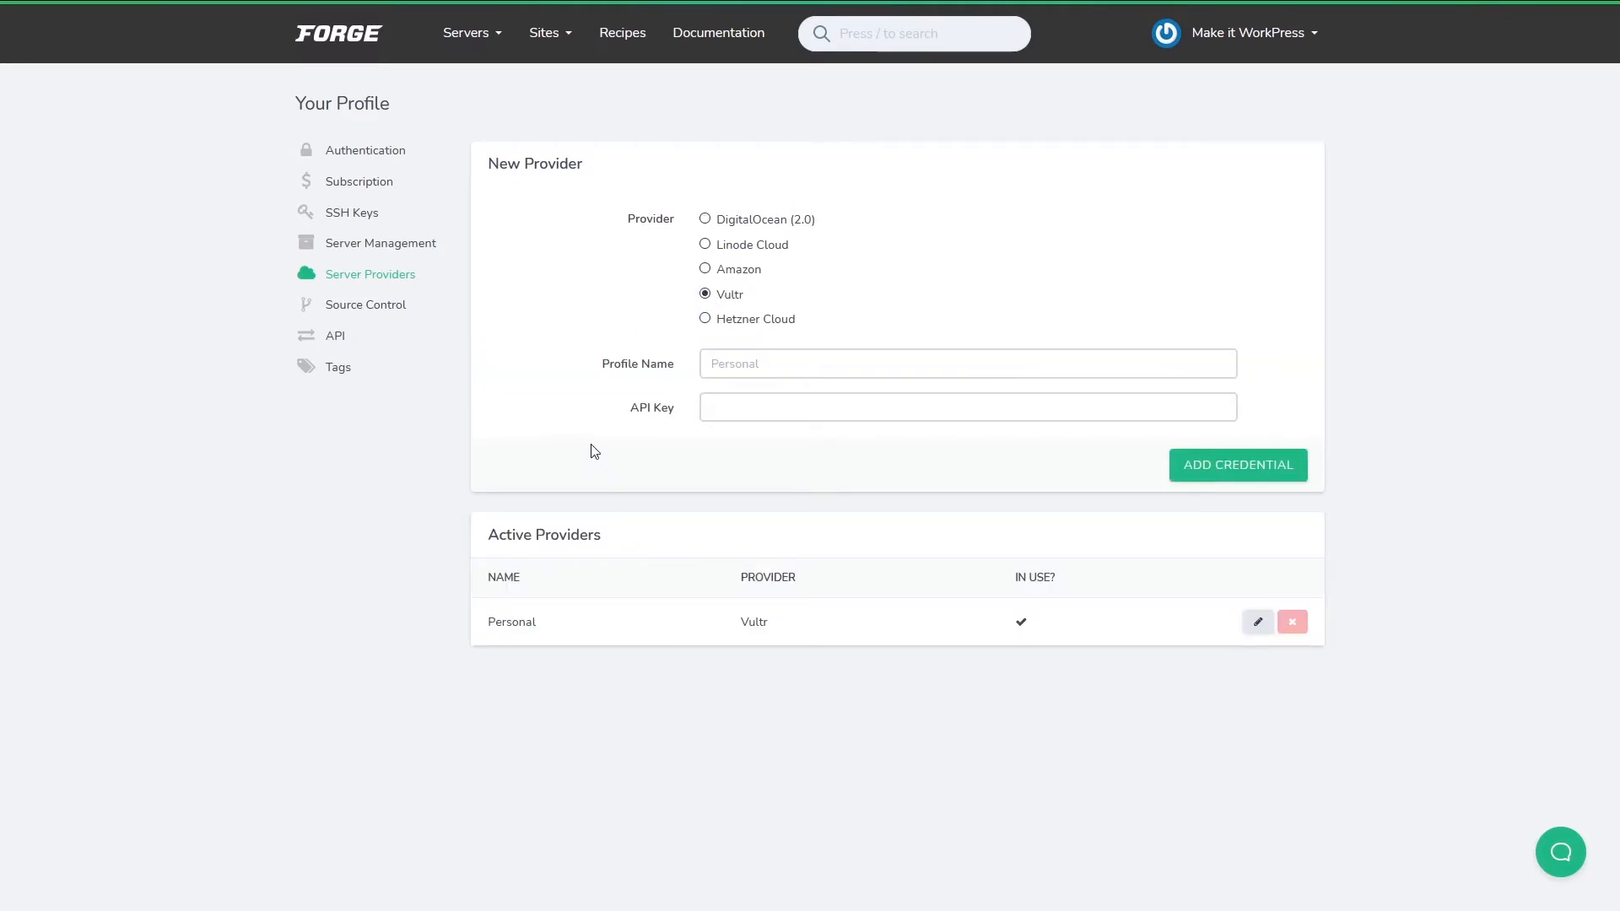
pyautogui.click(736, 373)
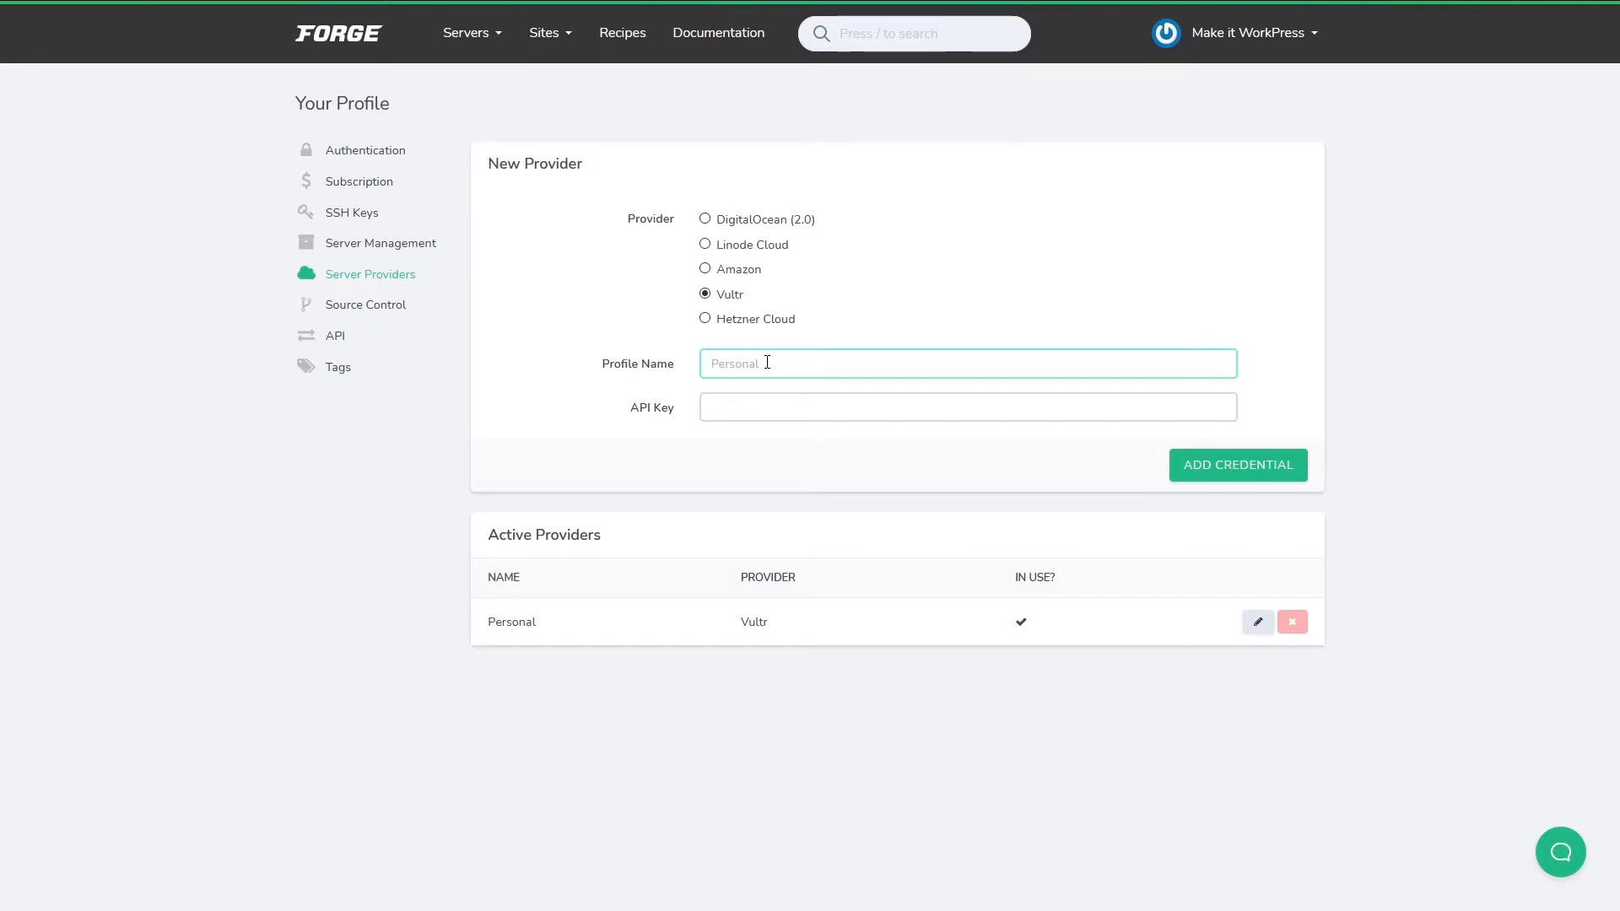
pyautogui.write('SomePrf')
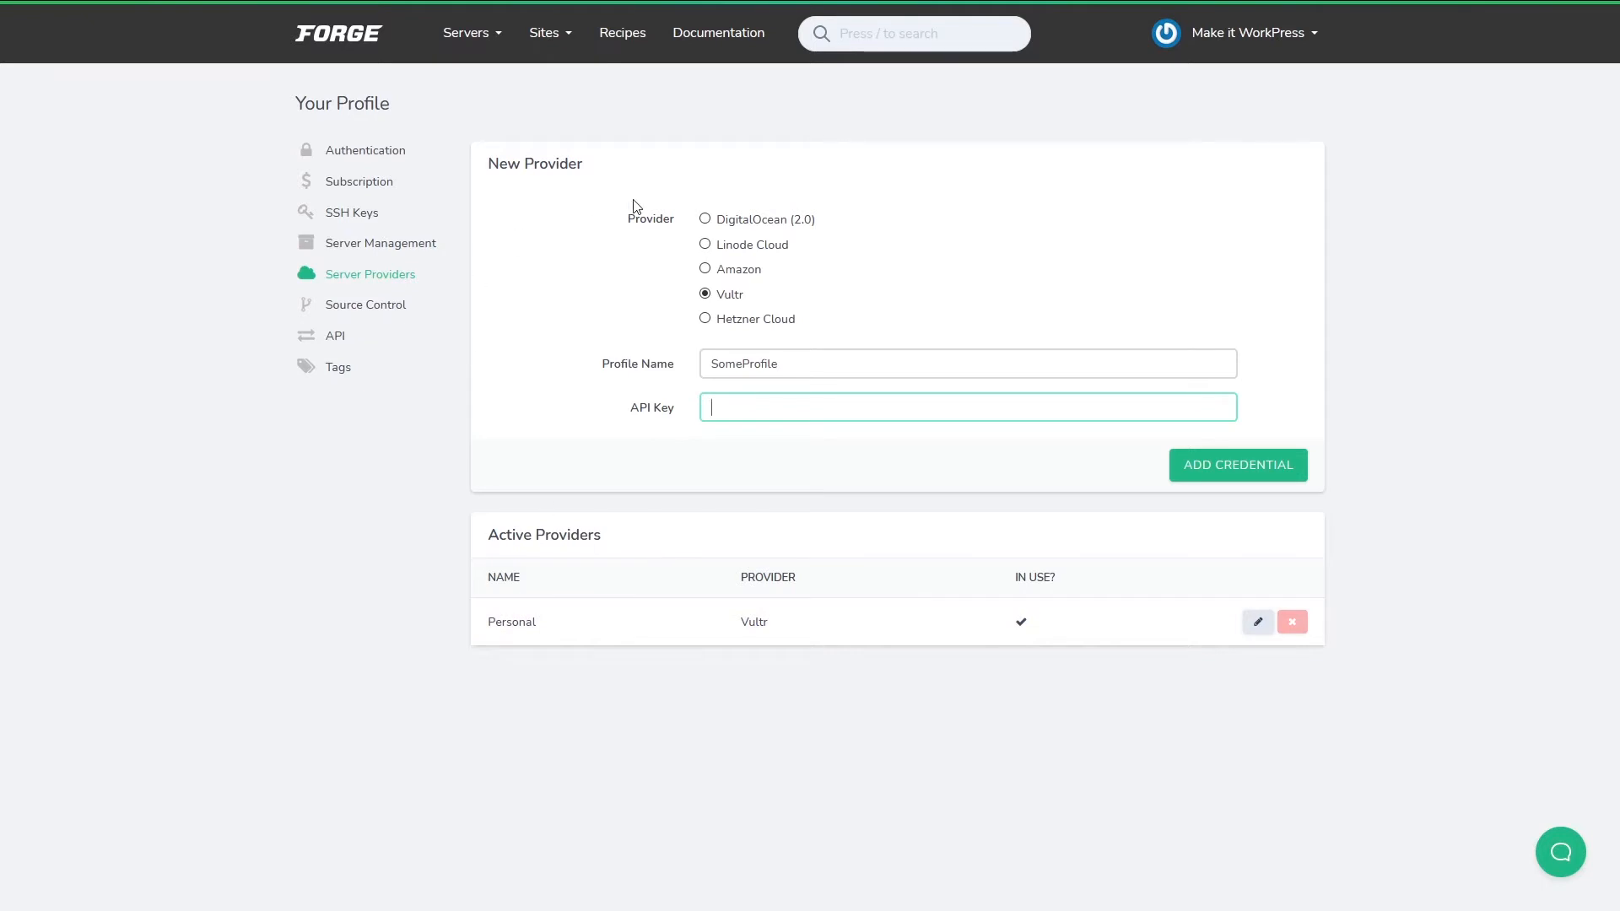
pyautogui.click(470, 42)
pyautogui.click(470, 41)
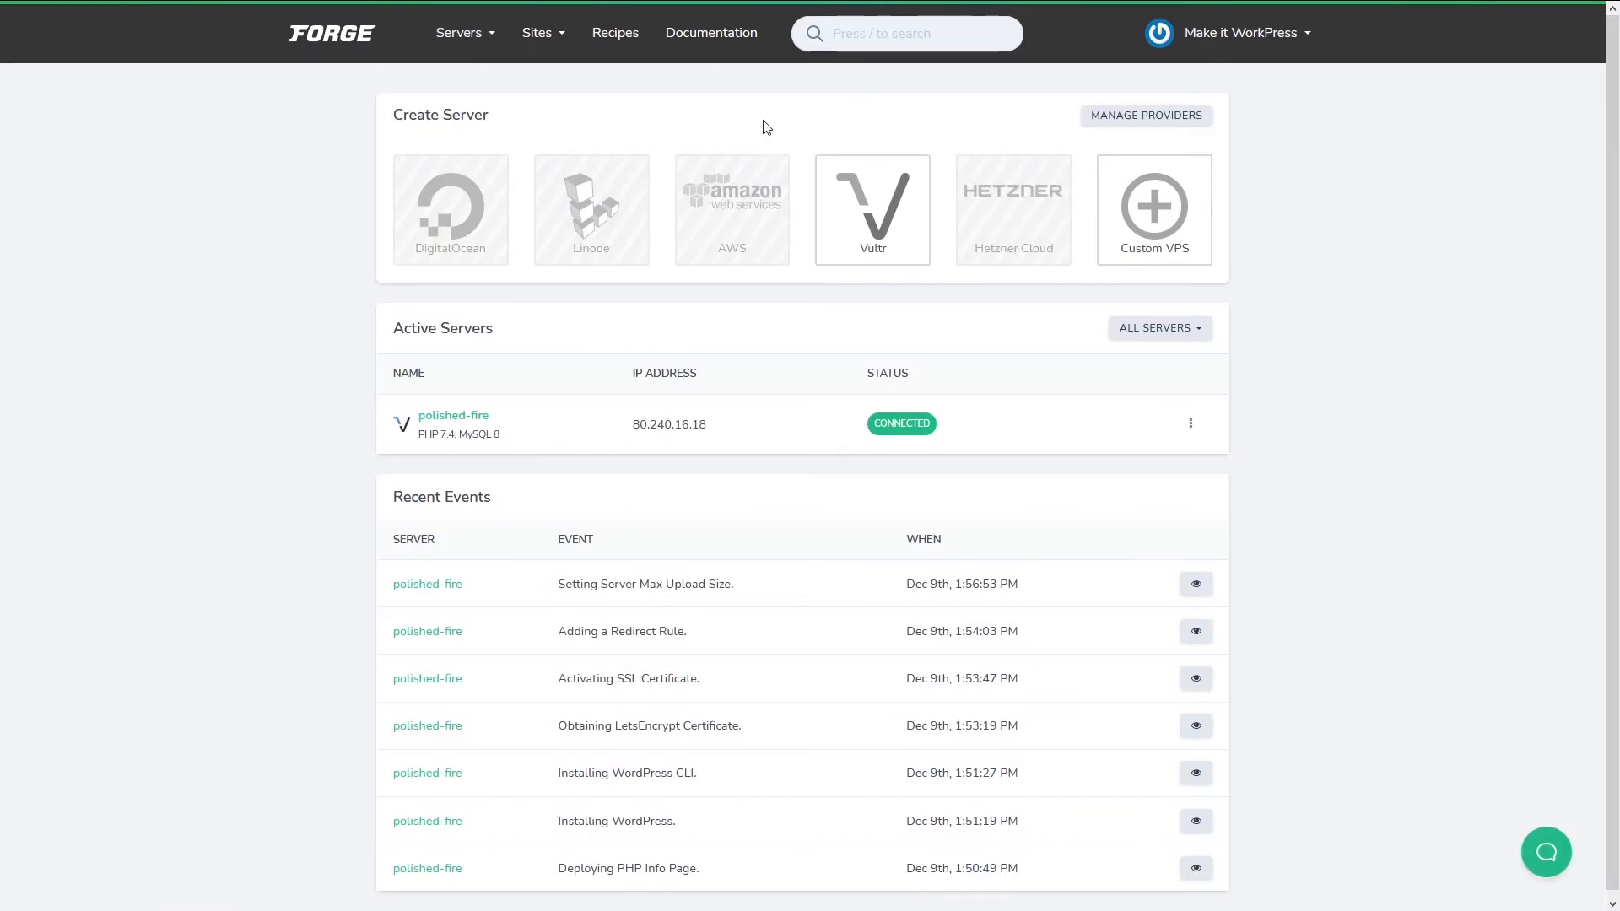
# Start a Vultr server named bubbling-desert in Frankfurt with 1GB RAM, 25GB SSD.
pyautogui.click(888, 234)
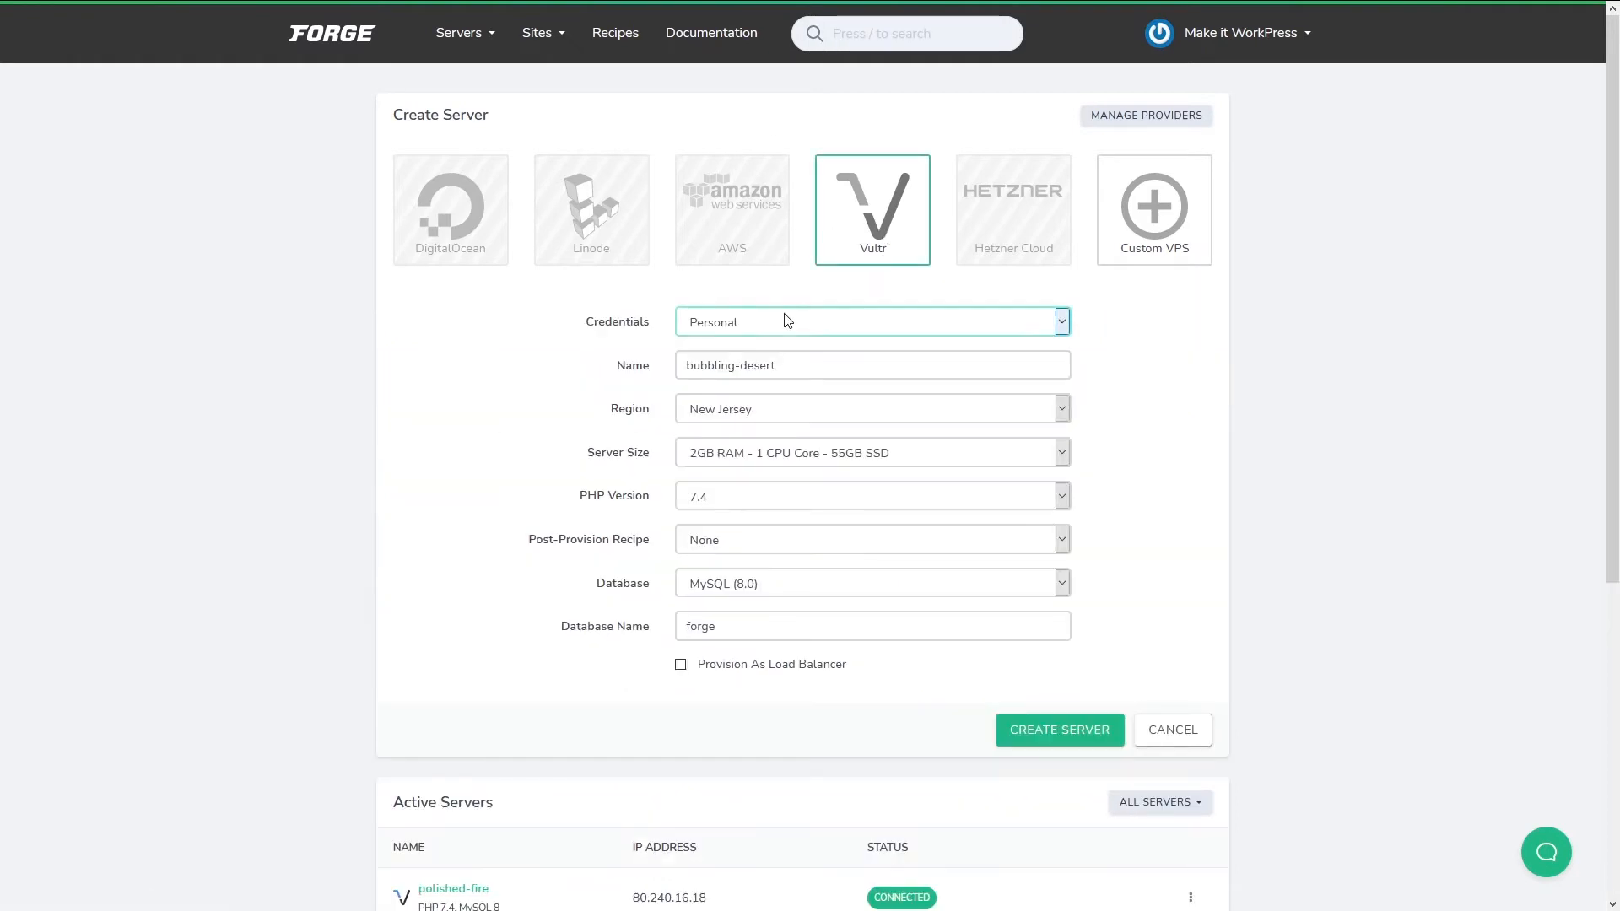
pyautogui.click(782, 368)
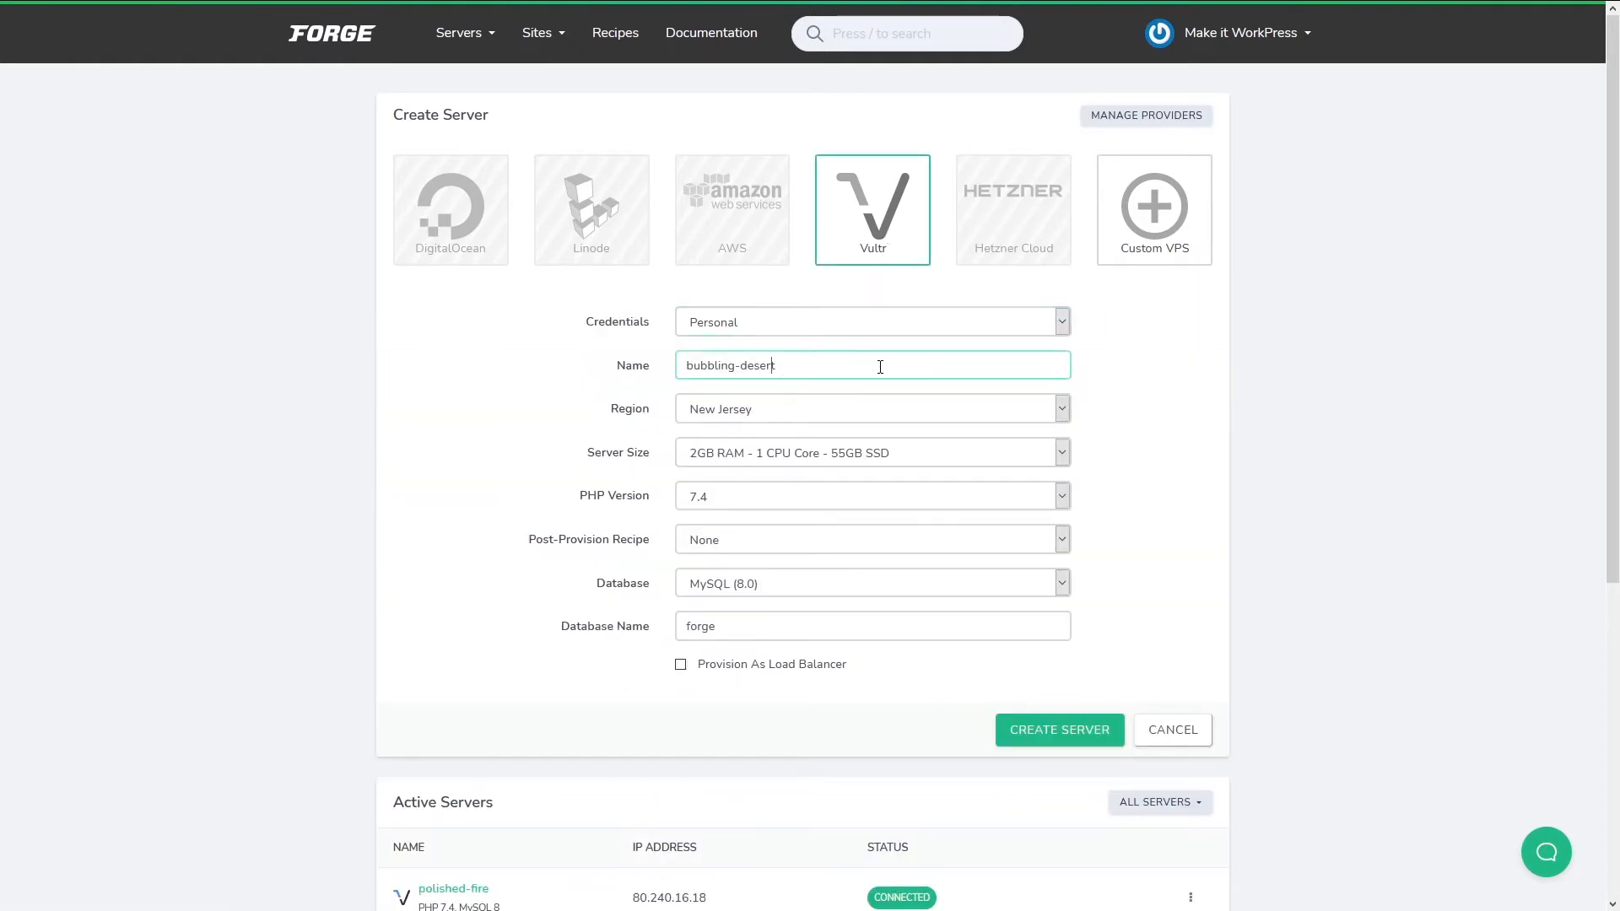
pyautogui.click(780, 319)
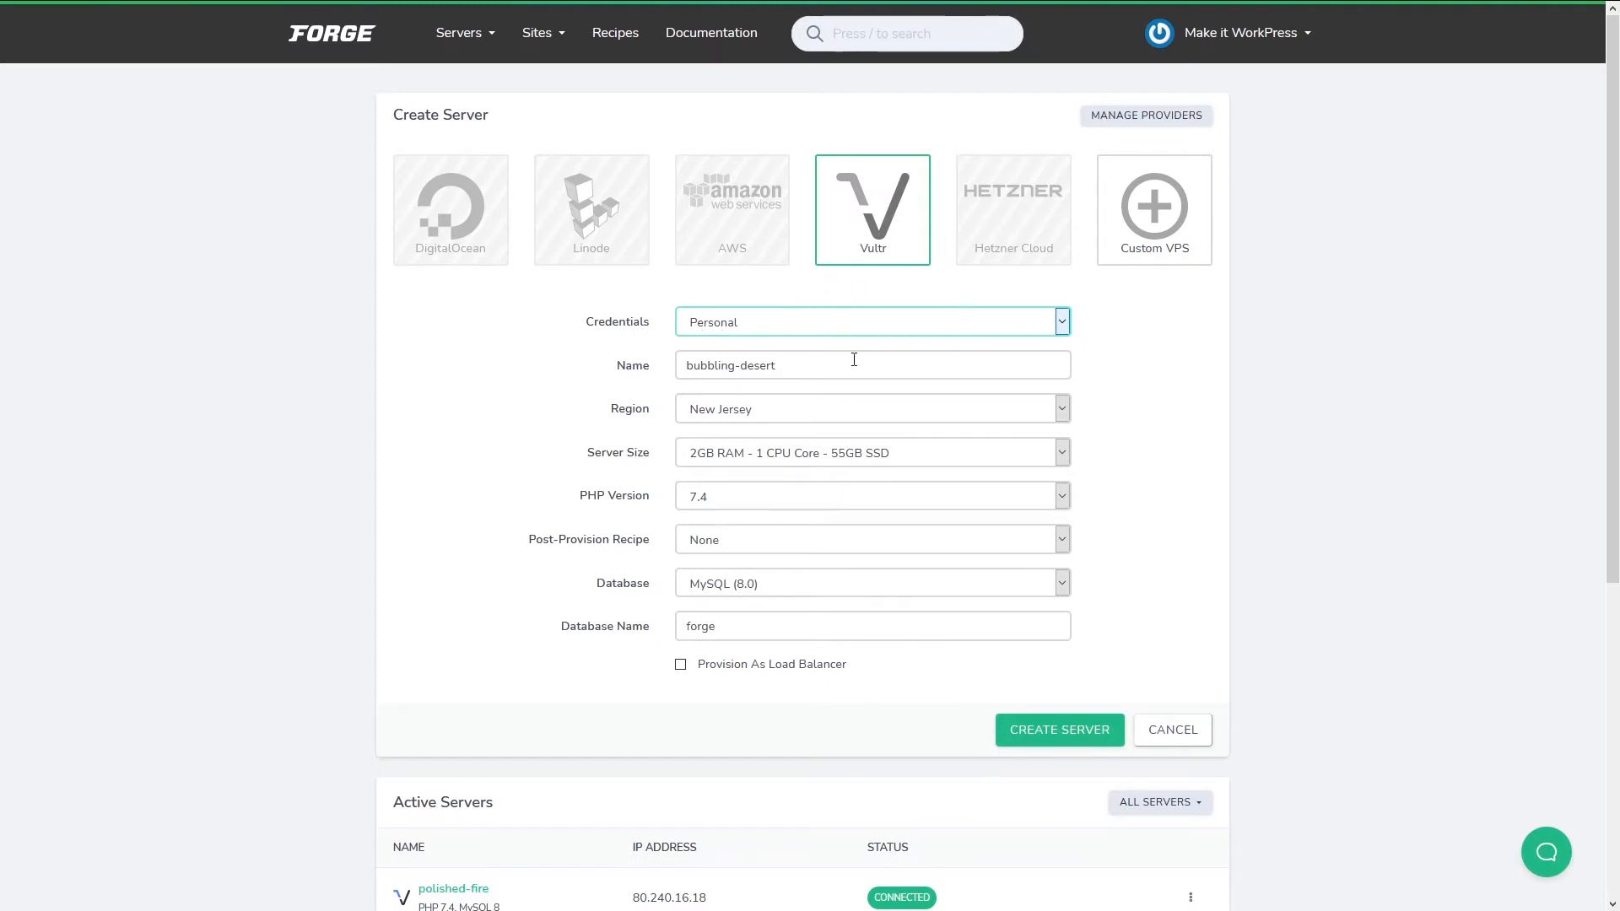
pyautogui.click(841, 418)
pyautogui.click(695, 531)
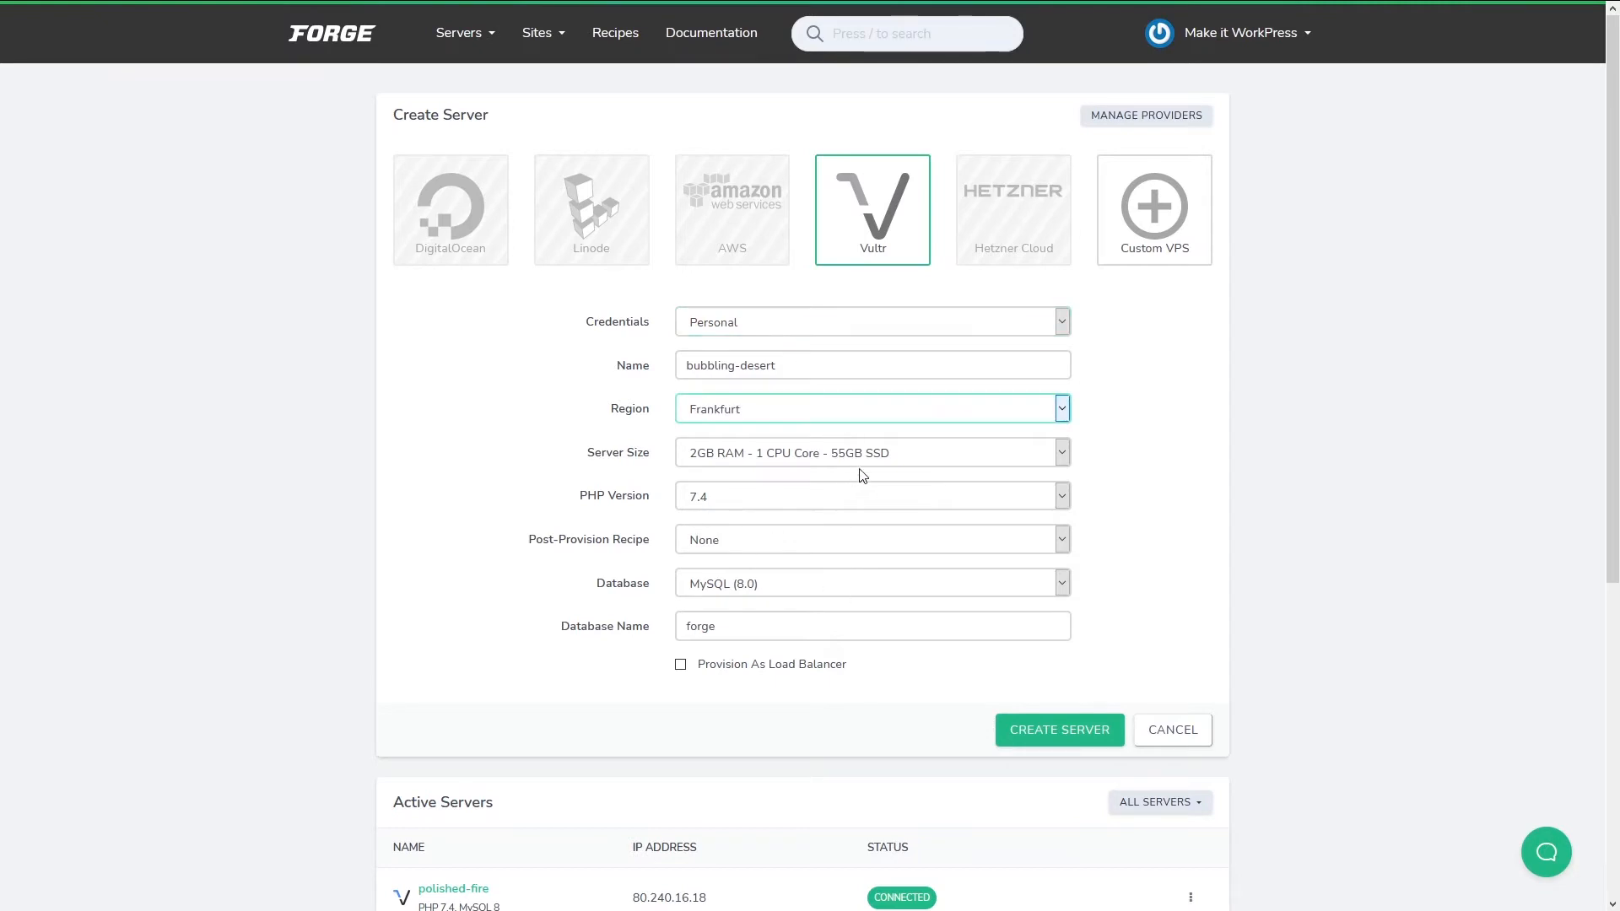
pyautogui.click(1049, 464)
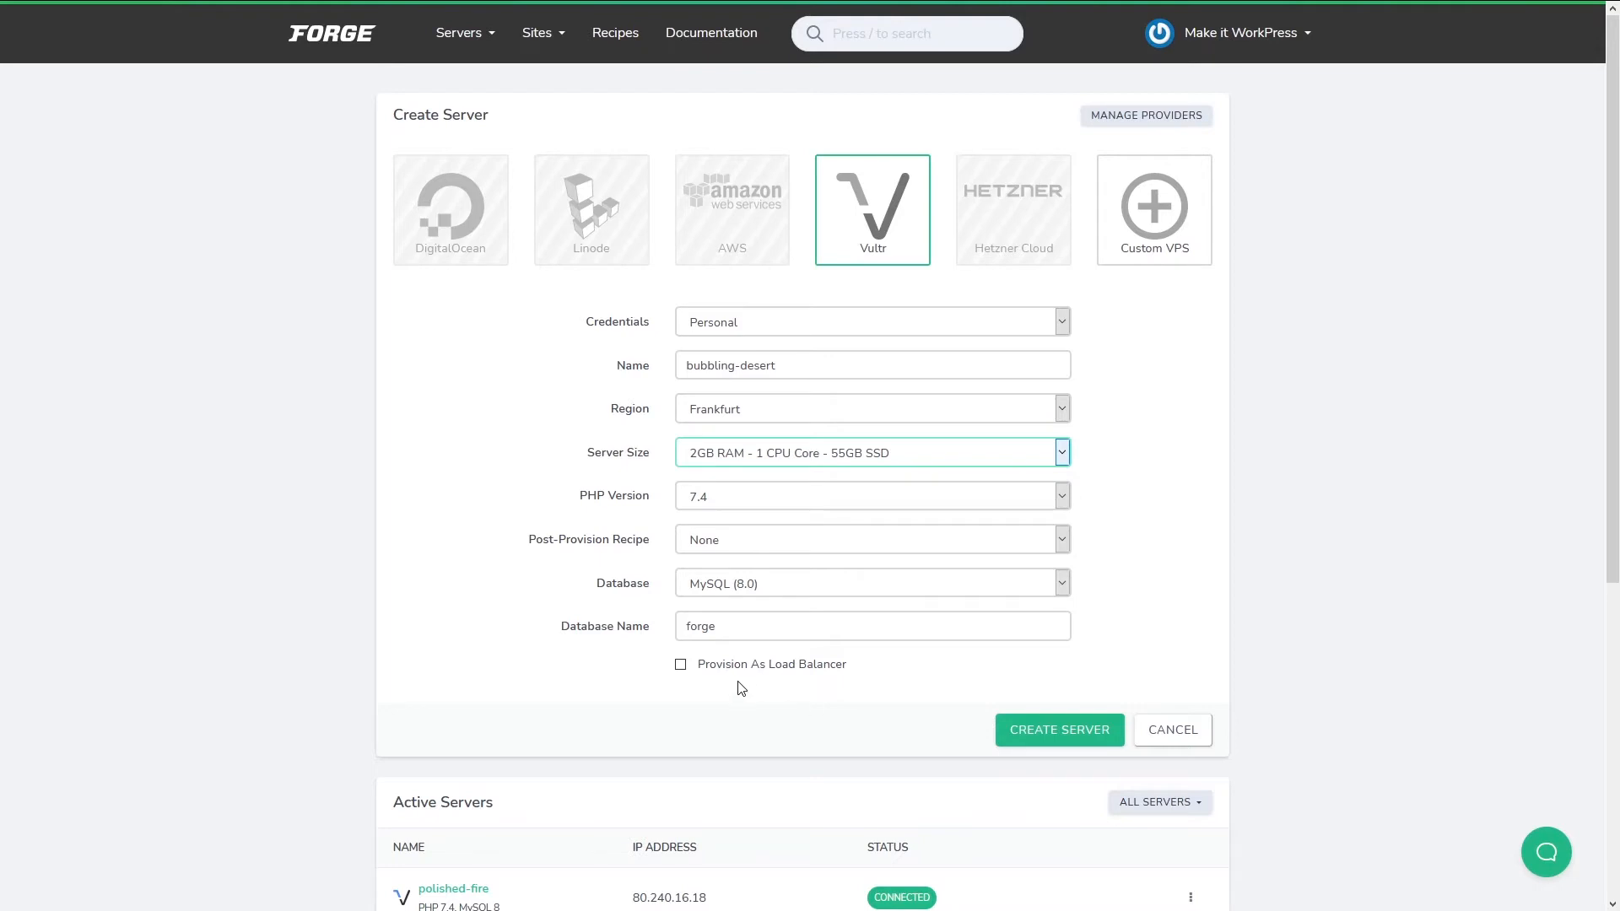
pyautogui.click(776, 487)
pyautogui.scroll(-1, 560, 542)
# Keep PHP 7.4 and no recipe, and rename the MySQL 8.0 database to somedatabase.
pyautogui.click(817, 432)
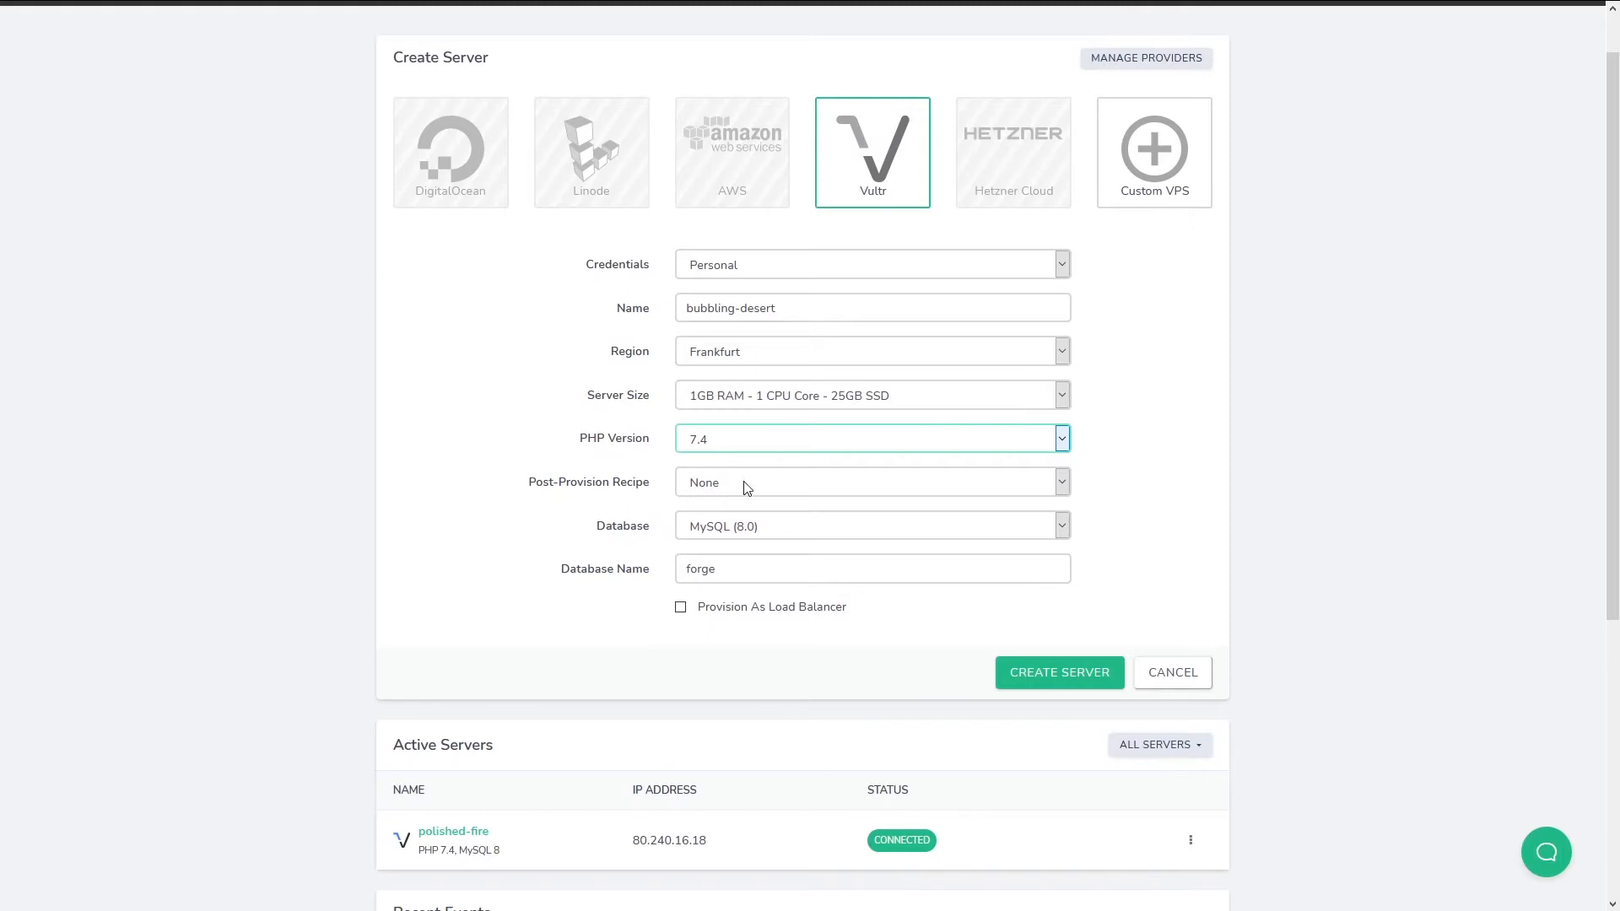
pyautogui.press('Tab')
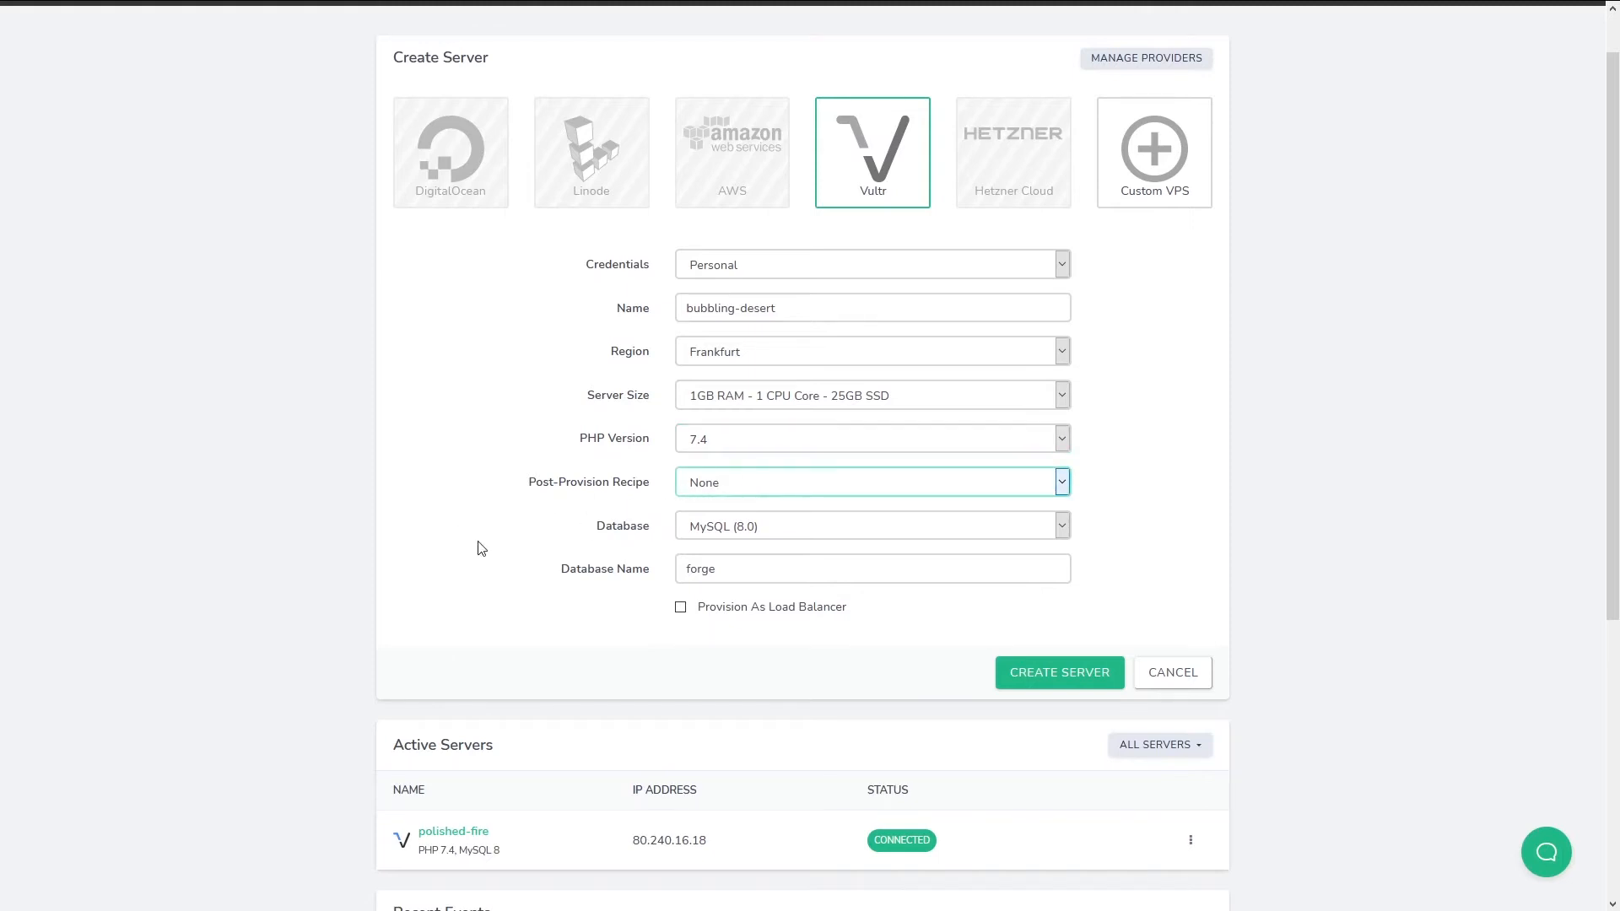
pyautogui.click(795, 508)
pyautogui.press('Tab')
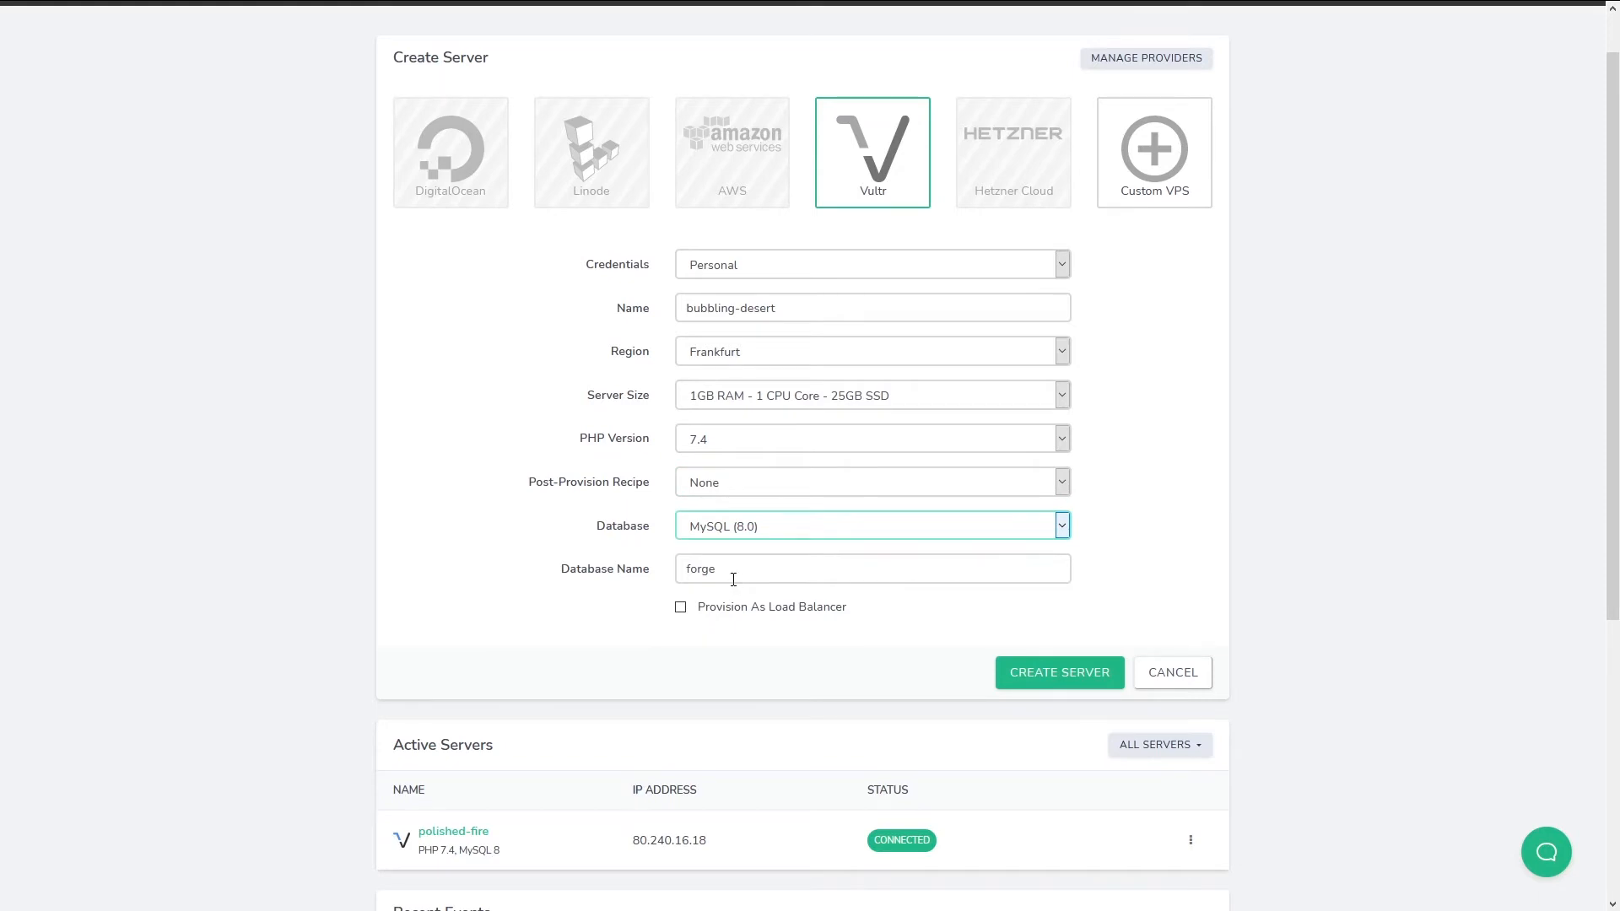
pyautogui.scroll(-1, 485, 586)
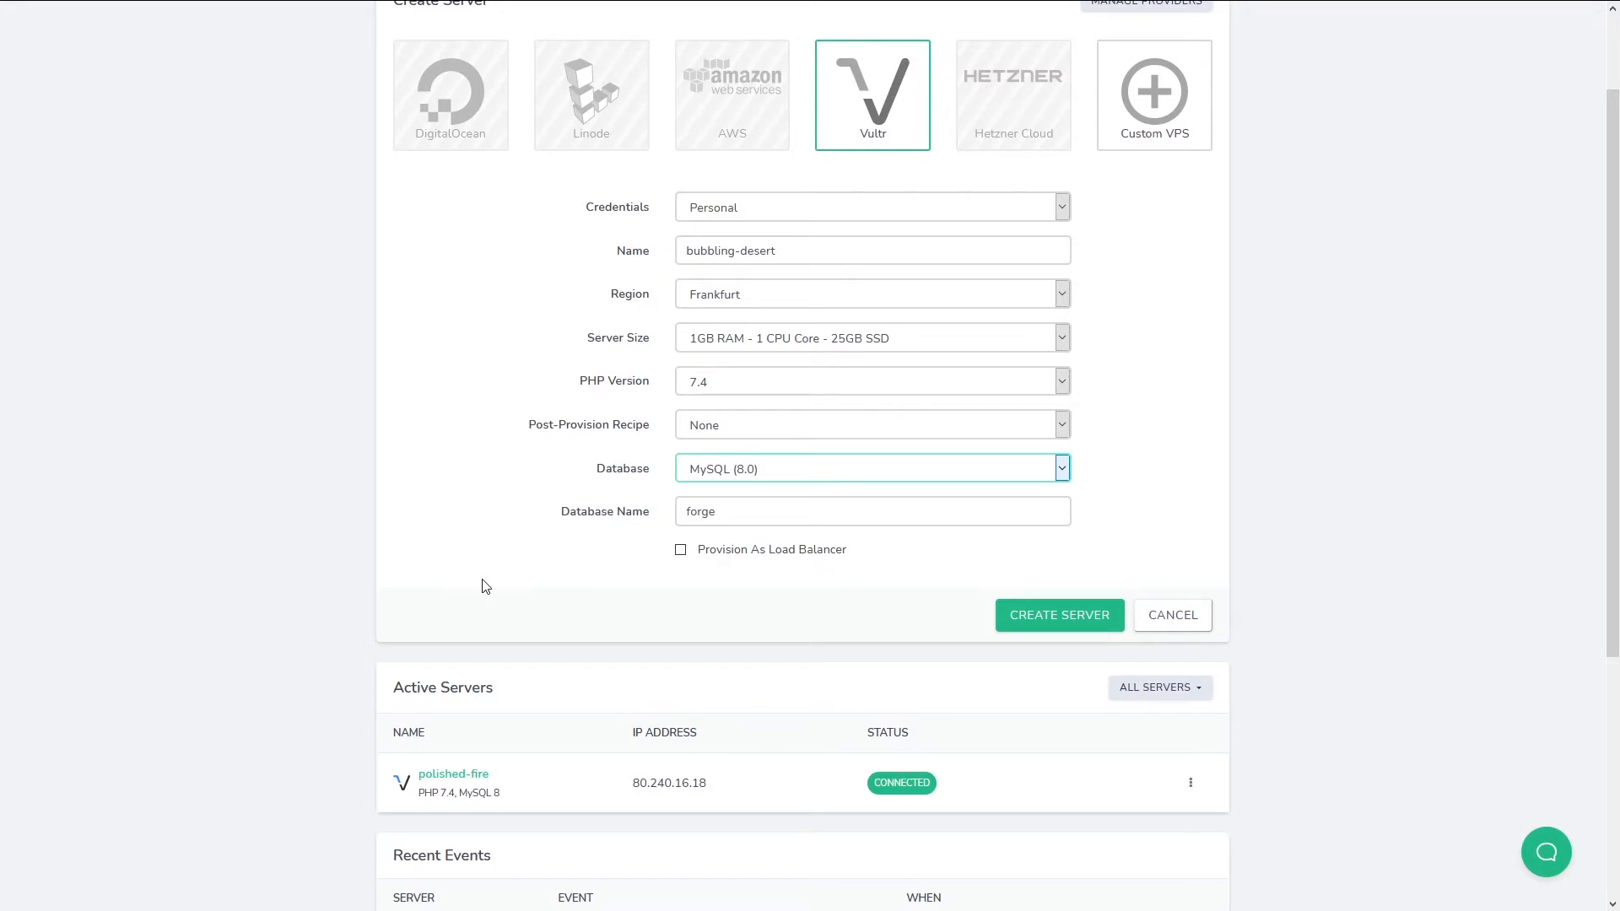
pyautogui.scroll(-1, 483, 582)
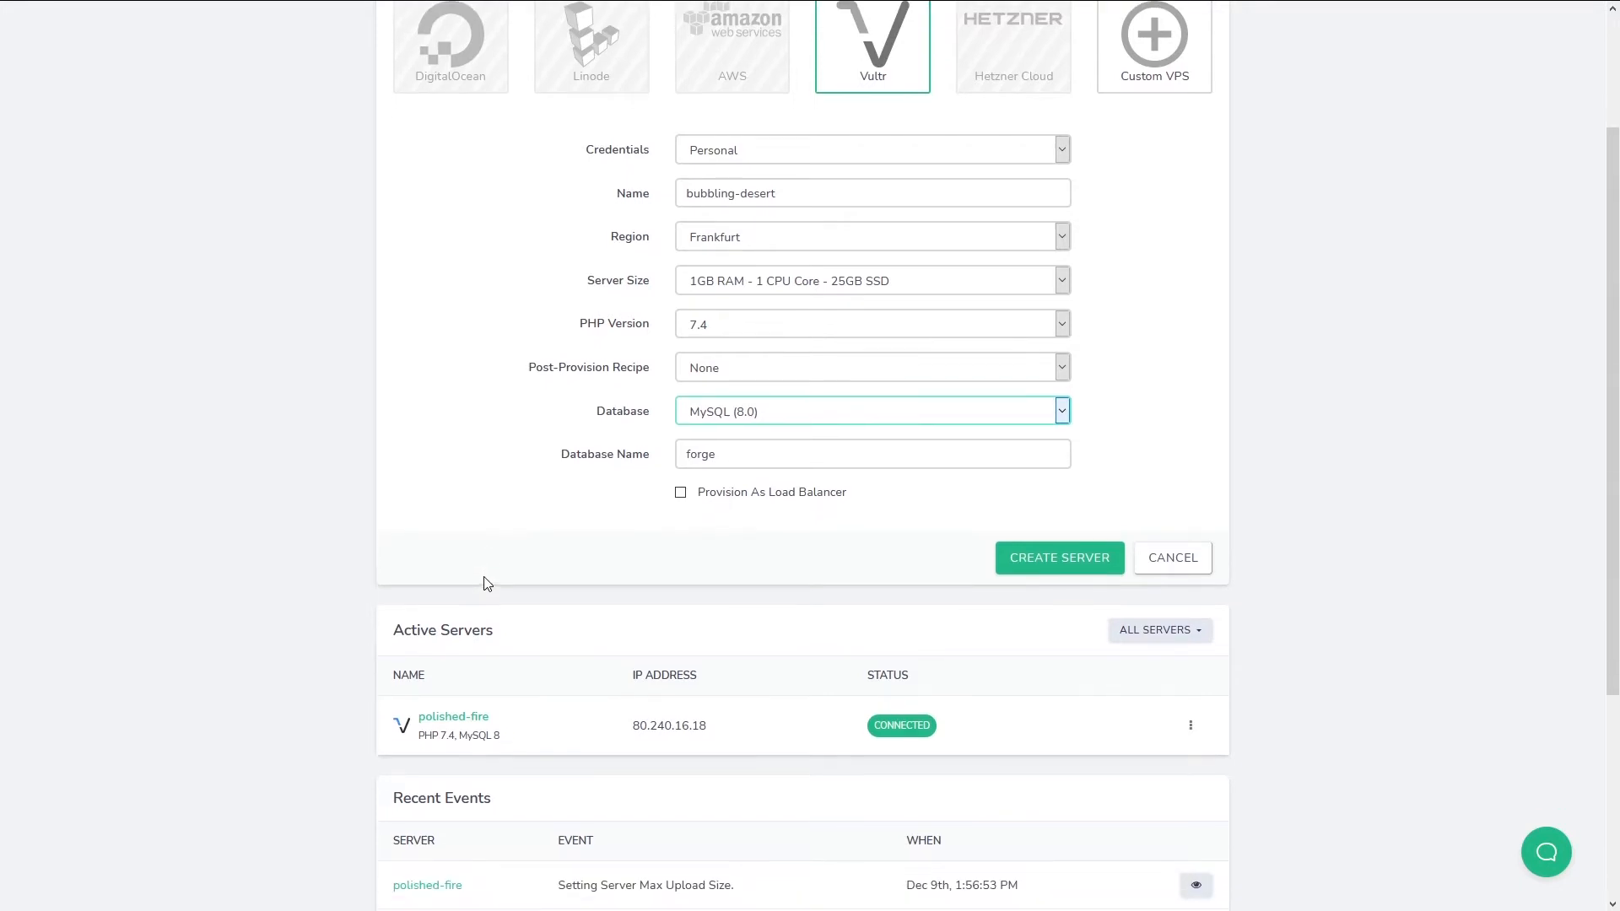
pyautogui.doubleClick(716, 454)
pyautogui.moveTo(754, 454); pyautogui.dragTo(631, 454)
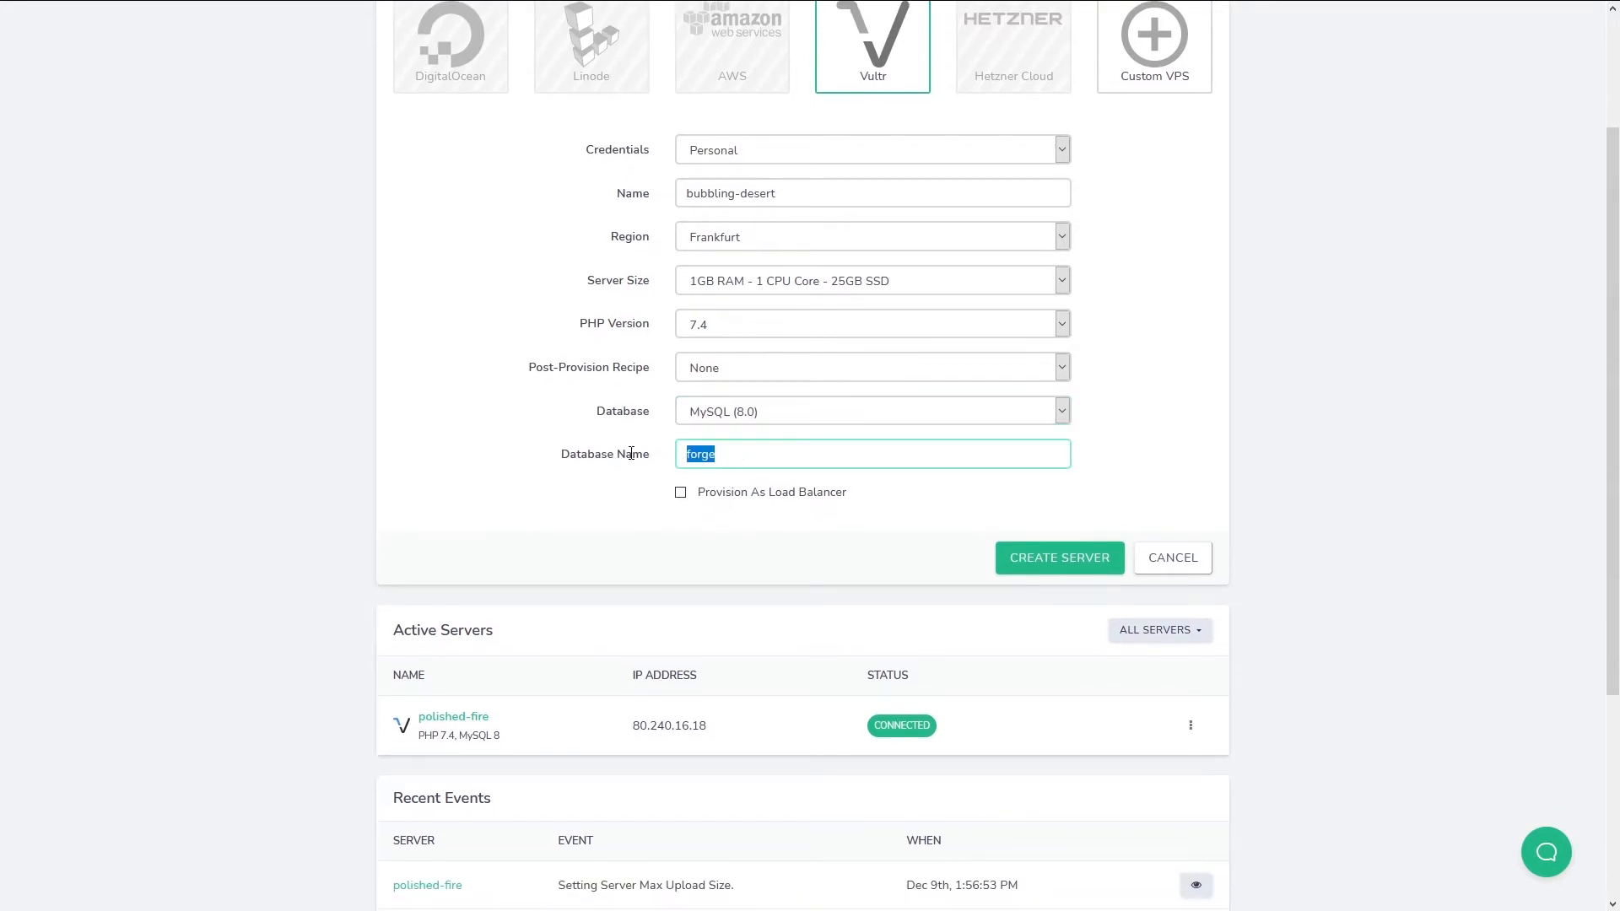
pyautogui.write('somedatabase')
pyautogui.scroll(2, 426, 586)
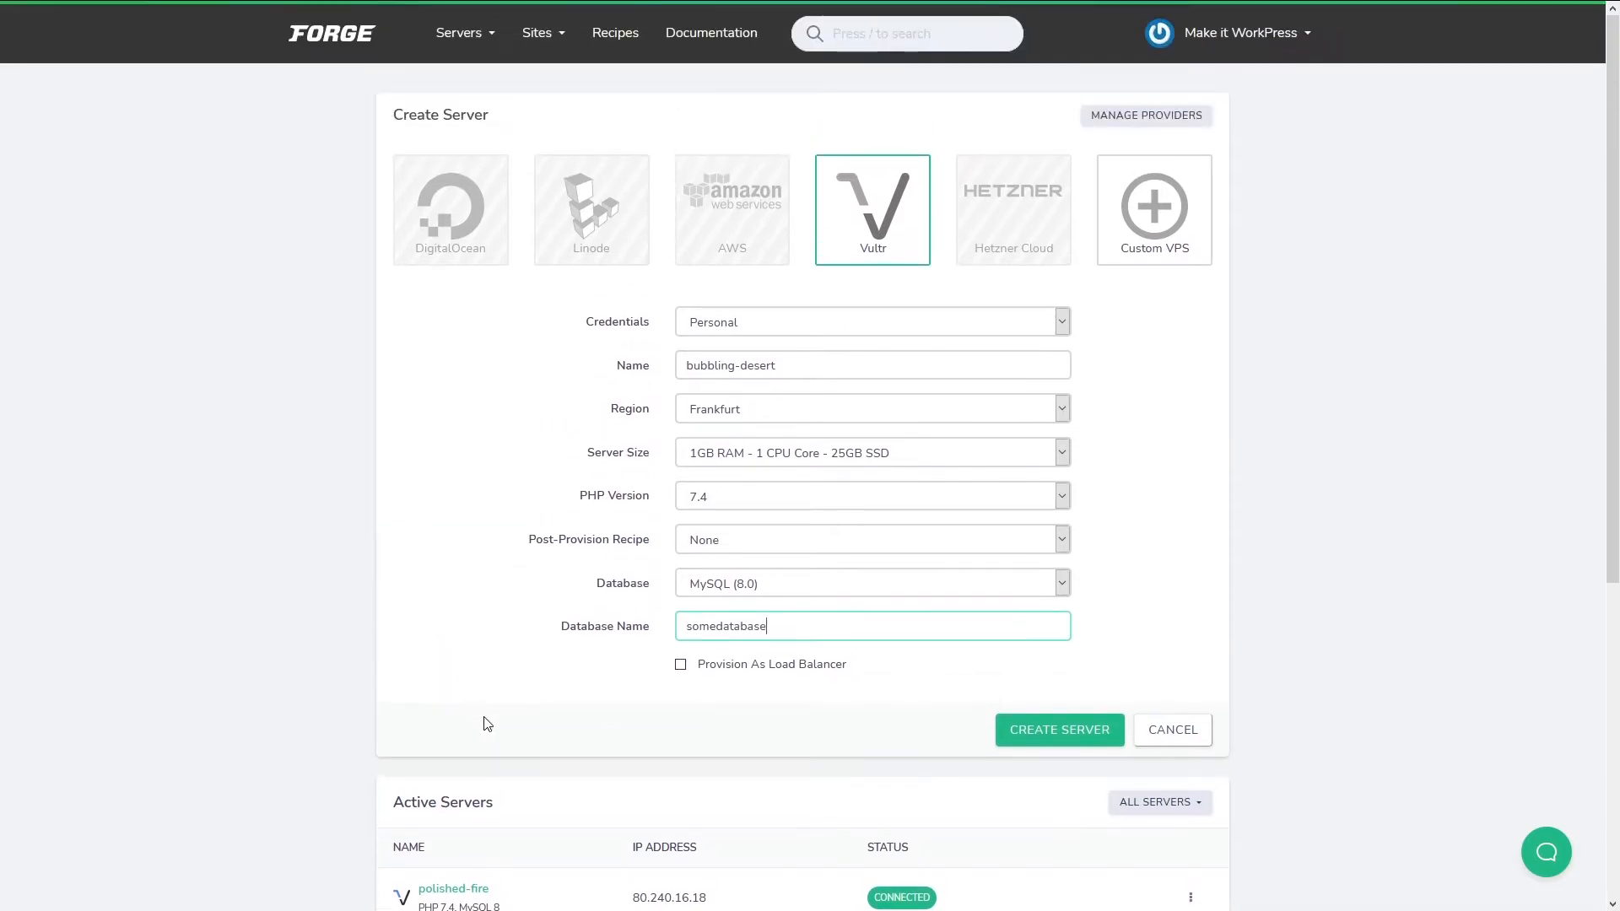
pyautogui.scroll(-1, 484, 722)
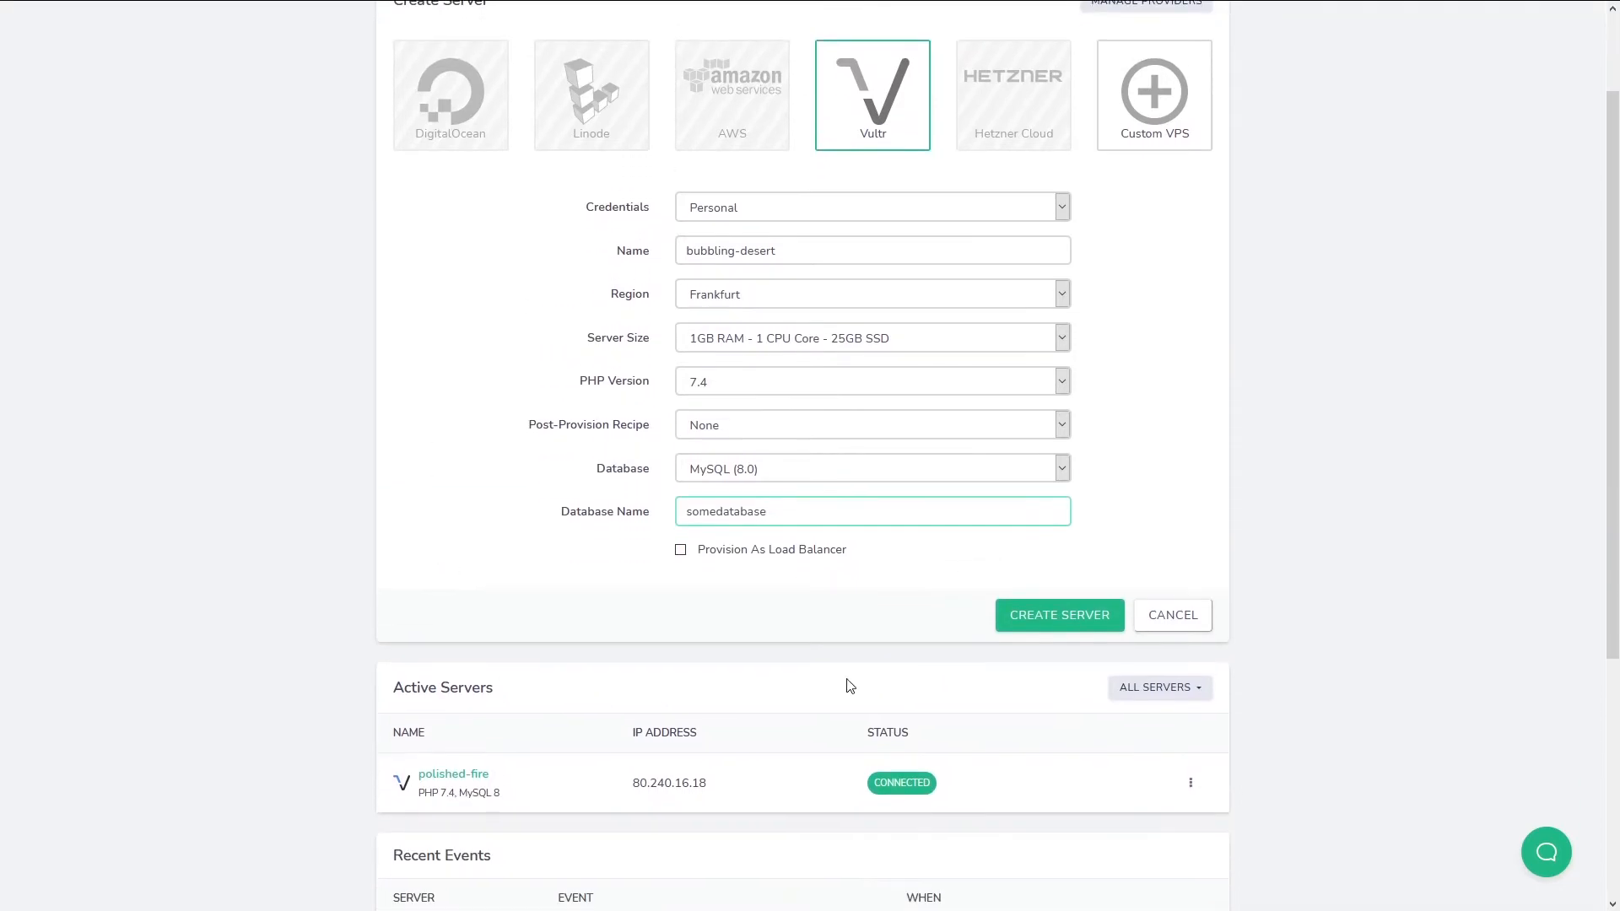
# Create the bubbling-desert server and close the generated Server Credentials dialog.
pyautogui.click(1048, 625)
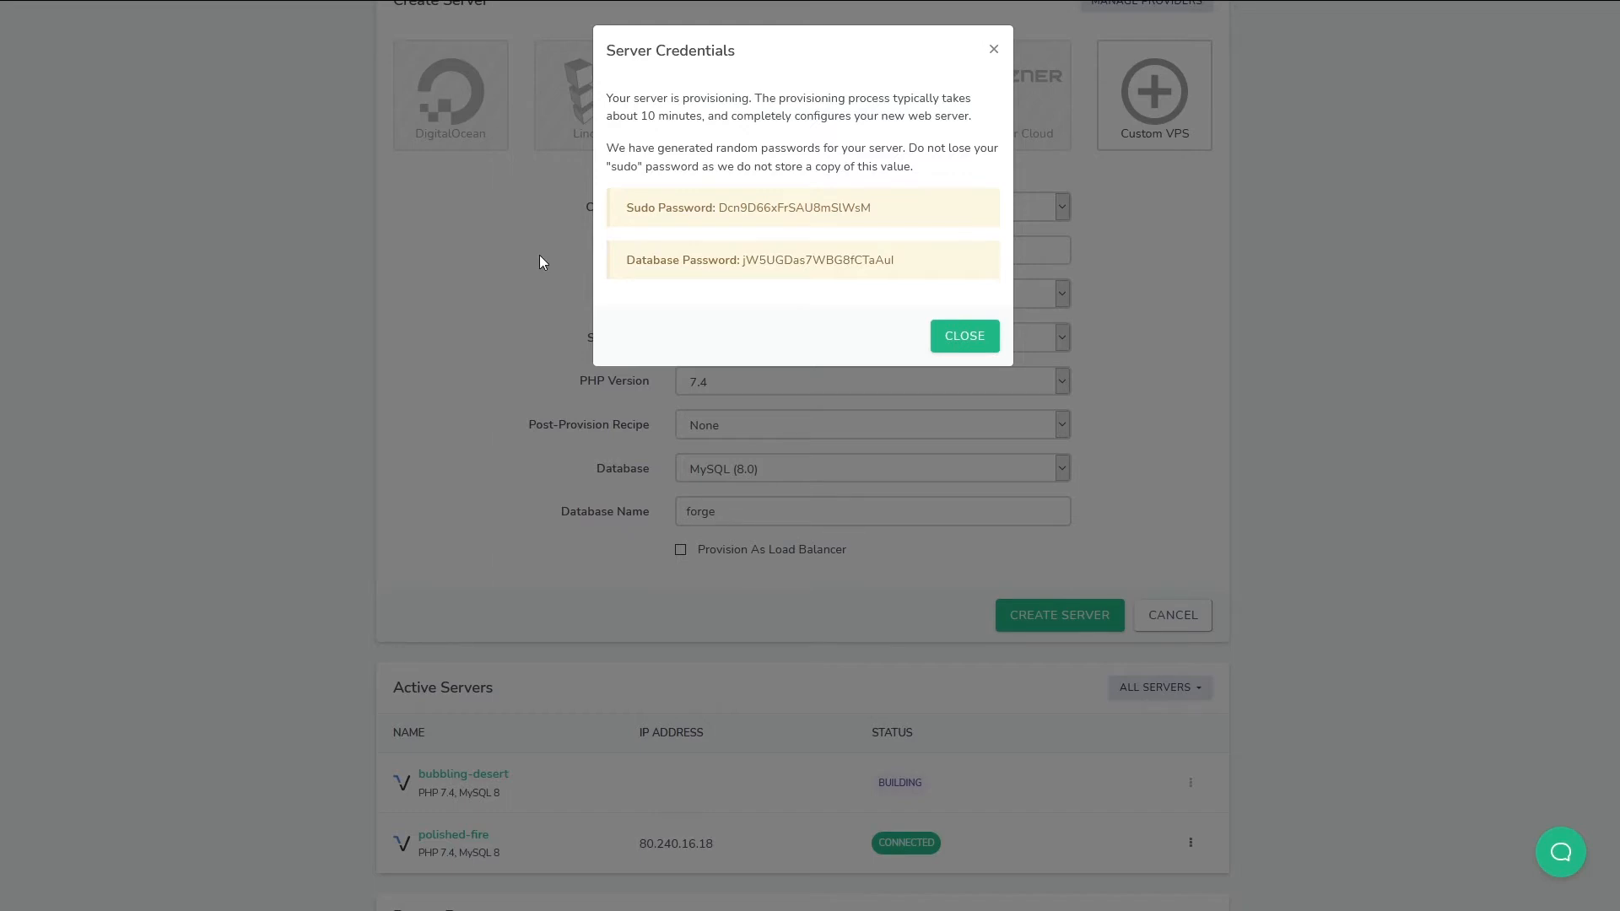
pyautogui.moveTo(744, 210)
pyautogui.click(985, 337)
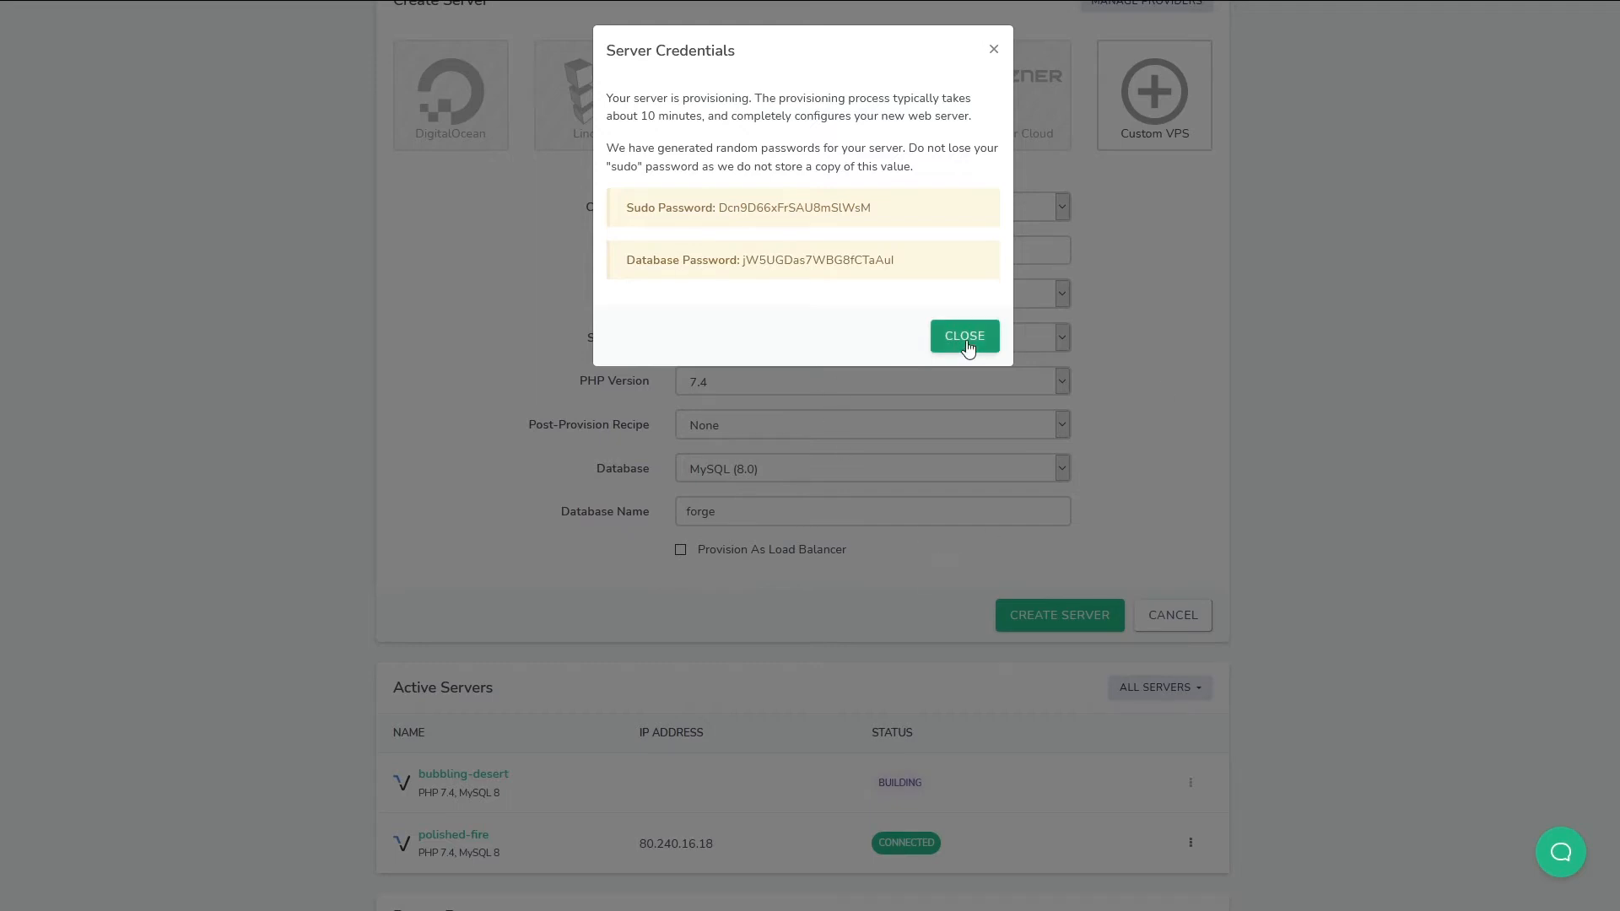
pyautogui.scroll(-2, 665, 767)
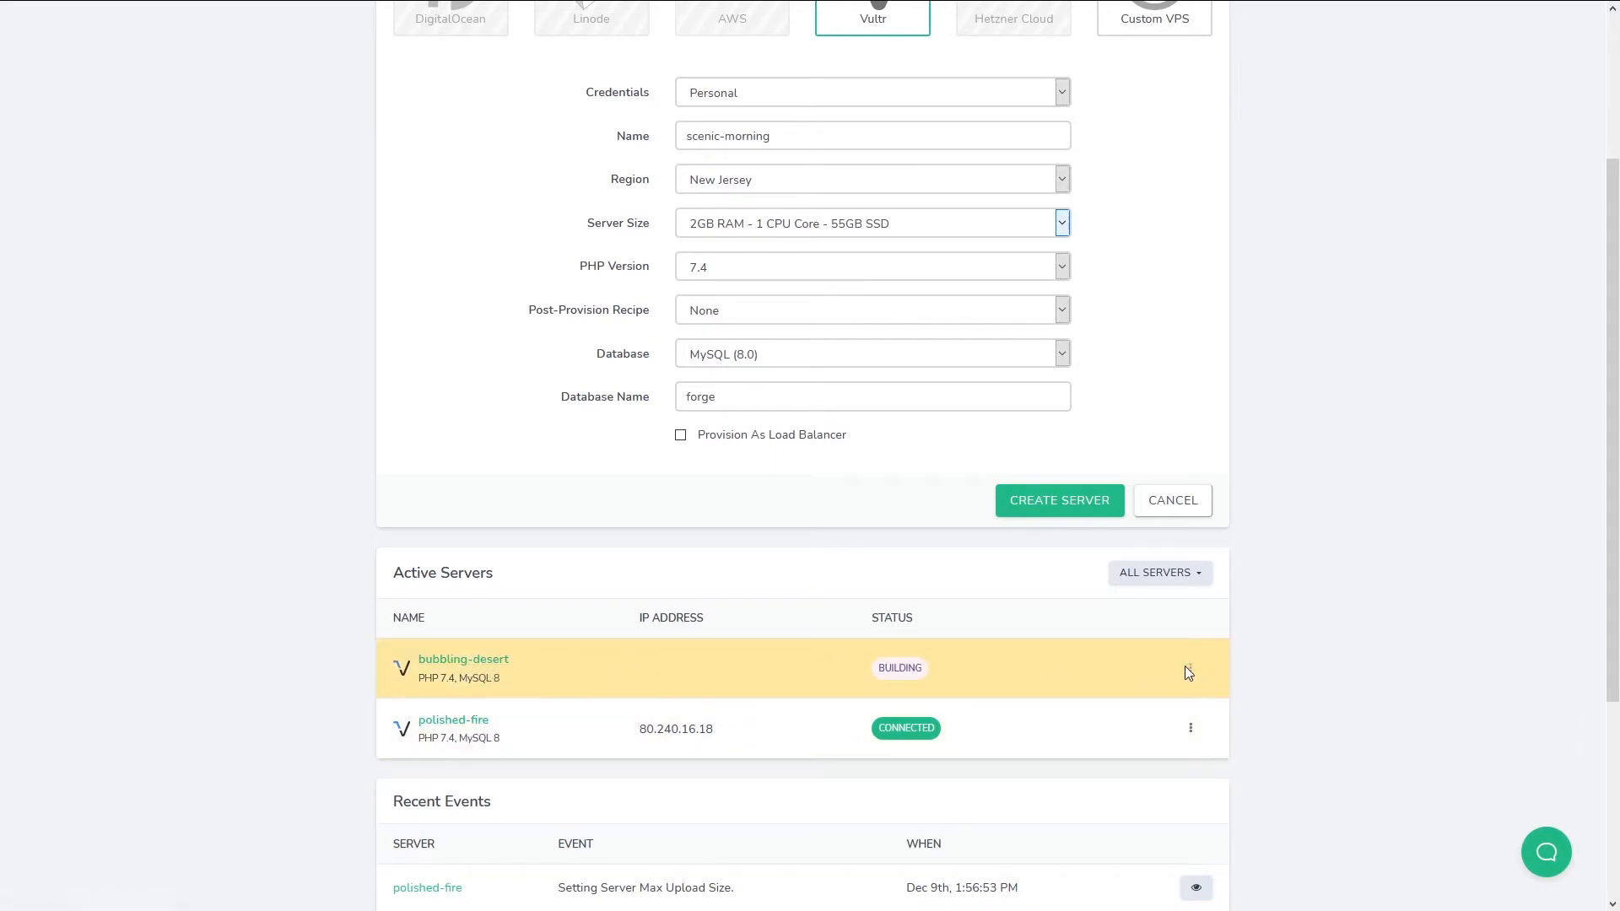
# Open bubbling-desert's Server Details and scroll through its pending provisioning steps.
pyautogui.click(458, 666)
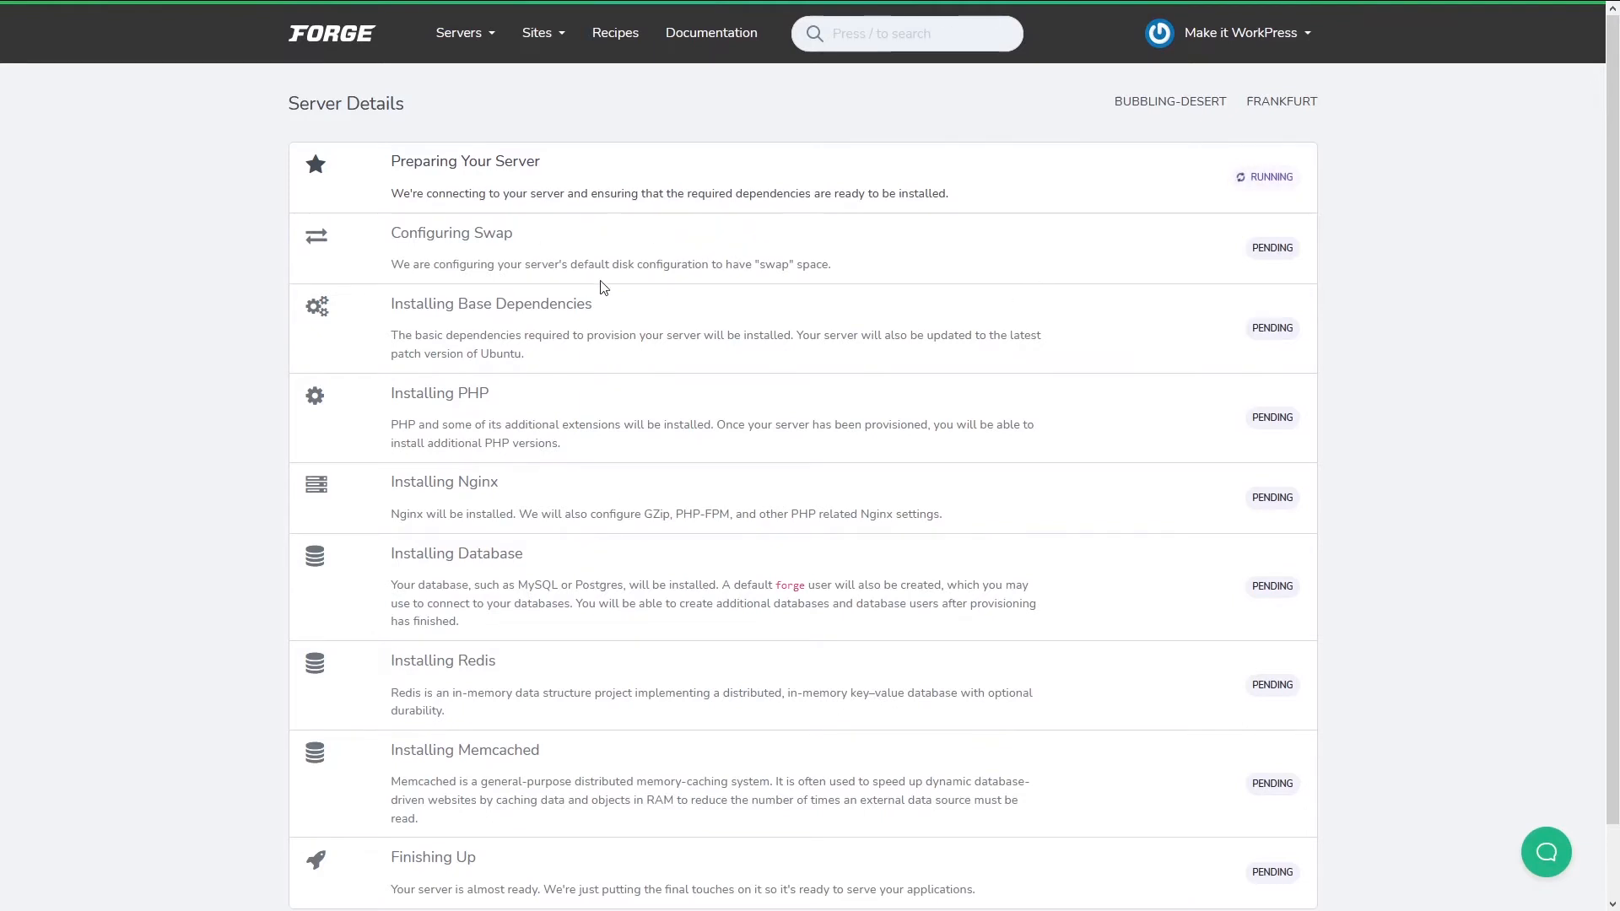
pyautogui.scroll(-1, 628, 723)
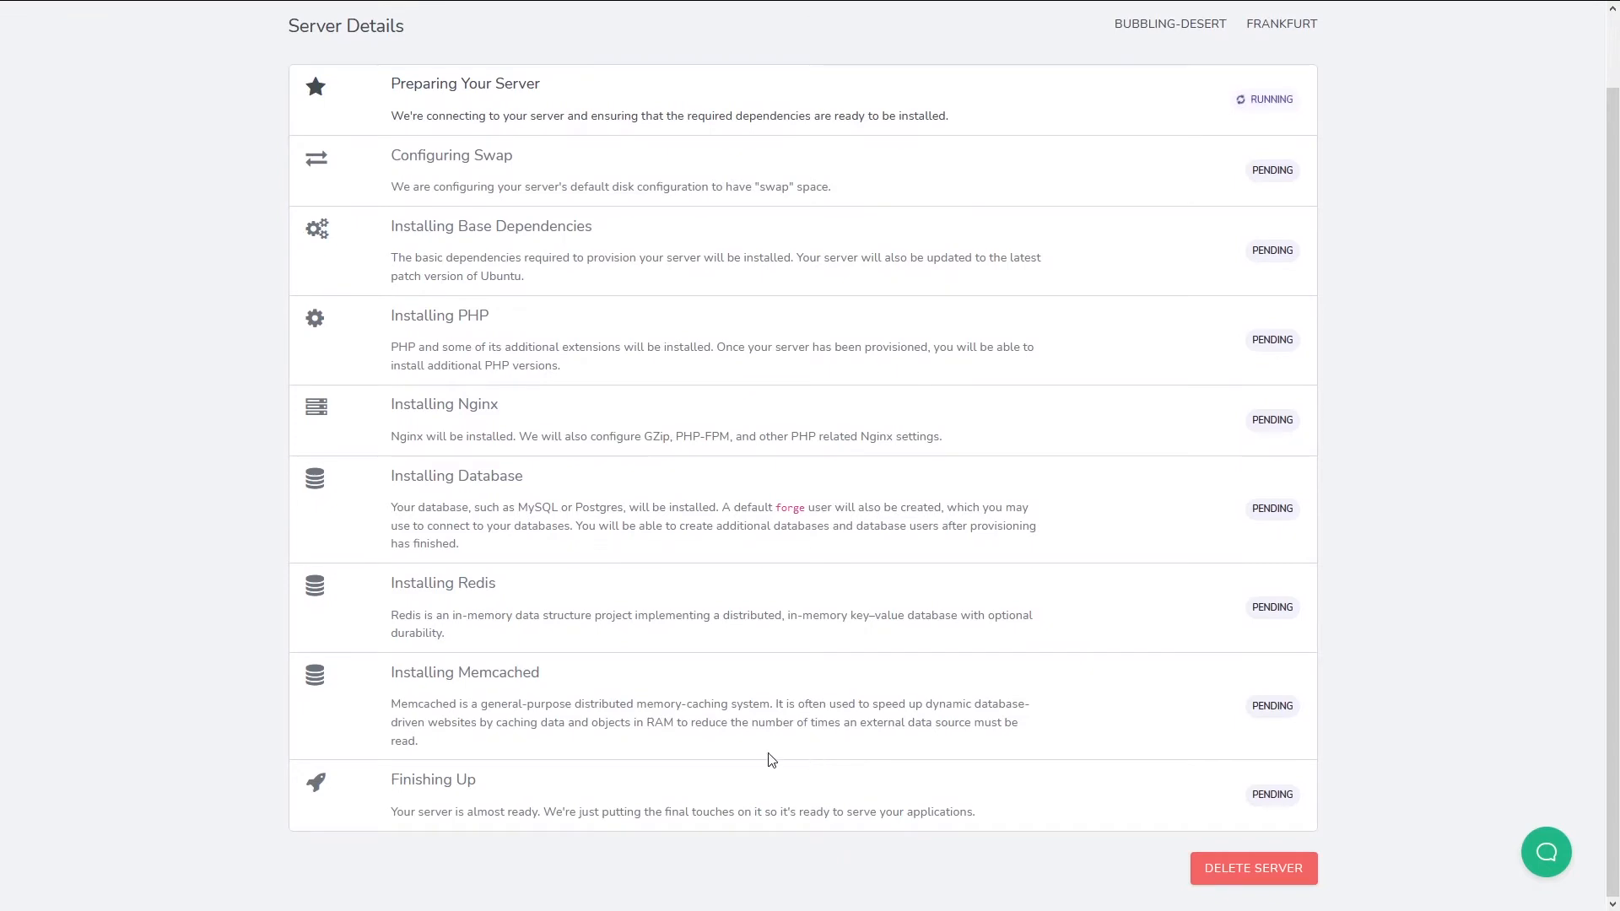
pyautogui.scroll(1, 772, 759)
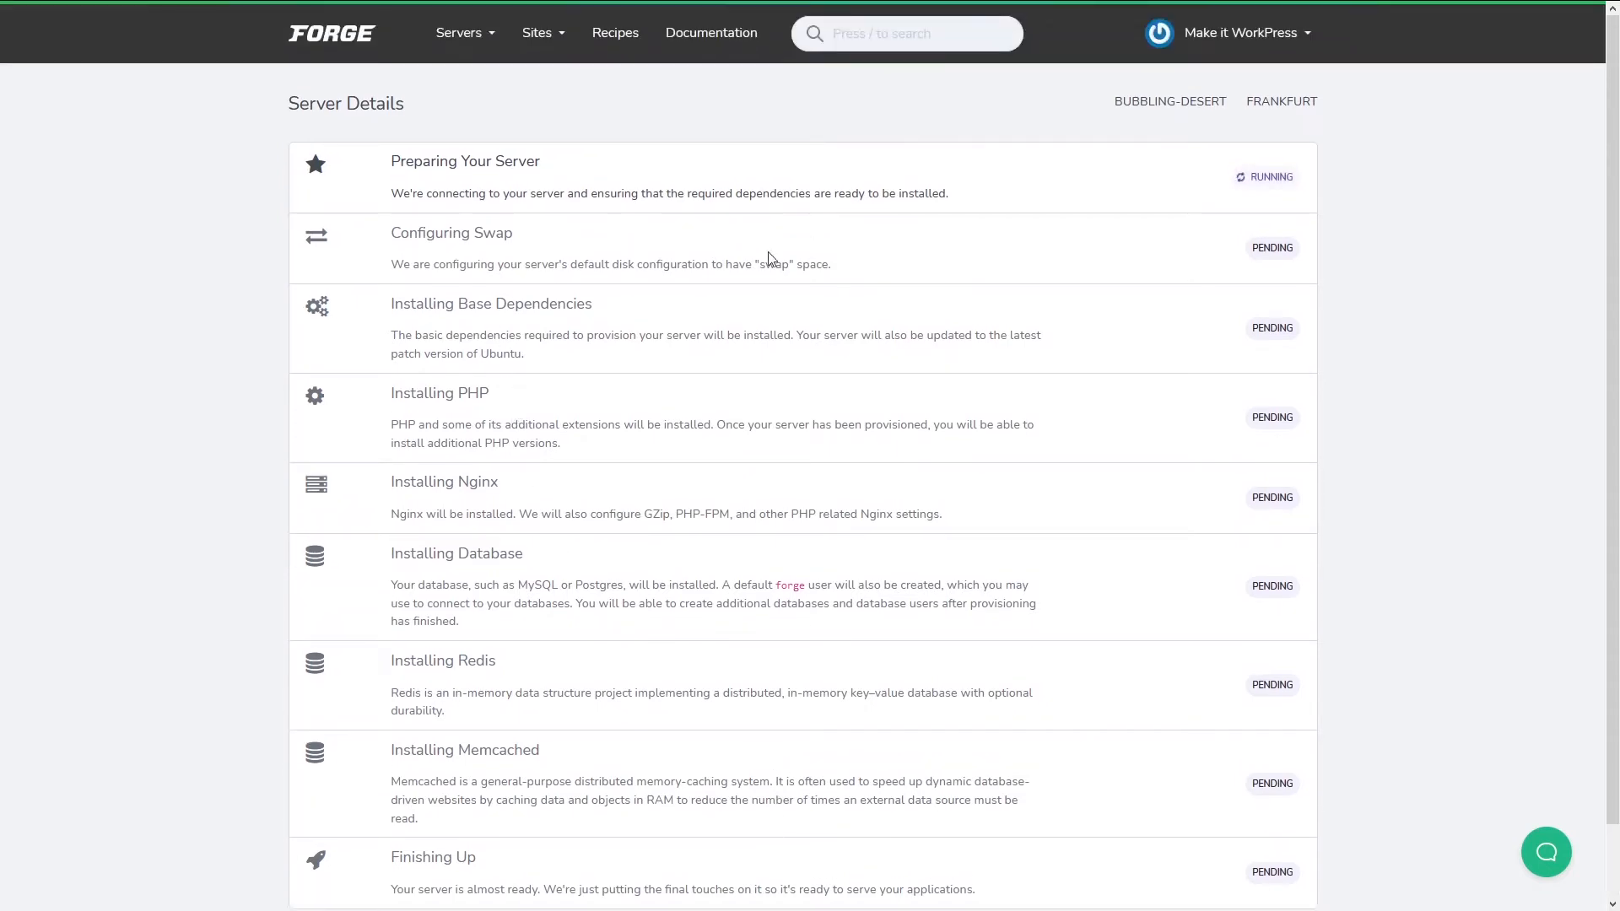
pyautogui.scroll(-1, 641, 675)
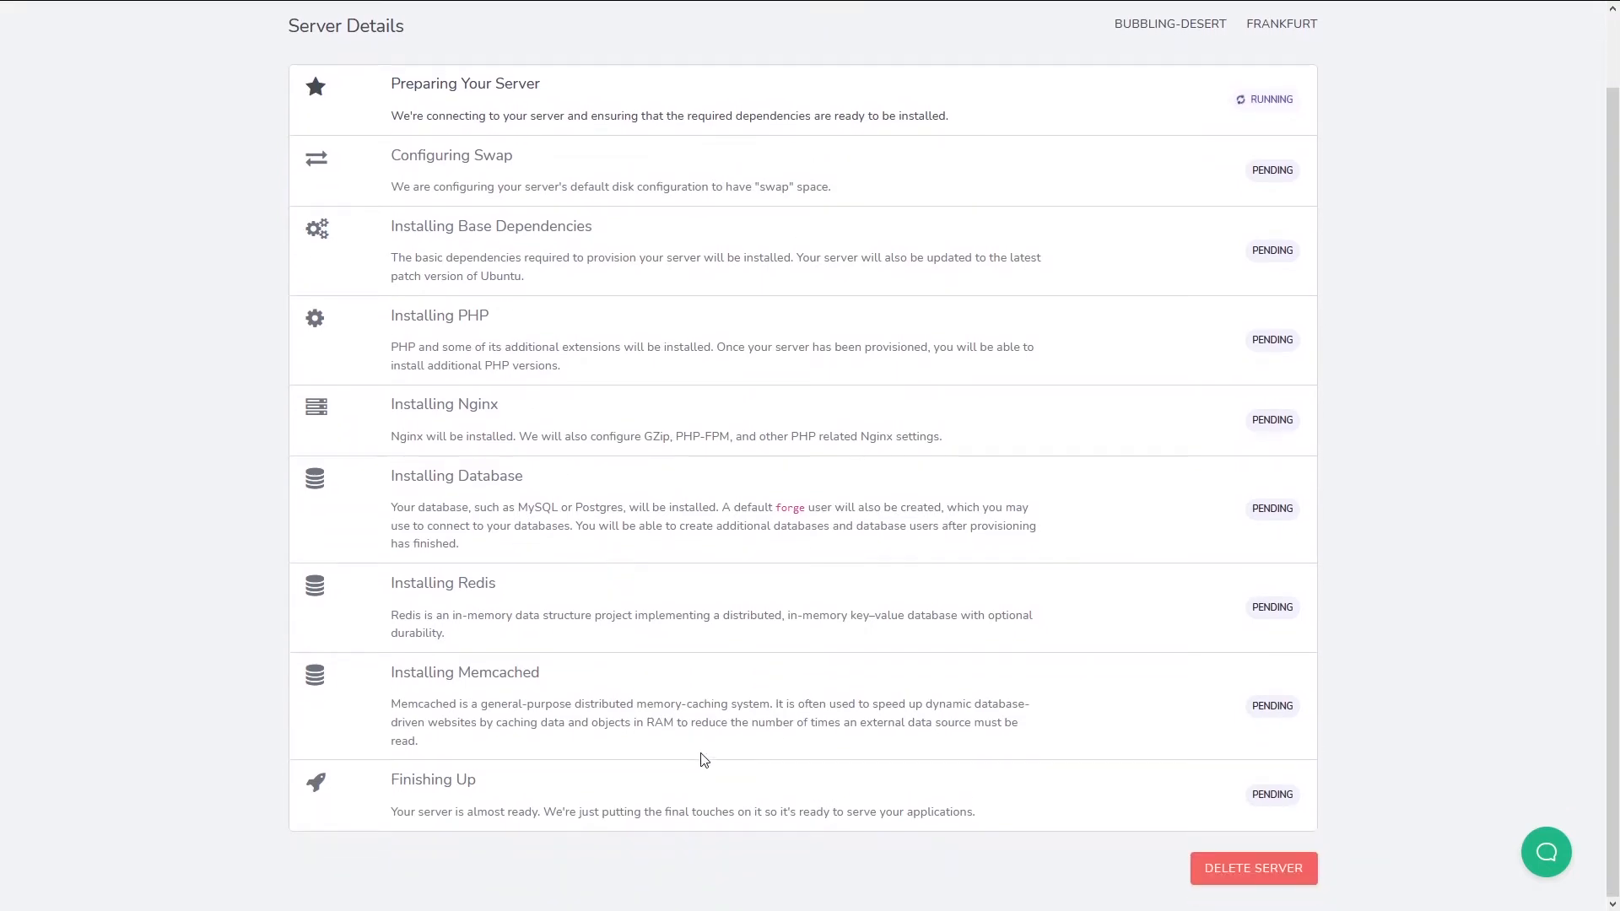
pyautogui.scroll(1, 701, 756)
pyautogui.scroll(-1, 705, 757)
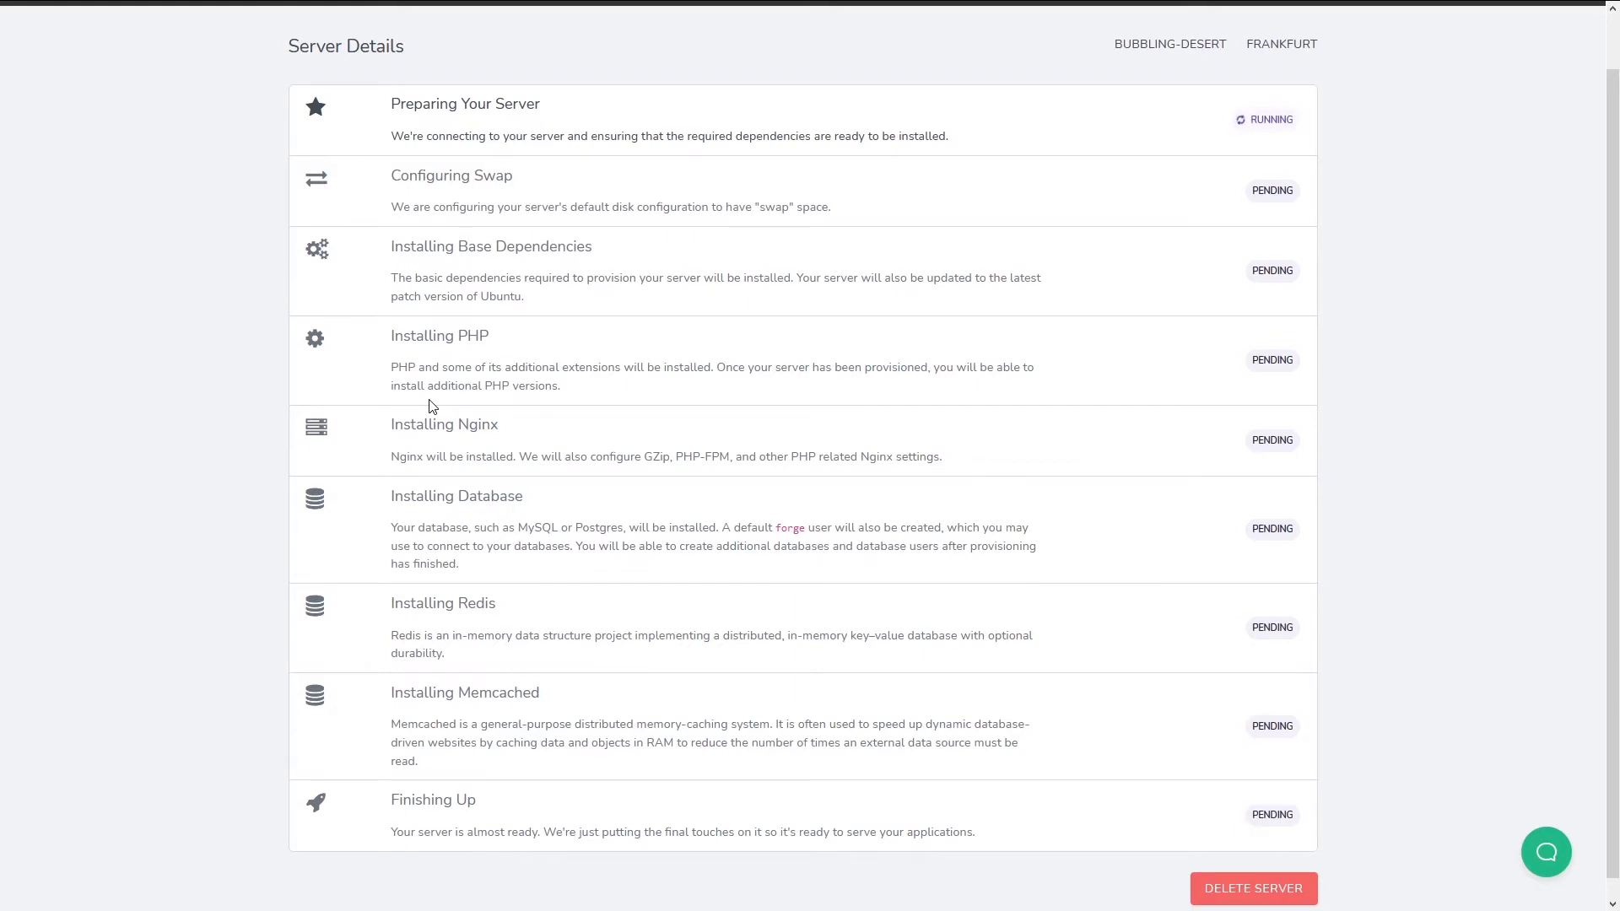
pyautogui.scroll(1, 511, 519)
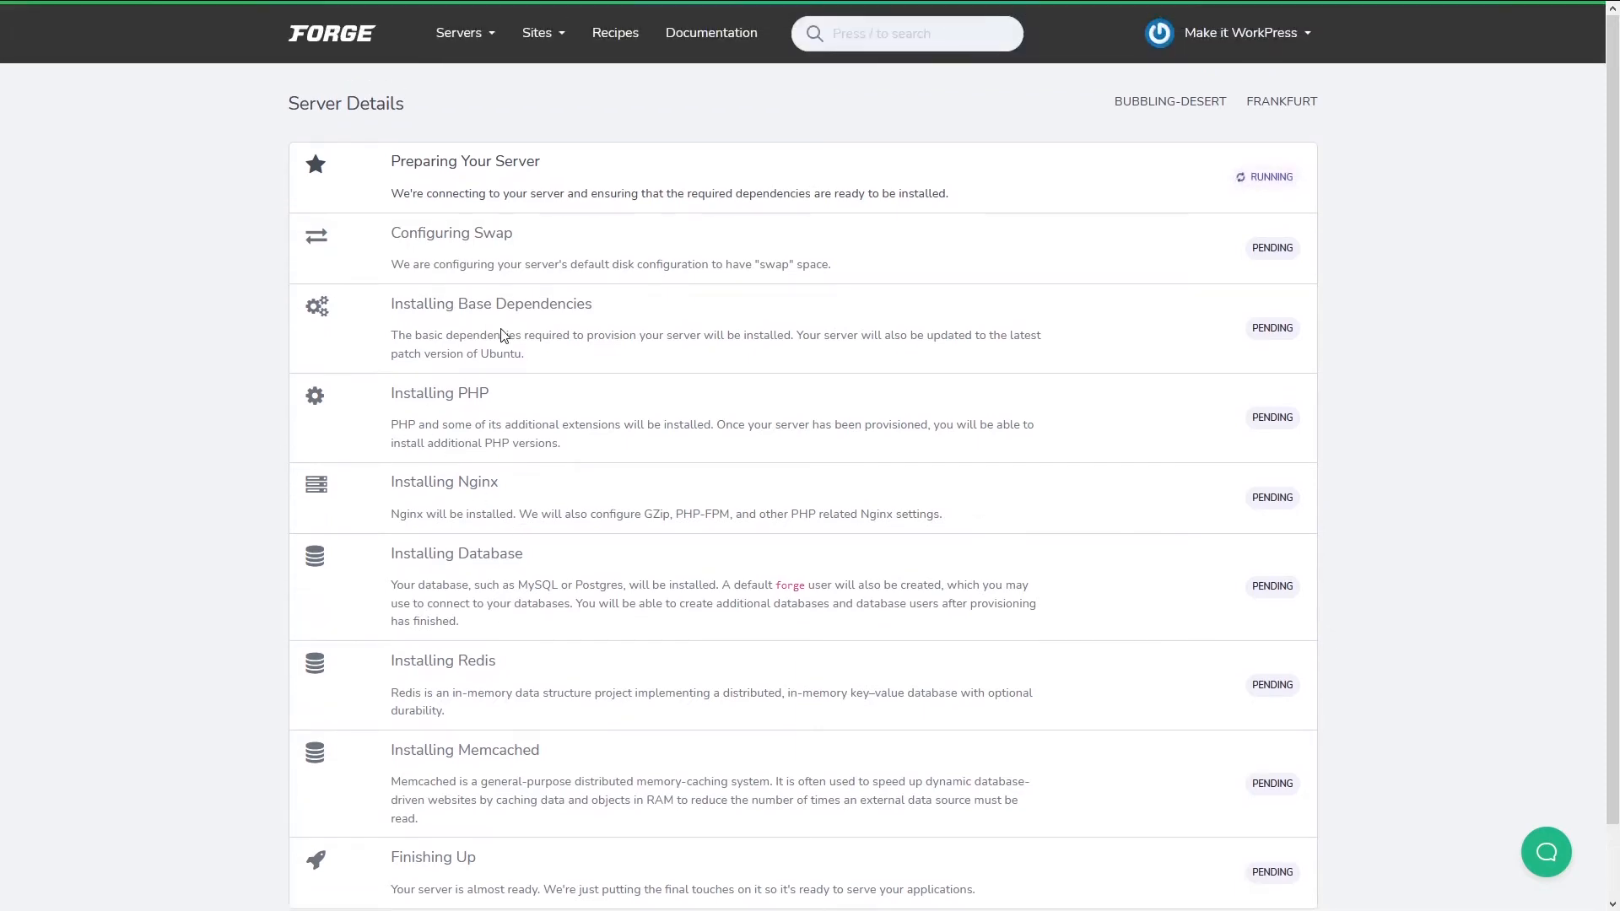
pyautogui.click(491, 34)
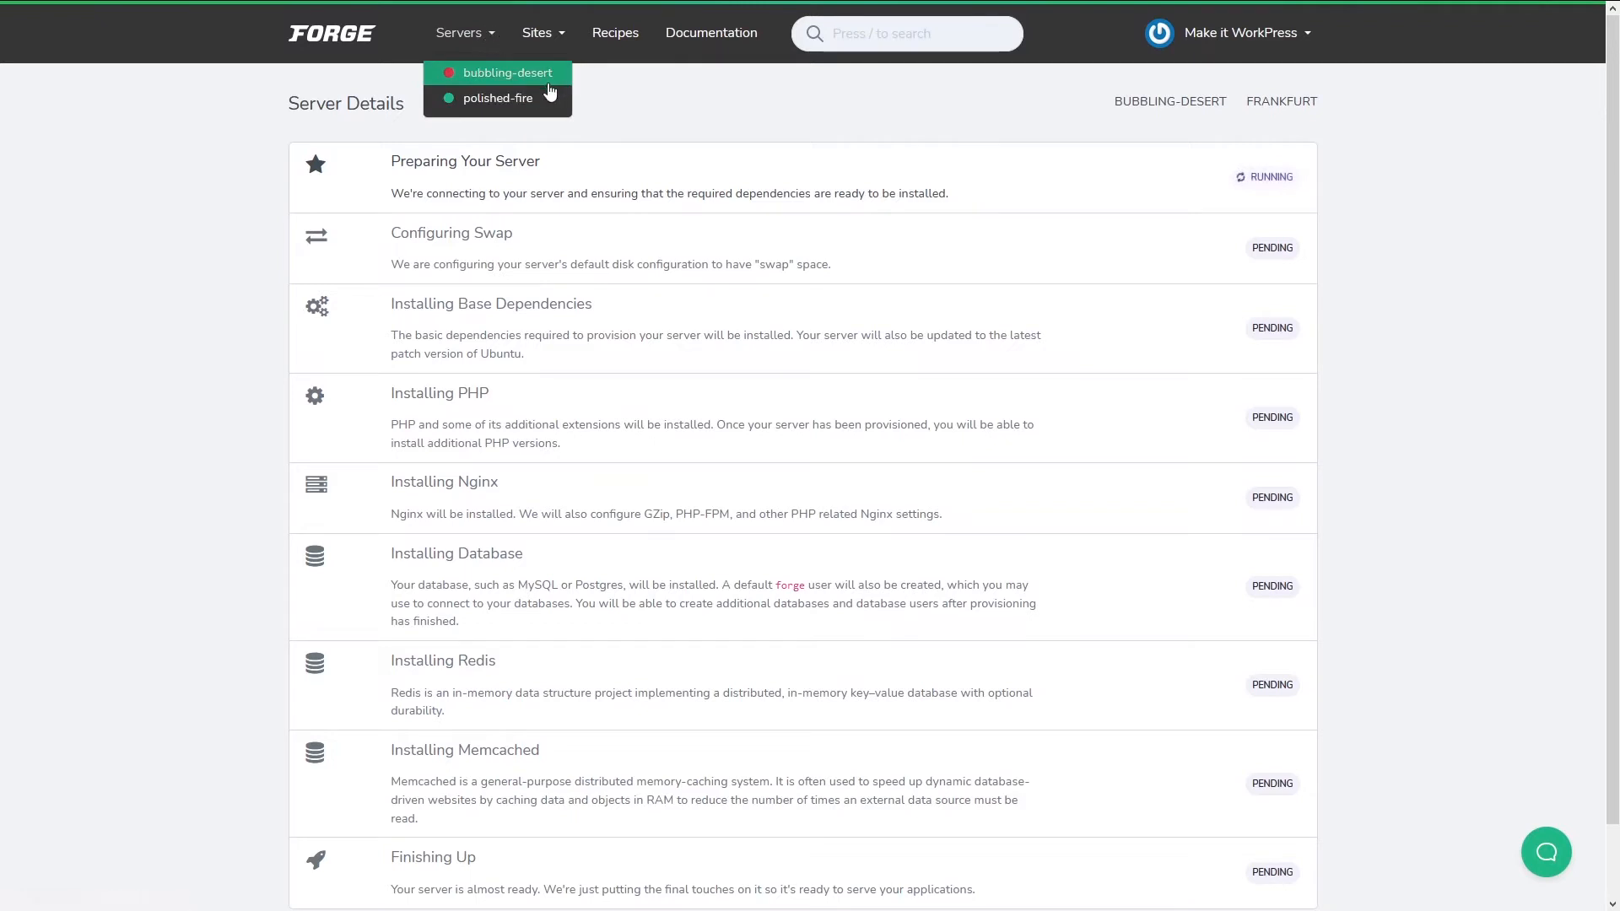
# On polished-fire, enter root domain another.makeitwork.press, keeping the default project type and web directory.
pyautogui.click(481, 109)
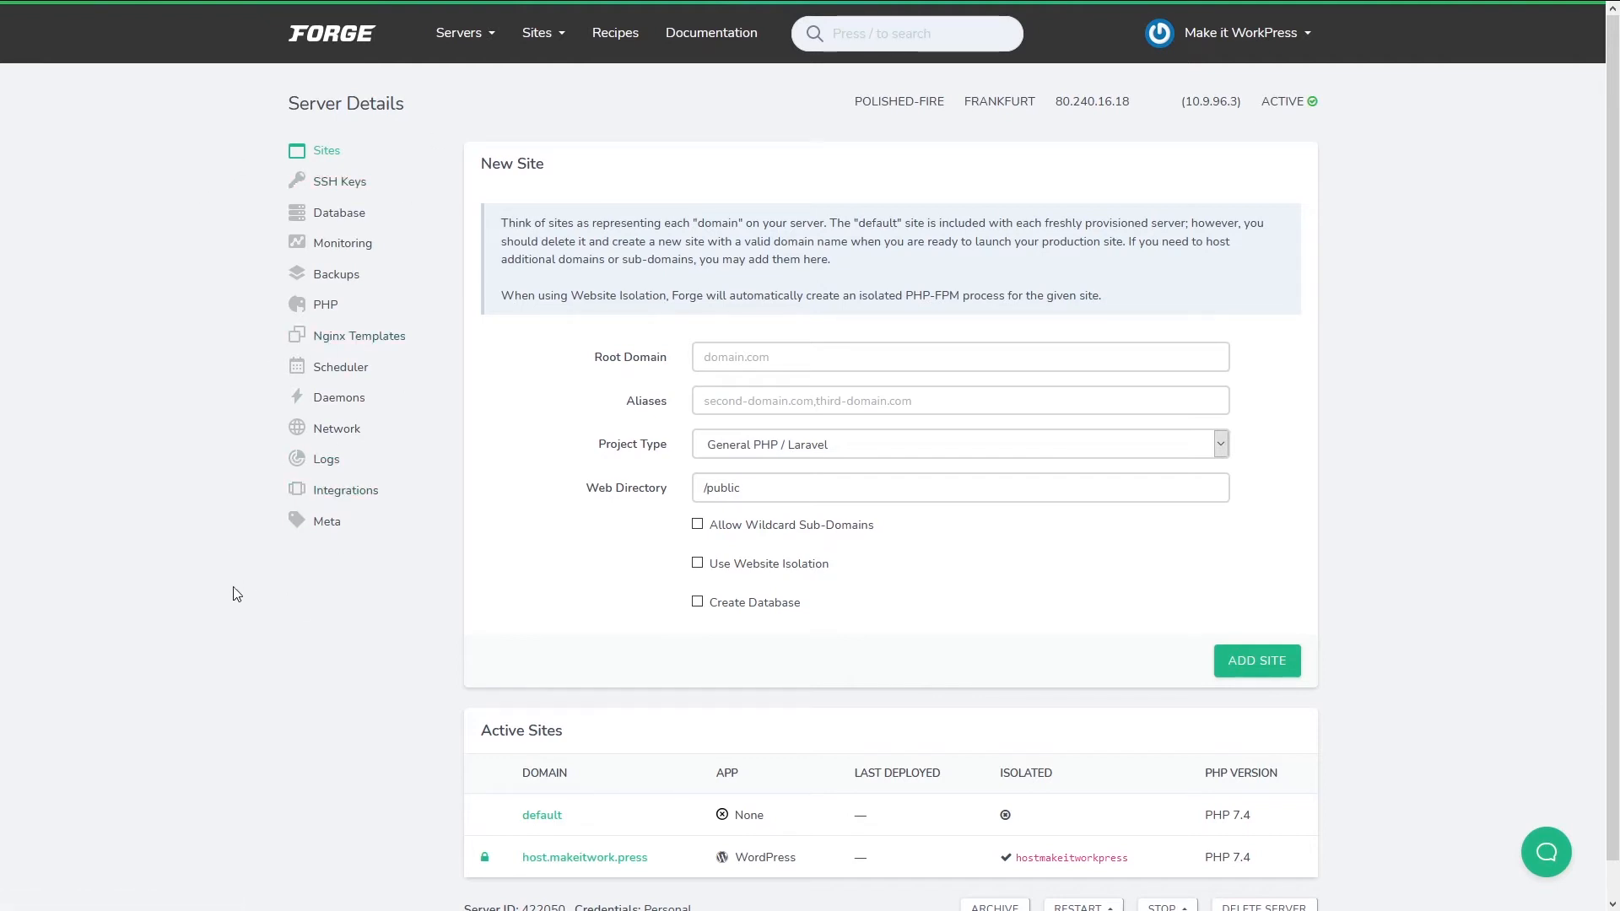
pyautogui.scroll(-1, 227, 582)
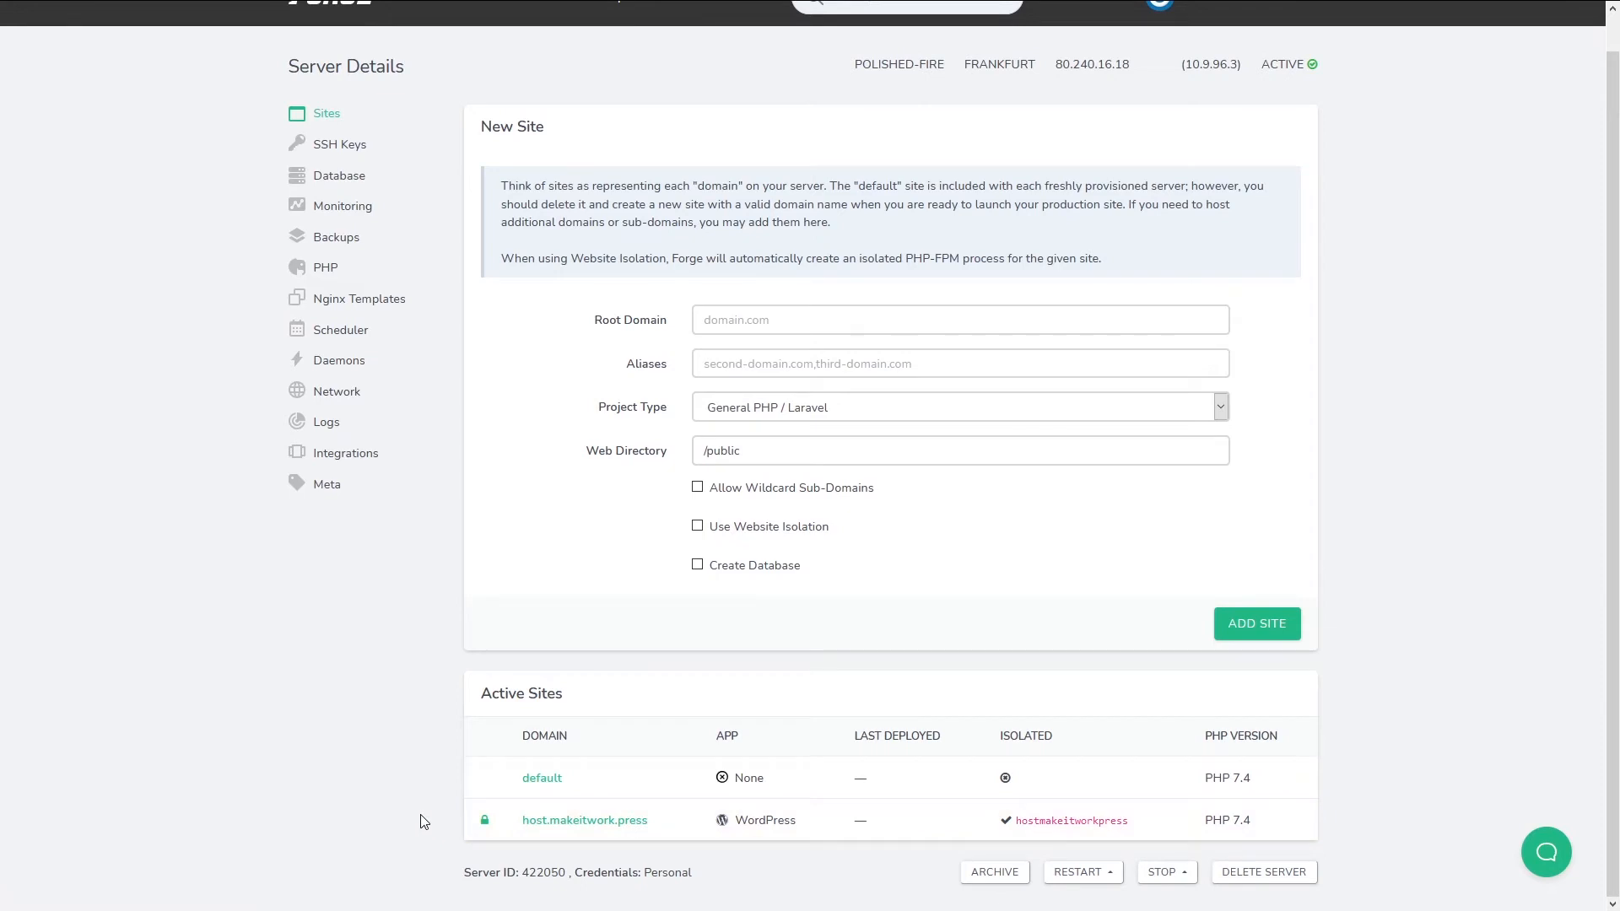
pyautogui.scroll(1, 731, 744)
pyautogui.click(802, 358)
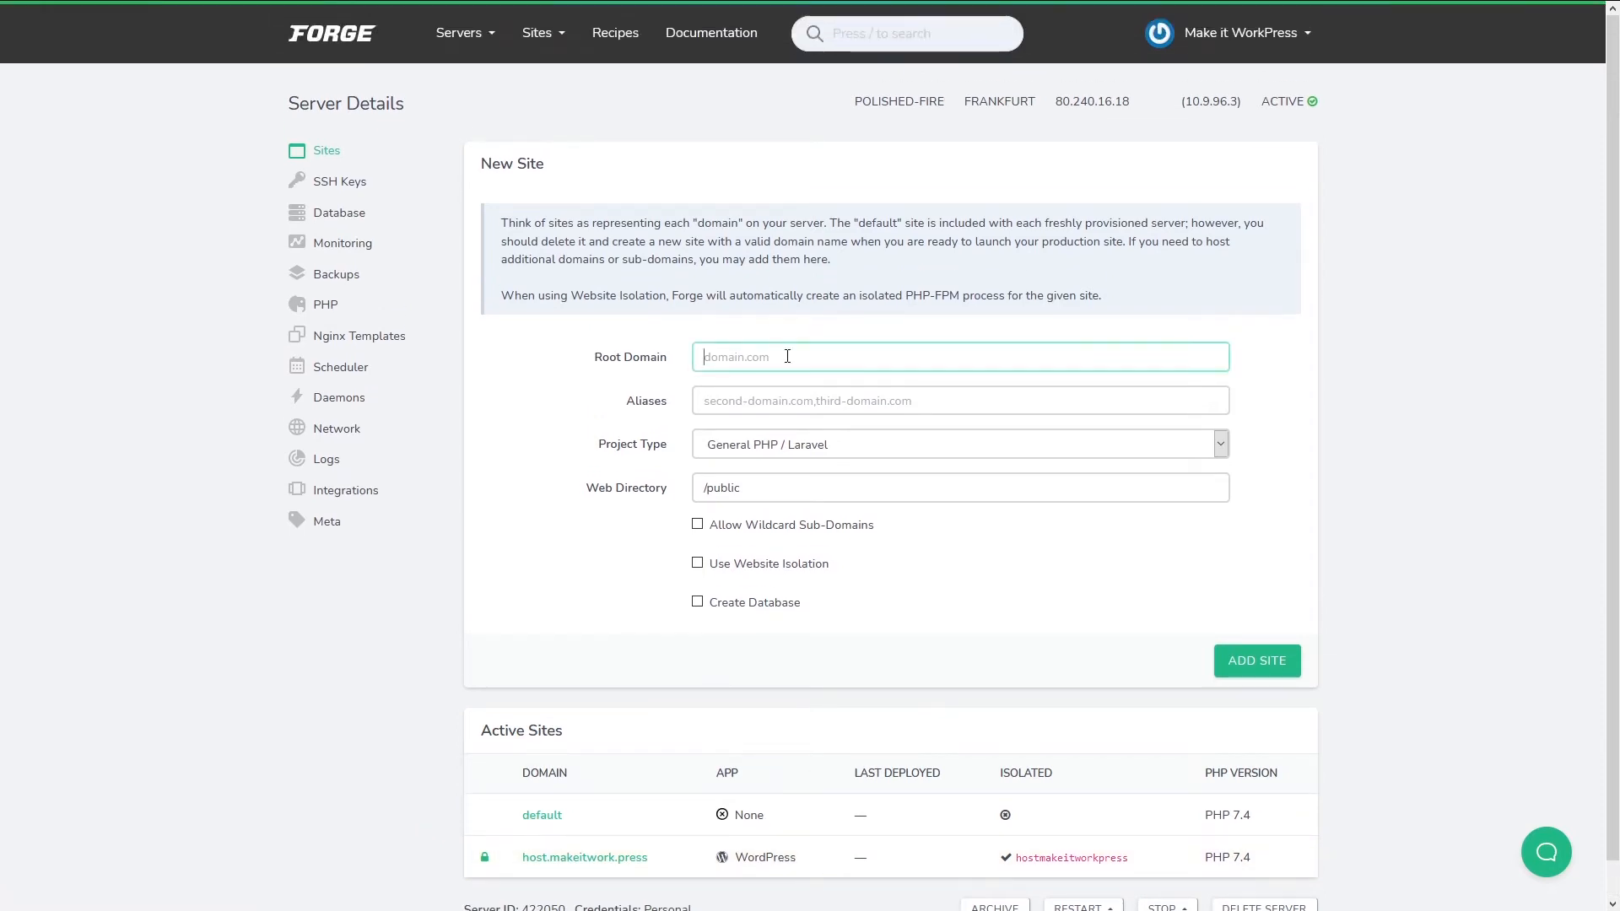
pyautogui.scroll(-1, 803, 354)
pyautogui.write('another.make')
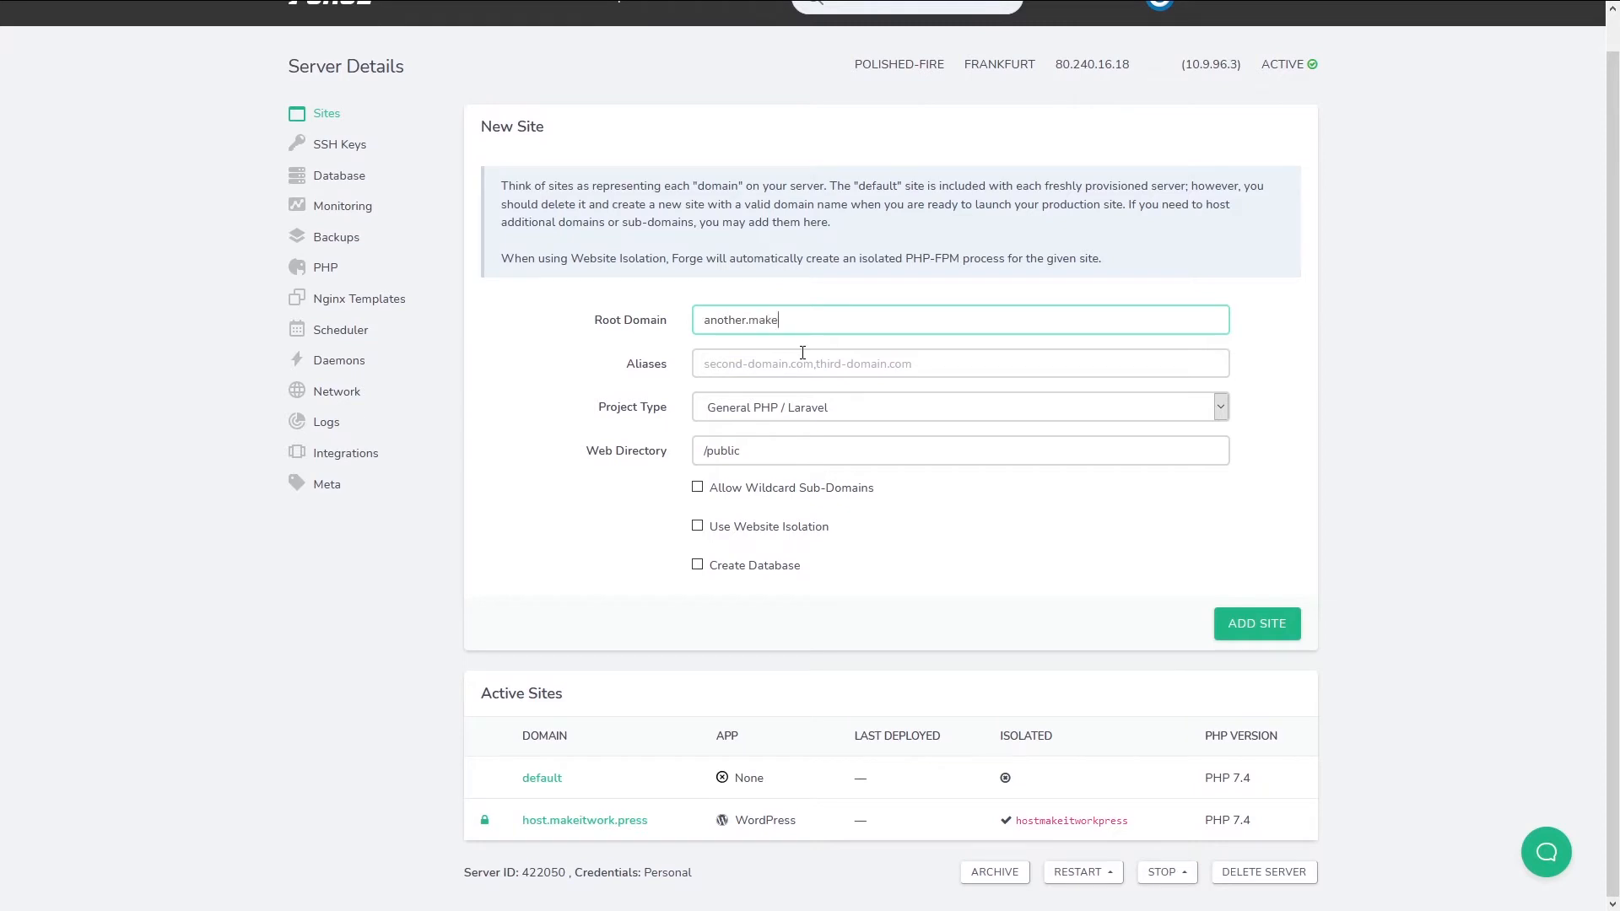
pyautogui.write('itwork.press')
pyautogui.press('Tab')
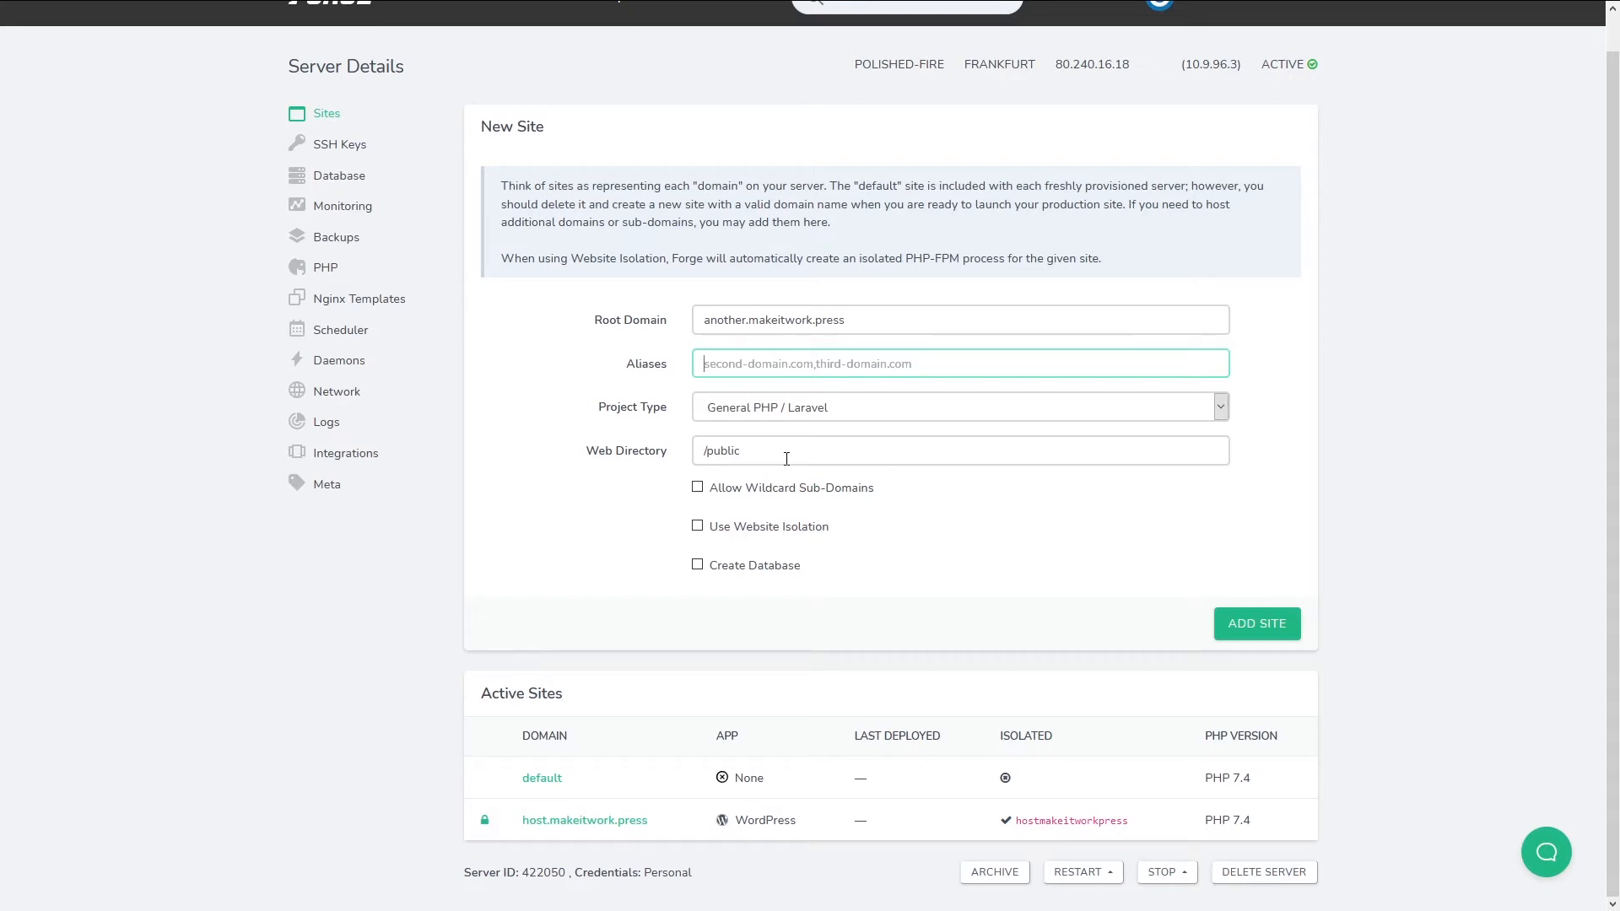
pyautogui.click(884, 407)
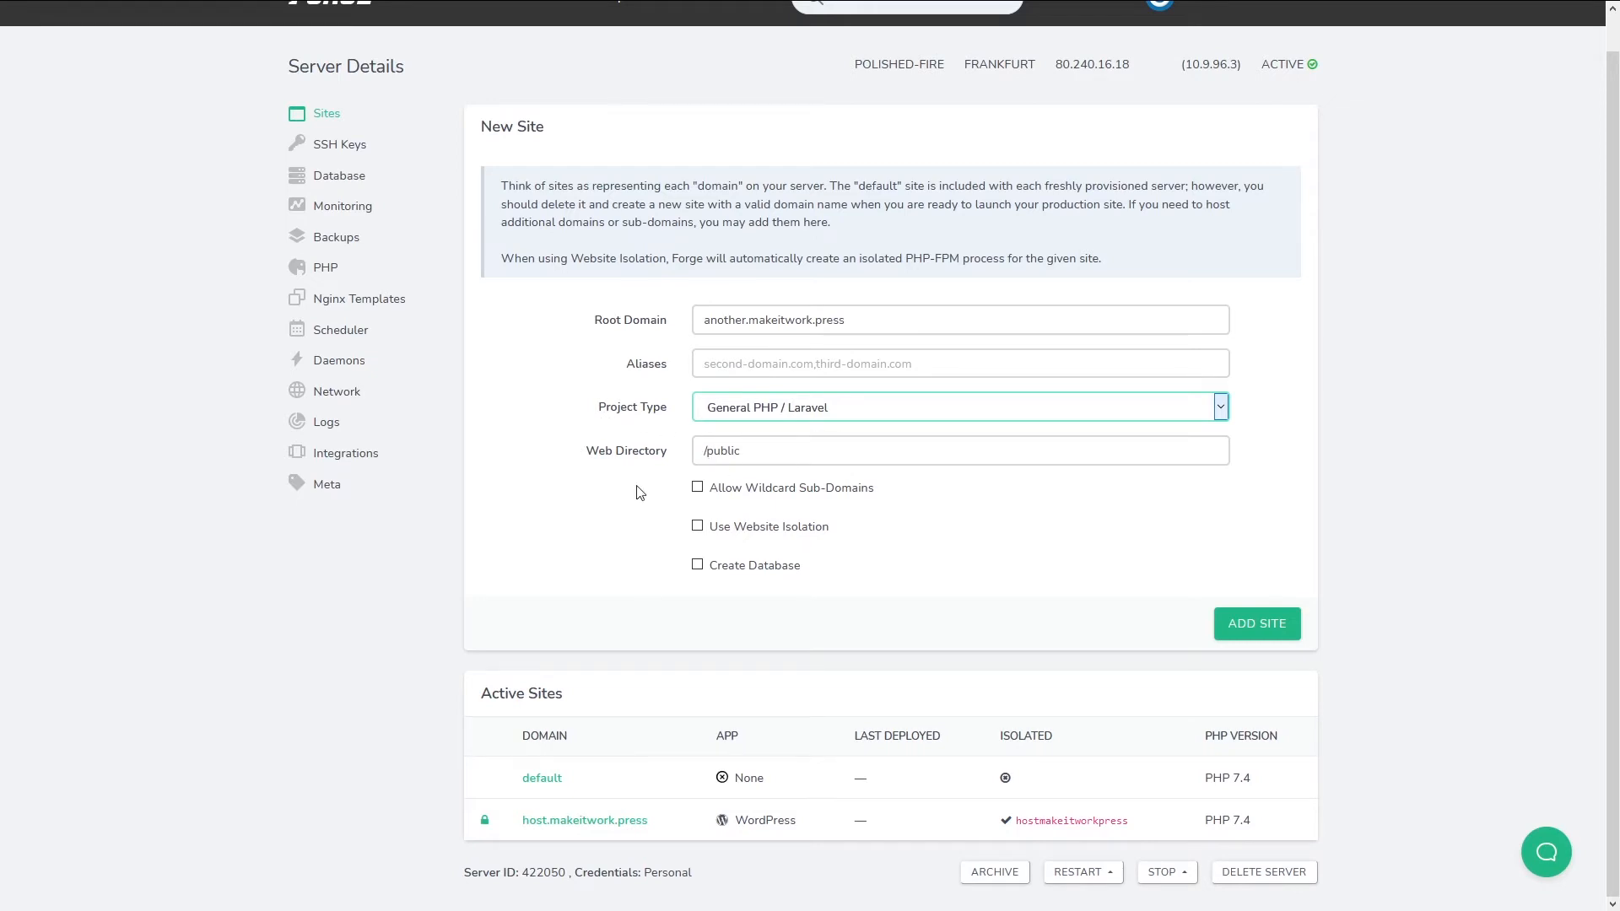
pyautogui.click(824, 440)
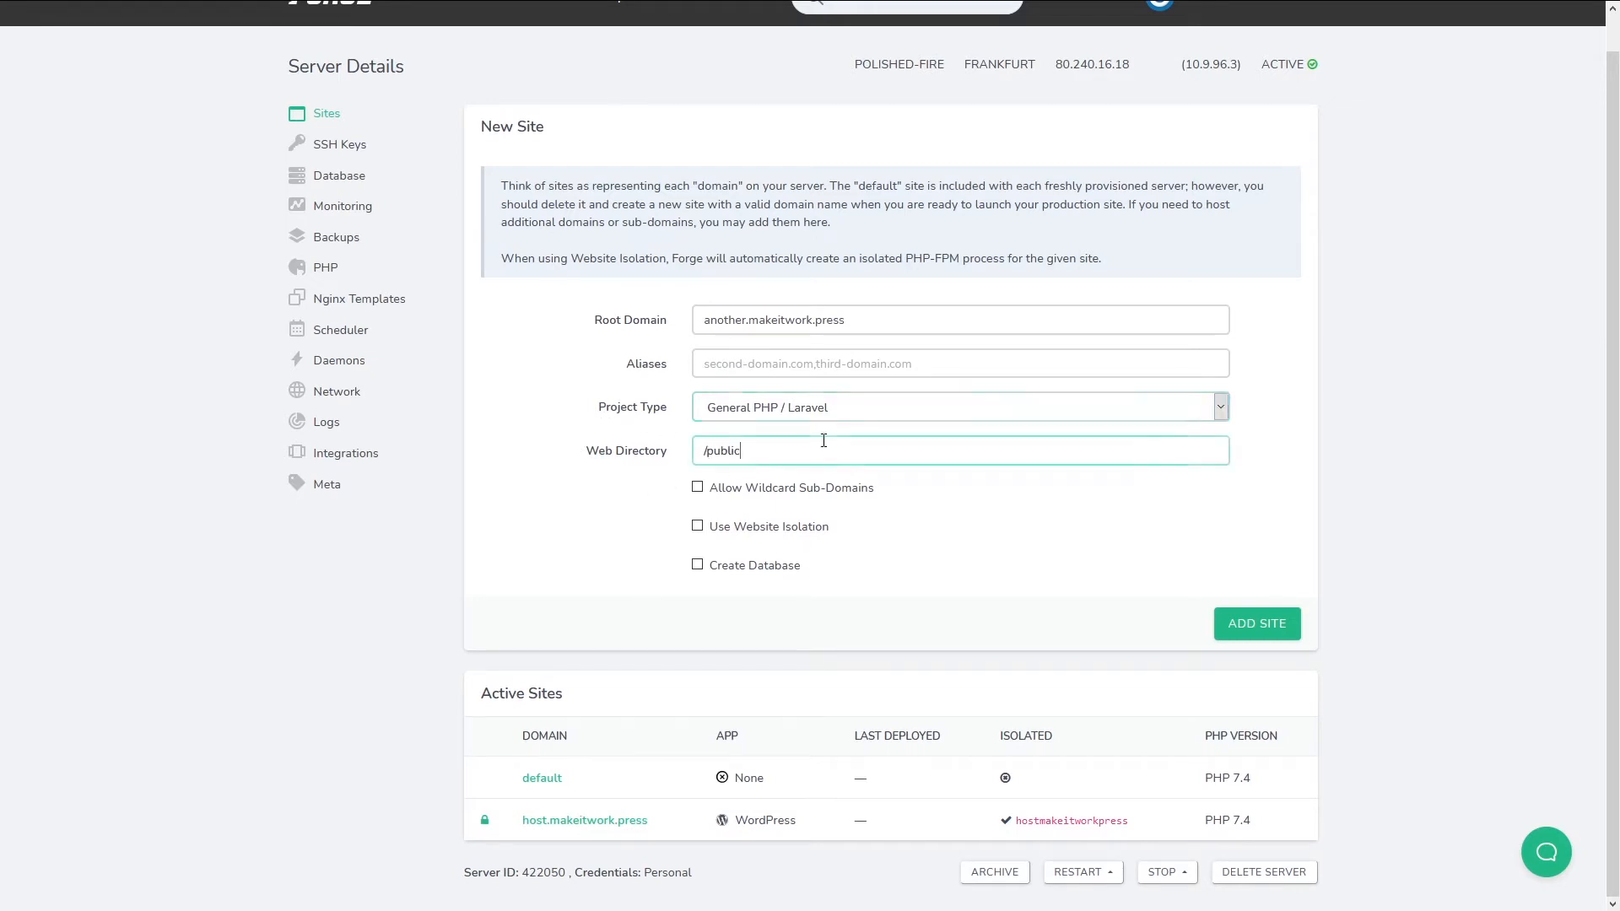
# Enable website isolation with a database named after the isolation user, anothermakeitworkpress, and add the site.
pyautogui.click(697, 528)
pyautogui.scroll(-1, 553, 552)
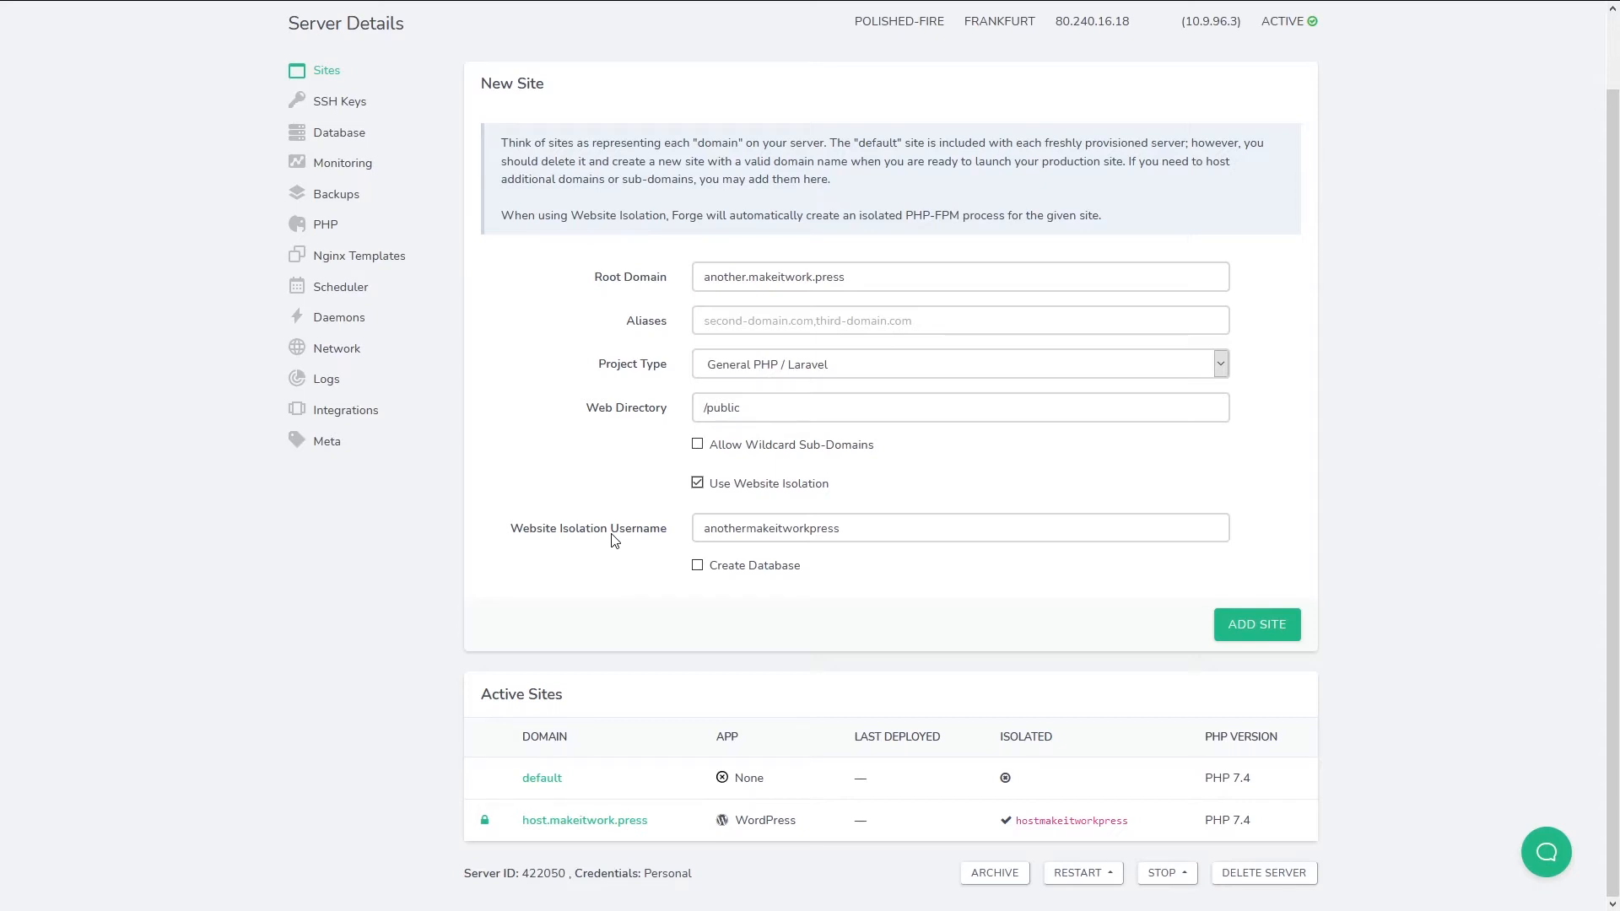
pyautogui.click(697, 566)
pyautogui.scroll(-1, 817, 515)
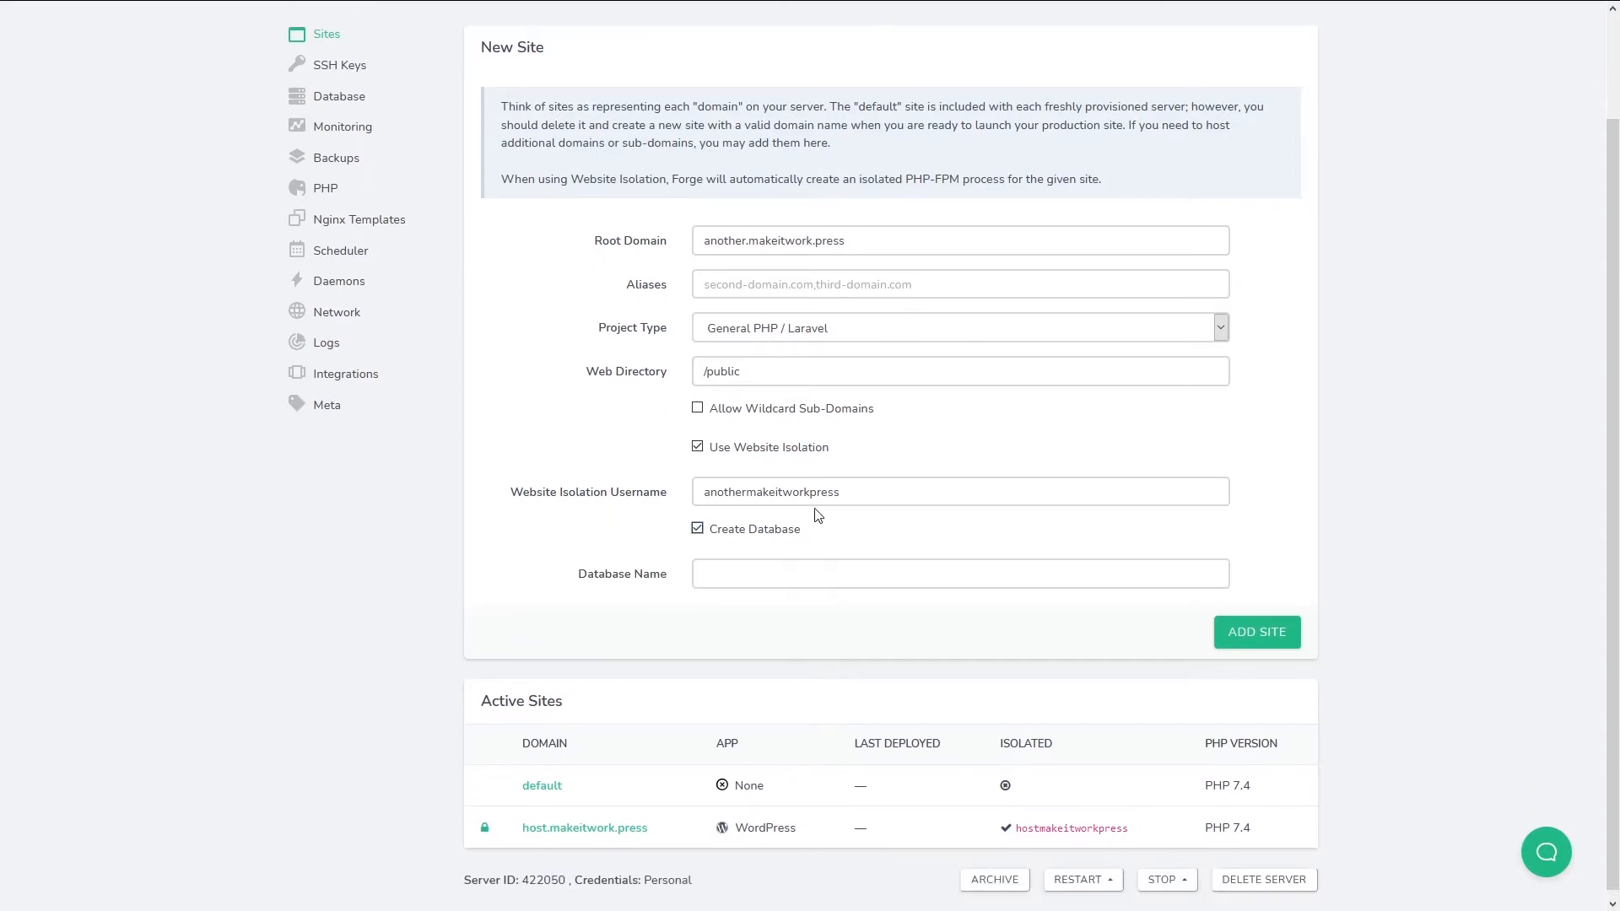
pyautogui.moveTo(851, 488); pyautogui.dragTo(641, 510)
pyautogui.hotkey('ctrl', 'c')
pyautogui.click(704, 574)
pyautogui.hotkey('ctrl', 'v')
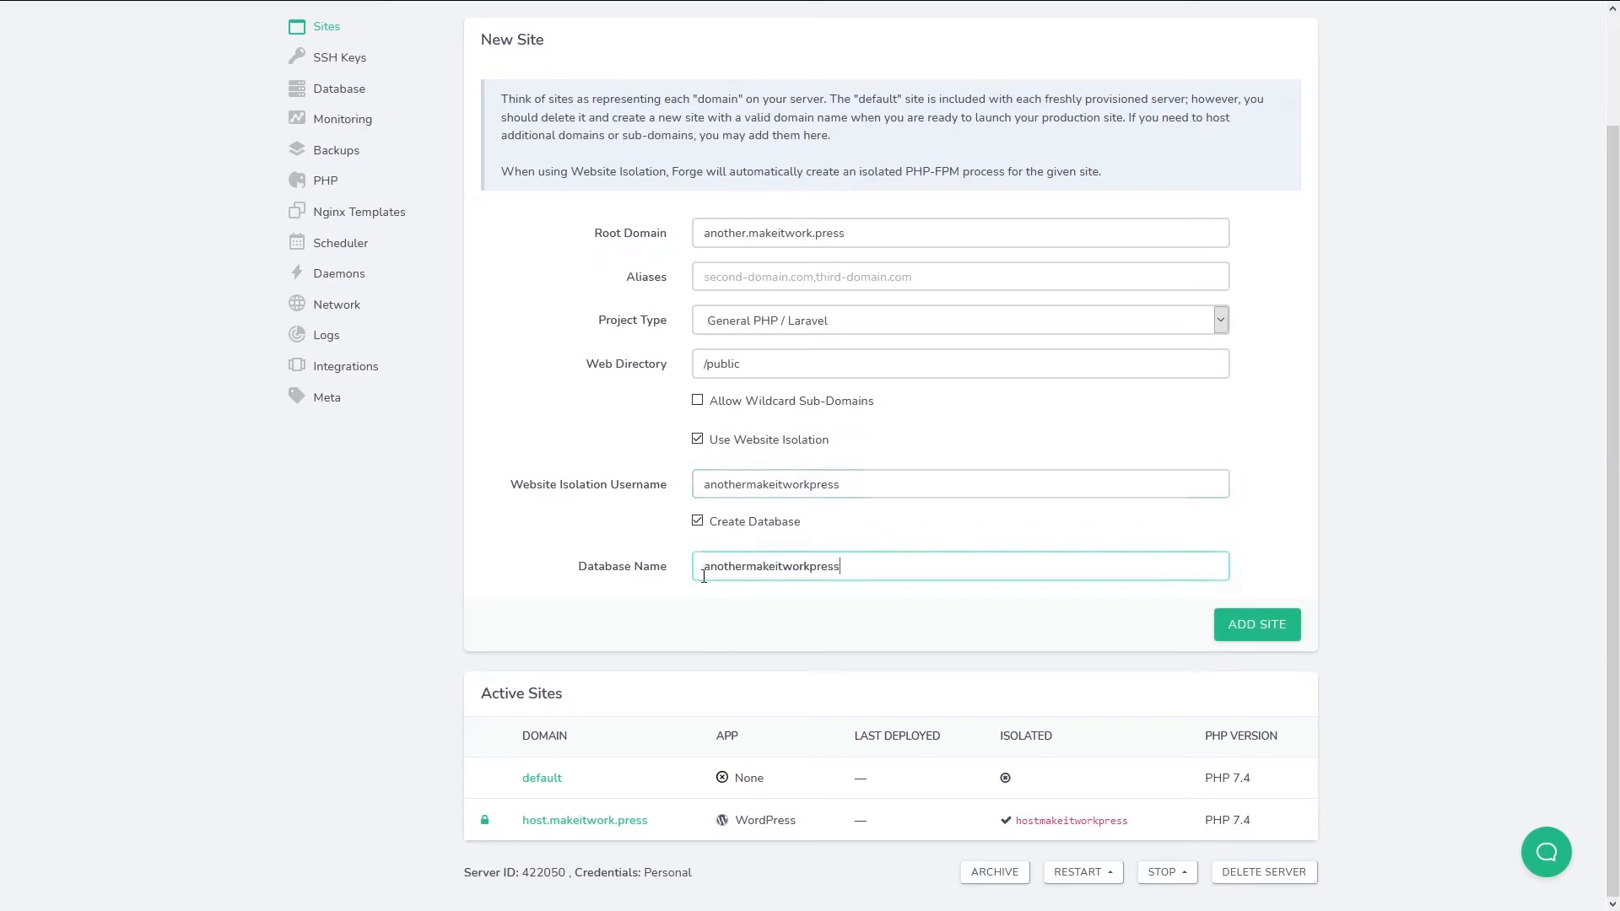
pyautogui.click(1264, 626)
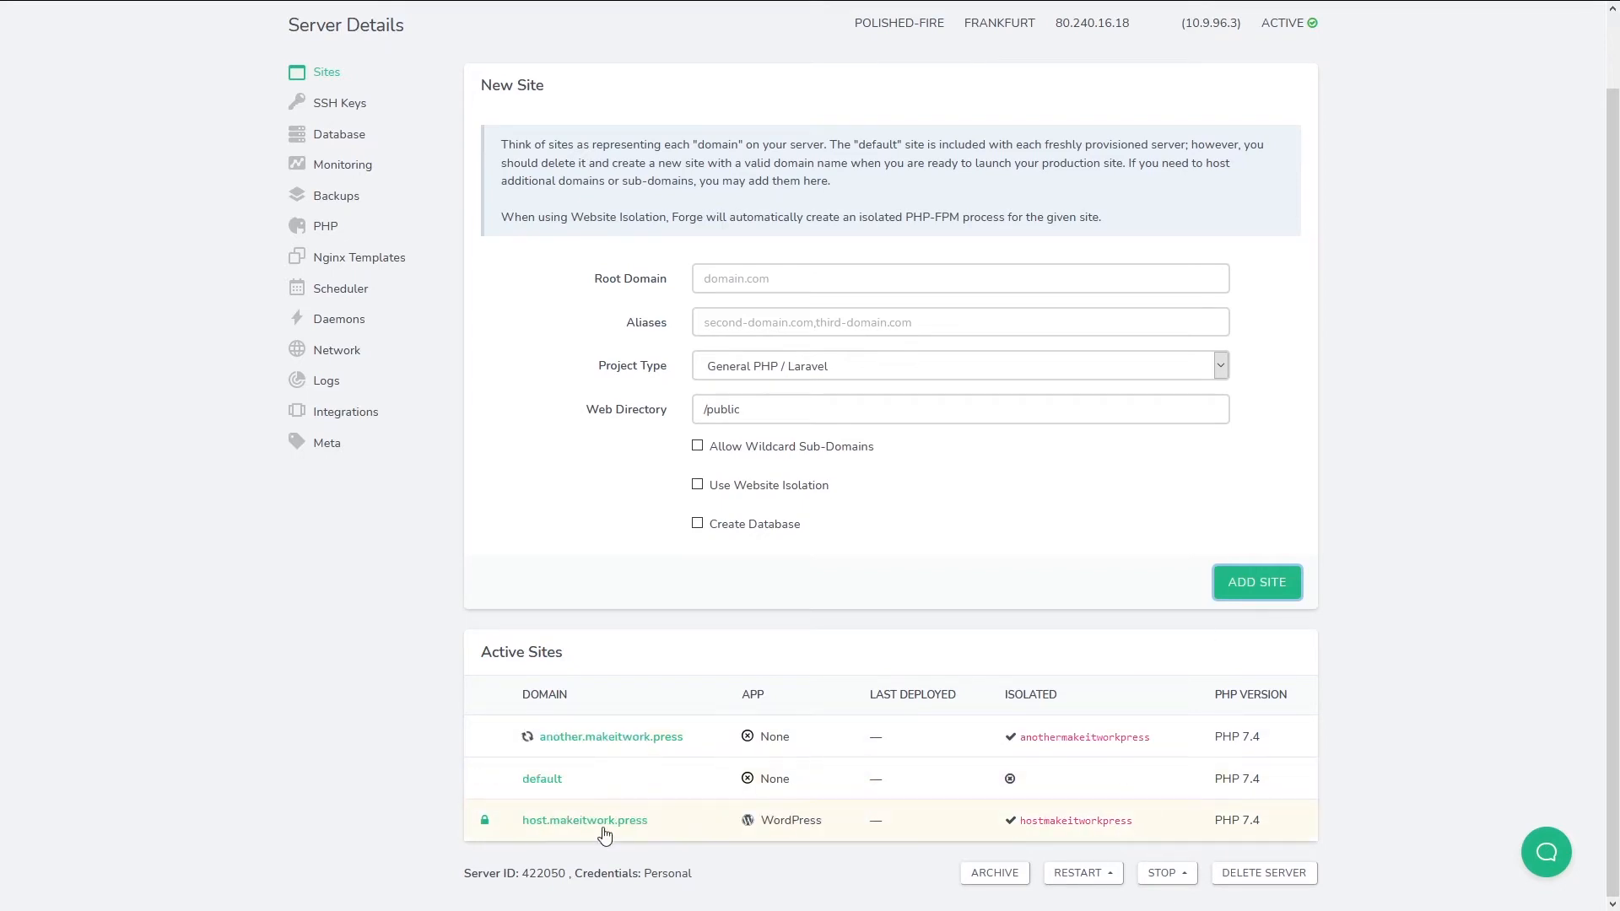
# Open polished-fire's SSH Keys settings, then its Database page listing anothermakeitworkpress.
pyautogui.scroll(1, 802, 738)
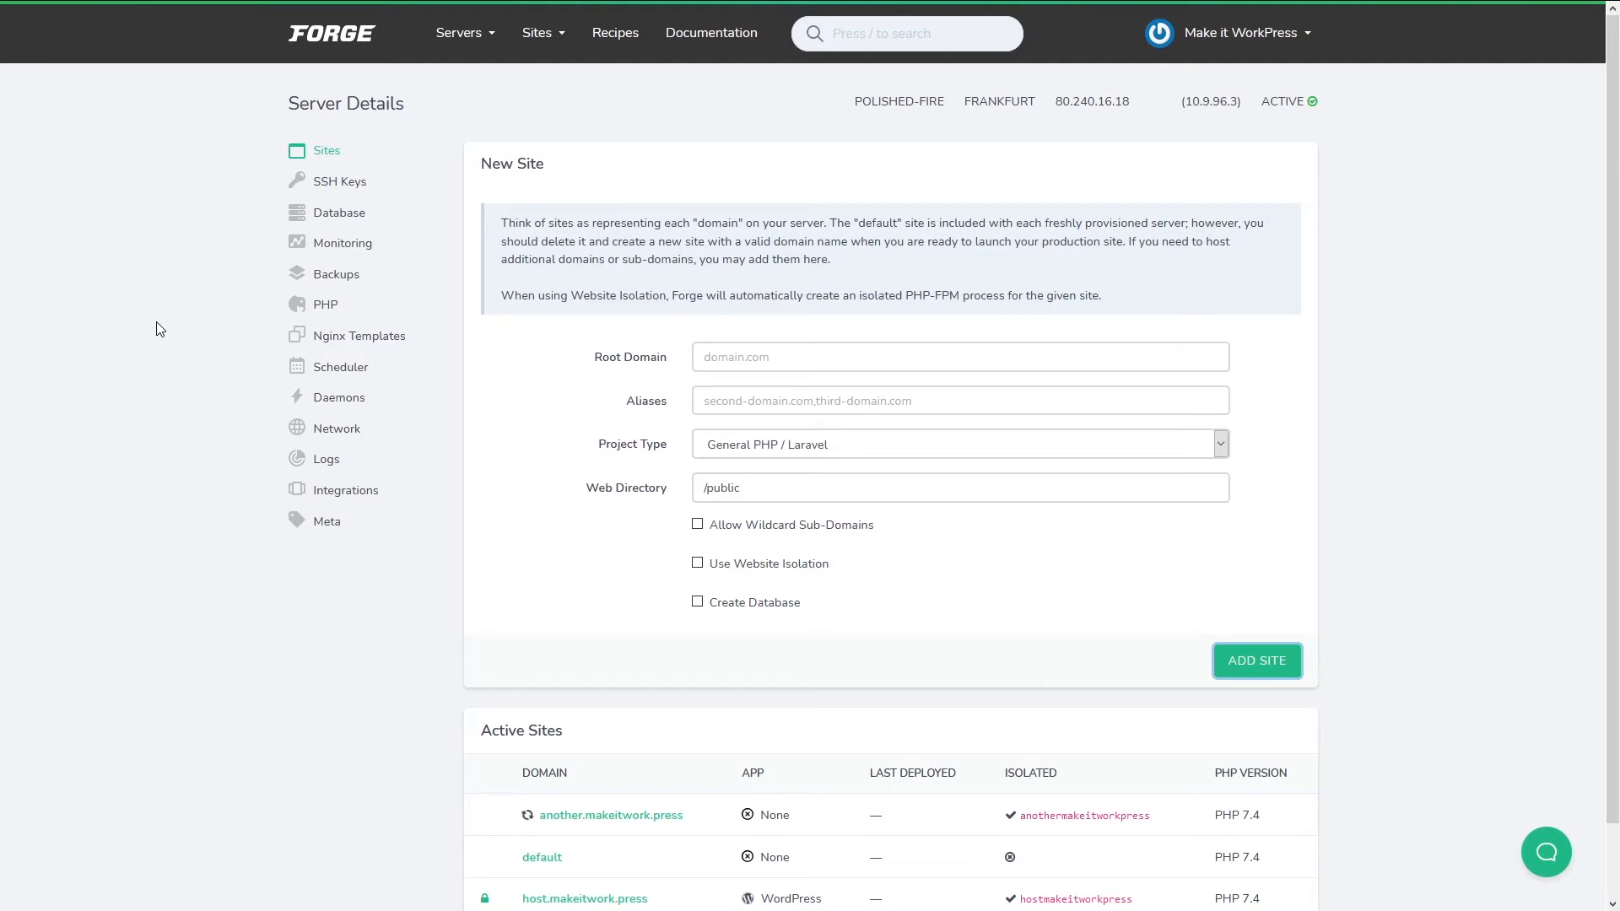
pyautogui.click(310, 187)
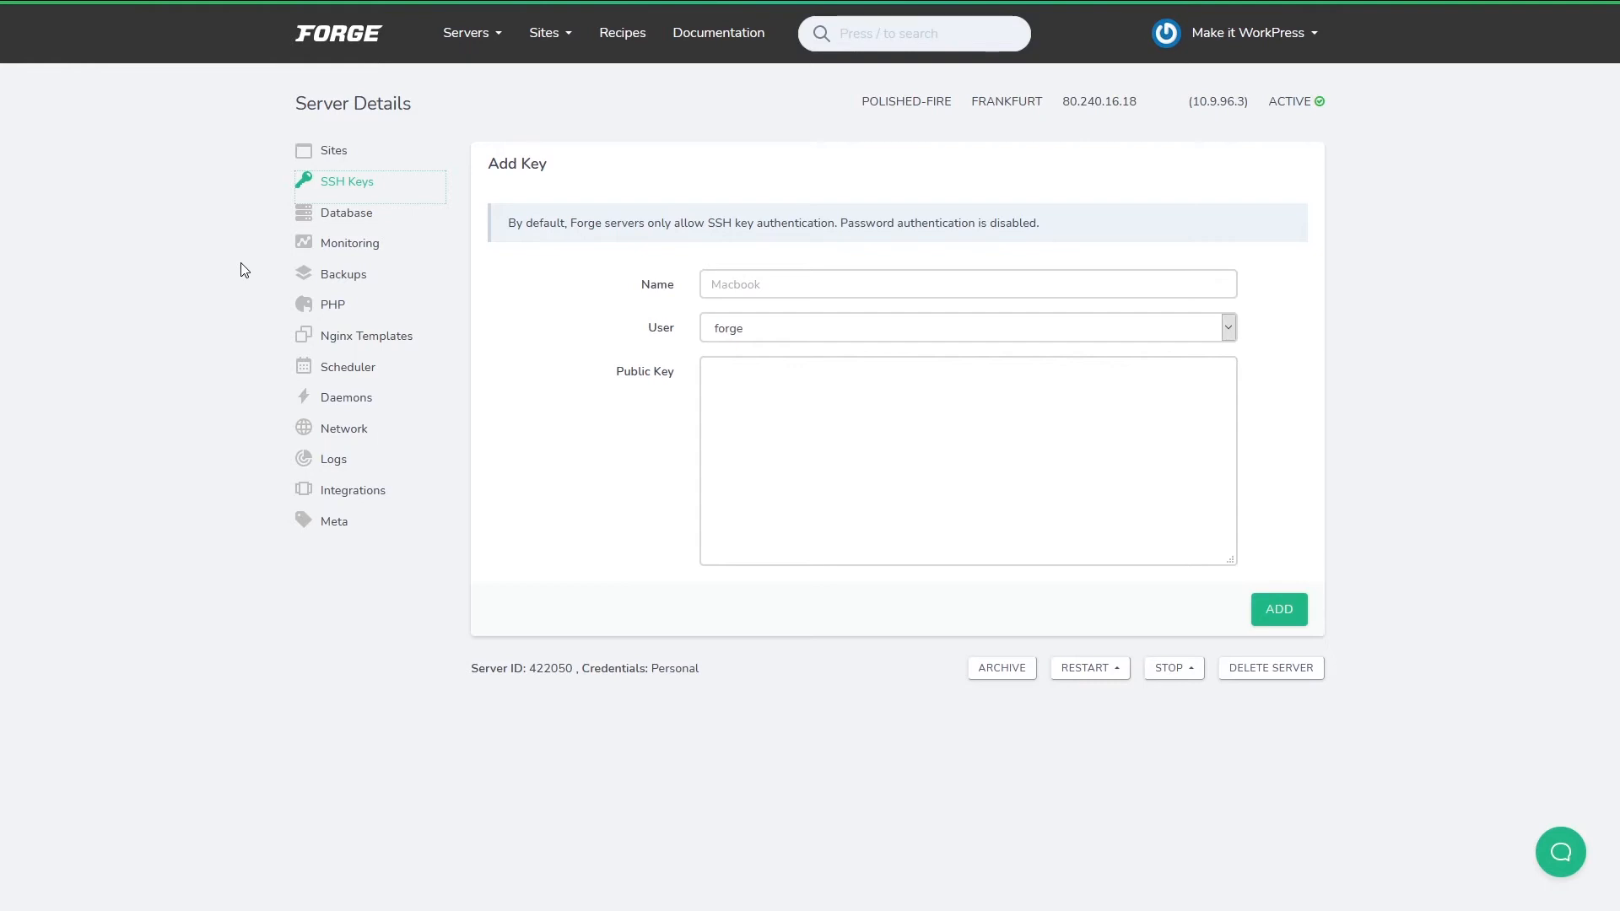
pyautogui.click(350, 215)
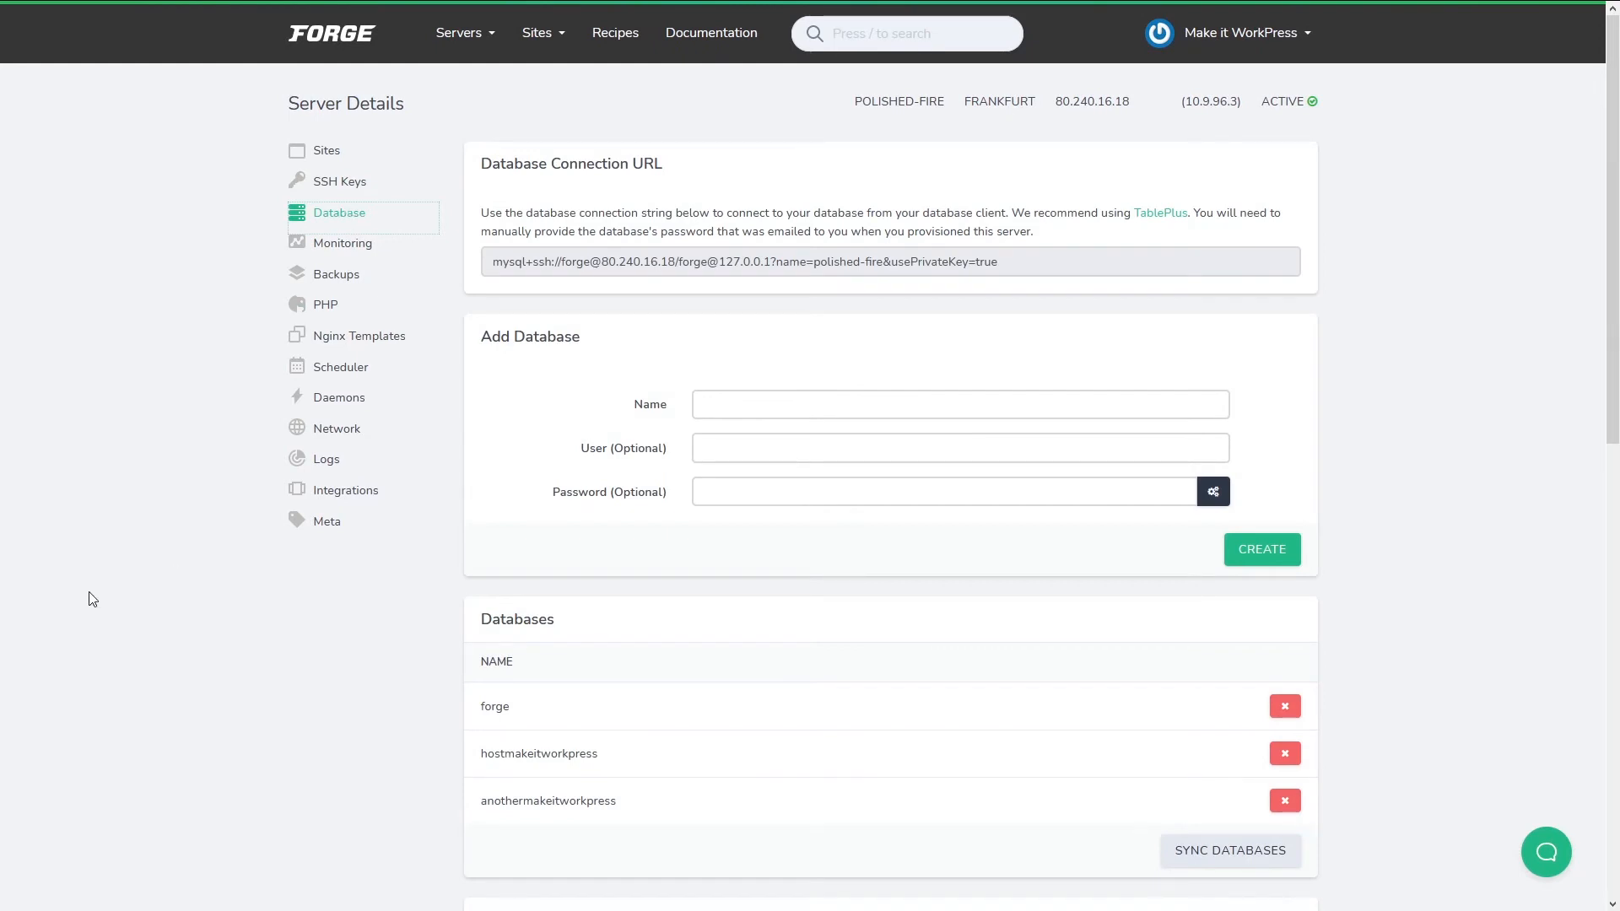
pyautogui.scroll(-1, 143, 605)
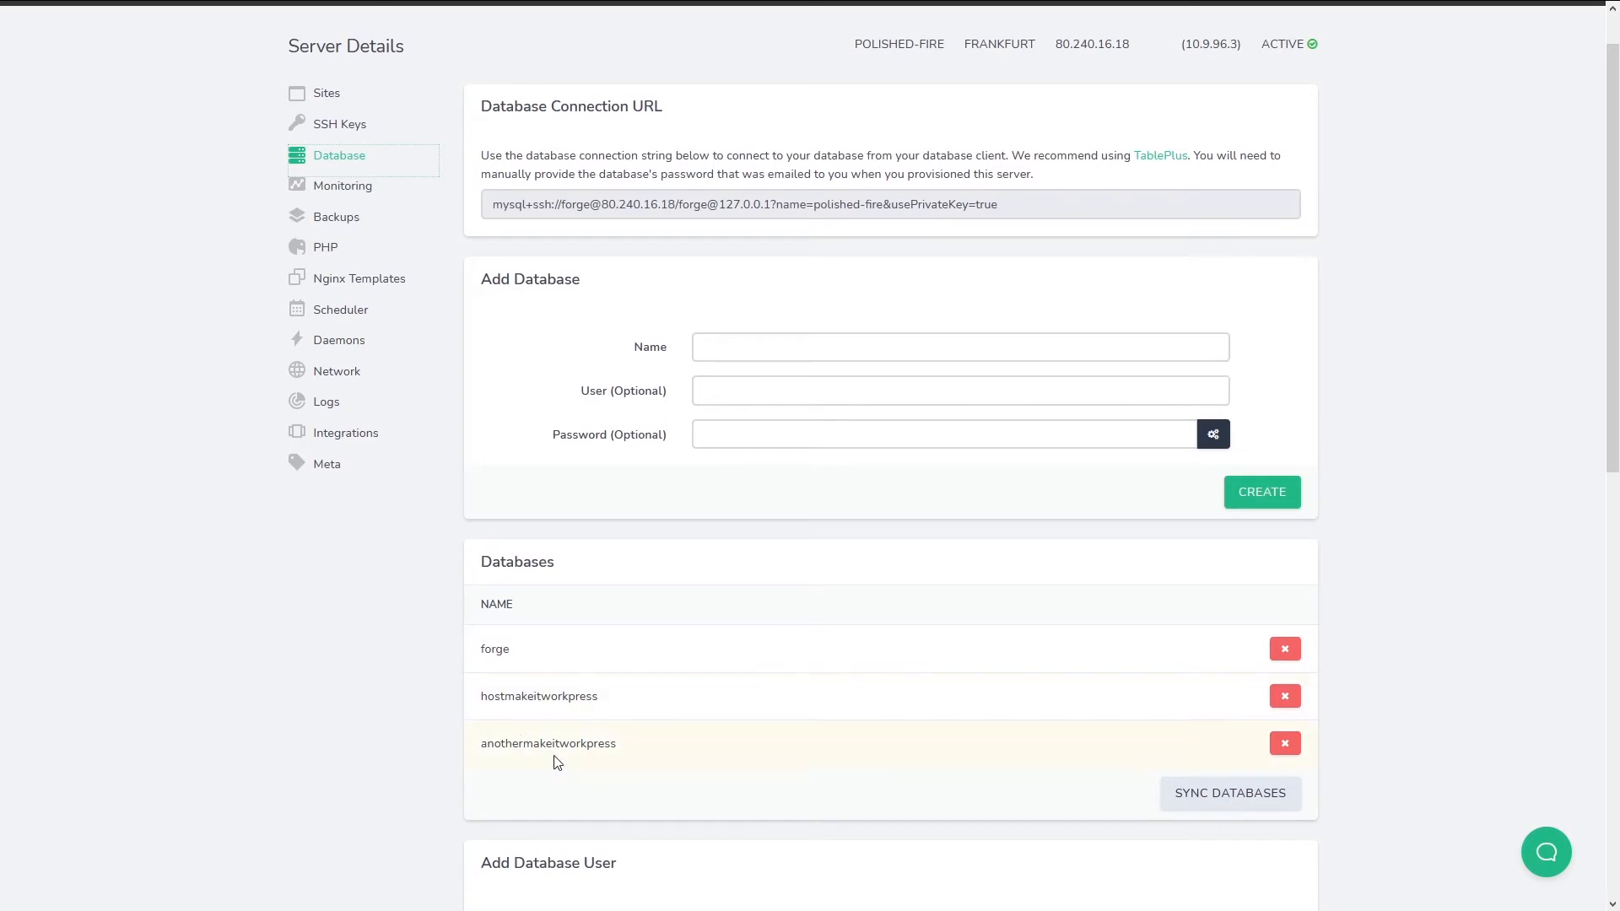
pyautogui.scroll(-3, 348, 690)
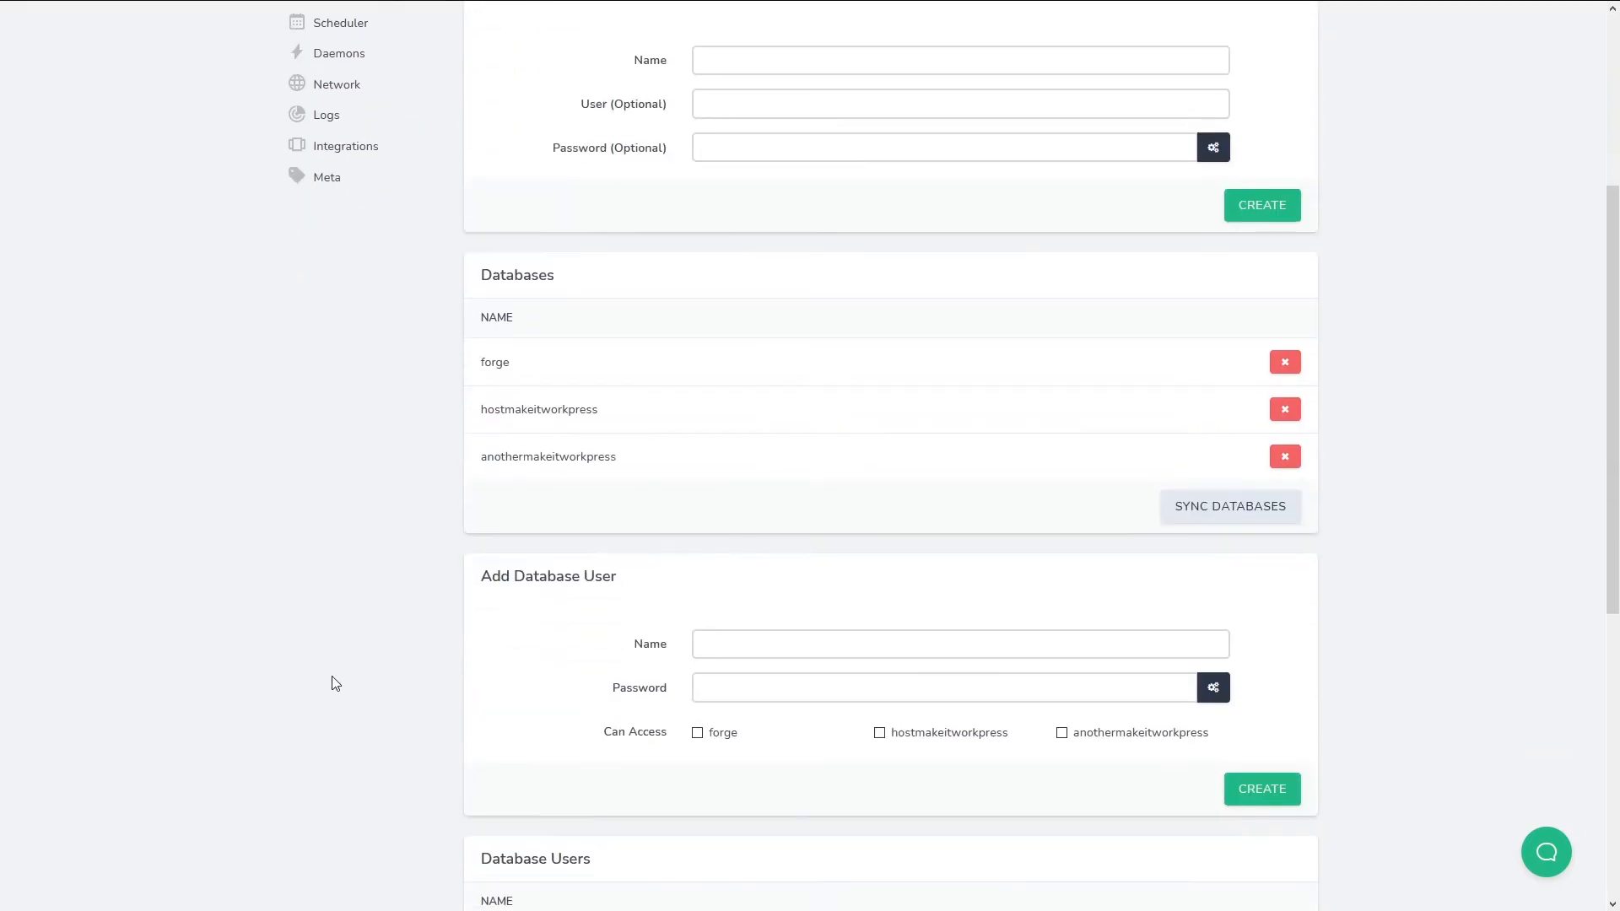
pyautogui.scroll(-4, 499, 596)
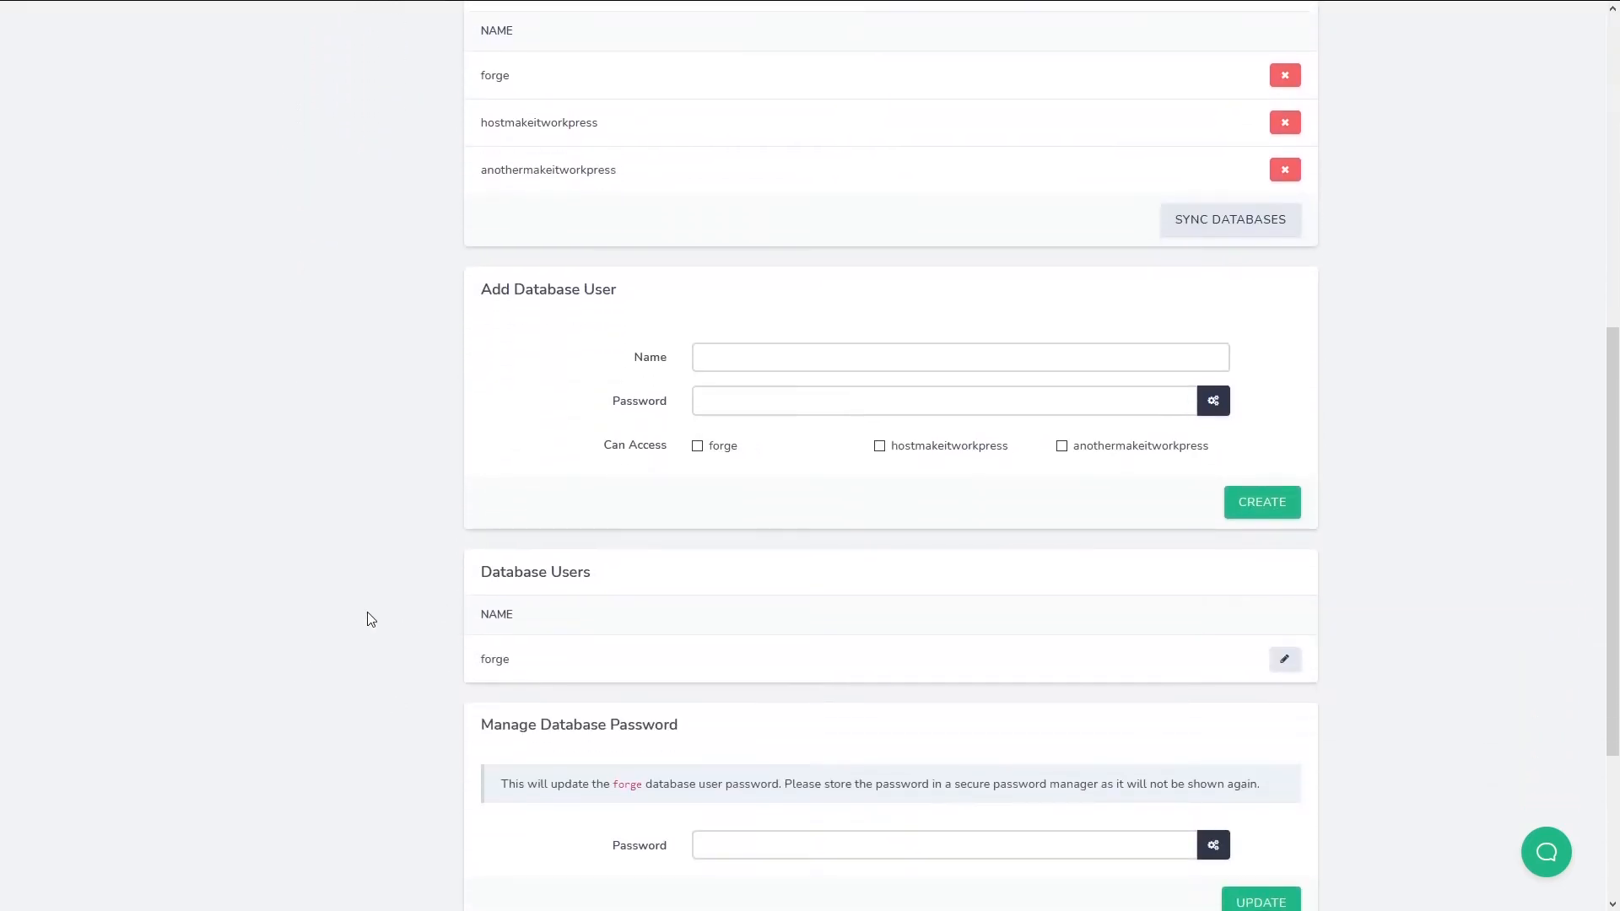
pyautogui.scroll(-3, 365, 603)
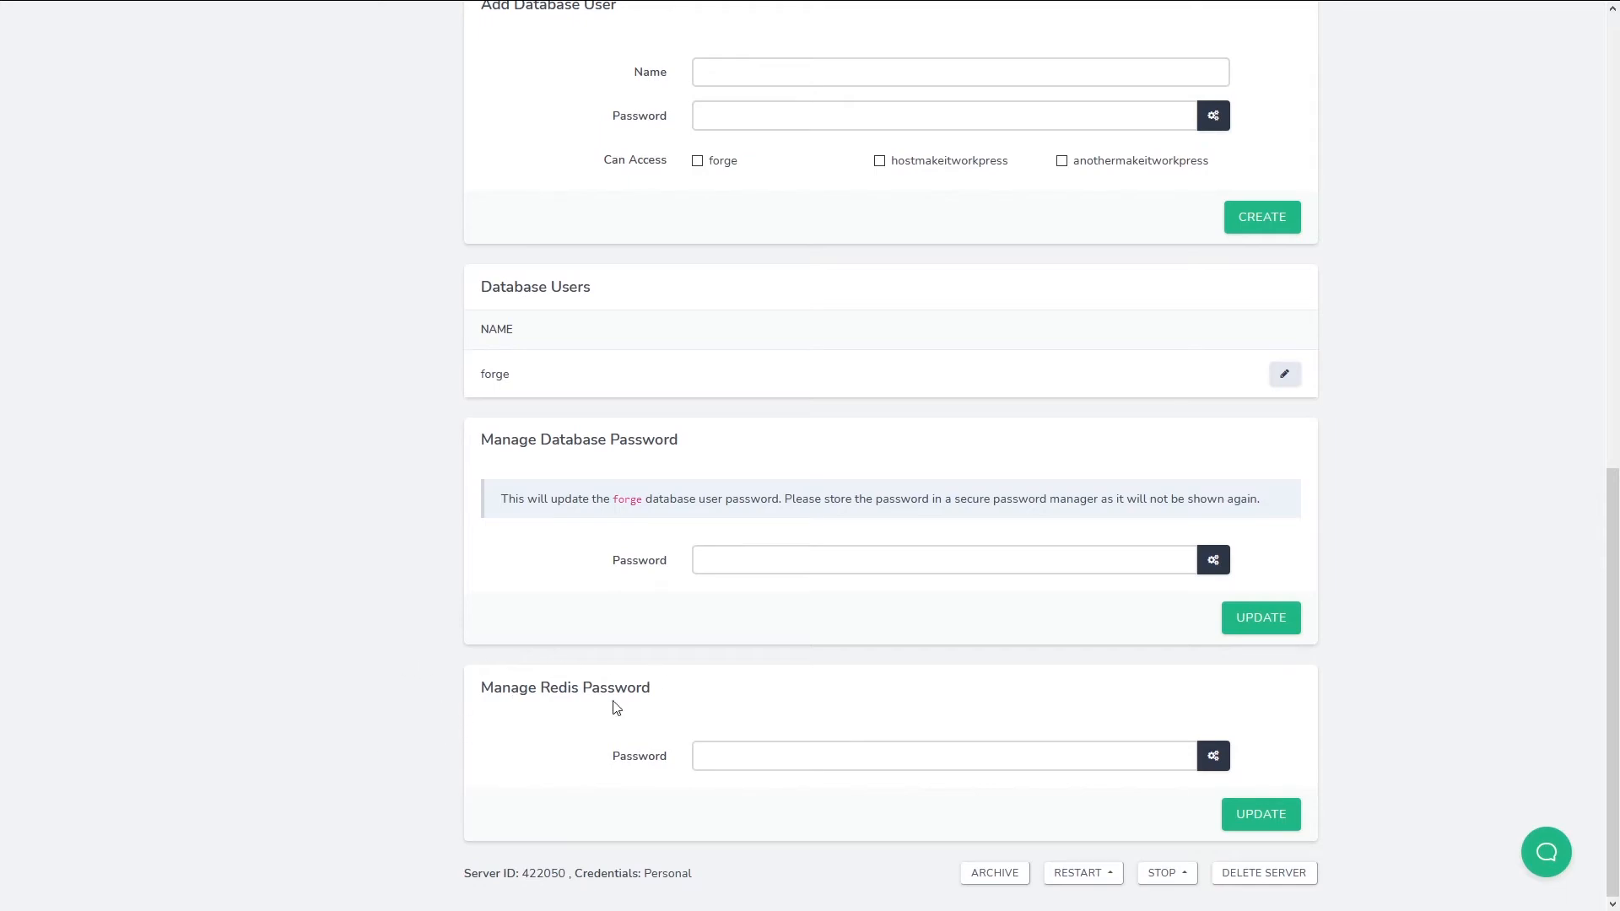
pyautogui.scroll(5, 388, 734)
pyautogui.scroll(5, 388, 732)
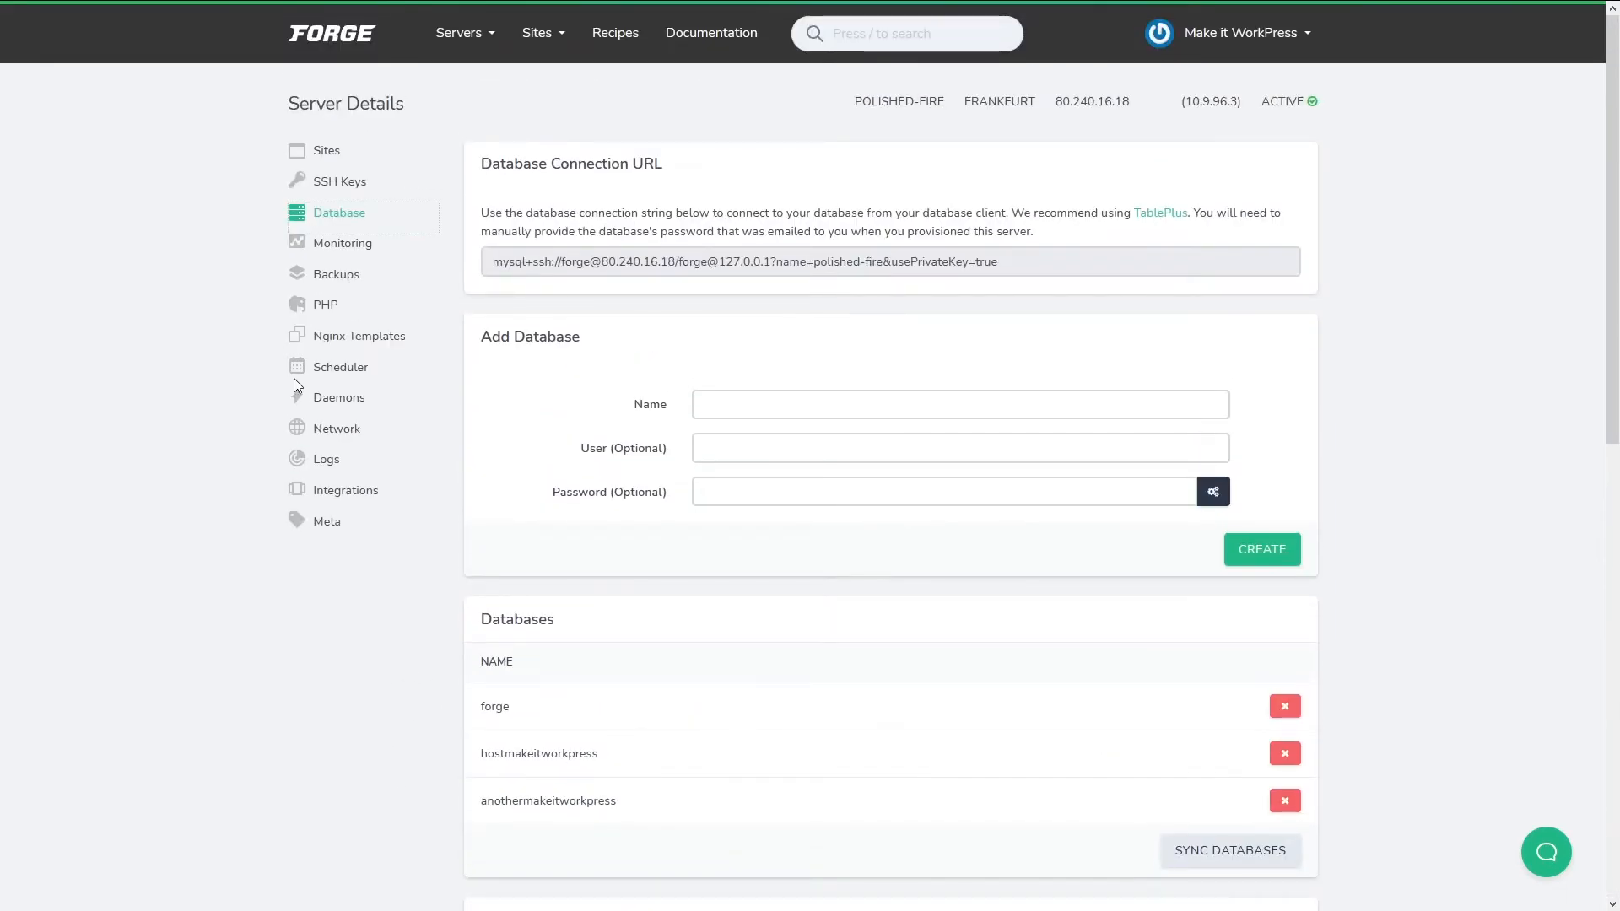
# Add a Used Disk Space ≥ 95% monitor that notifies the hosting e-mail address.
pyautogui.click(336, 246)
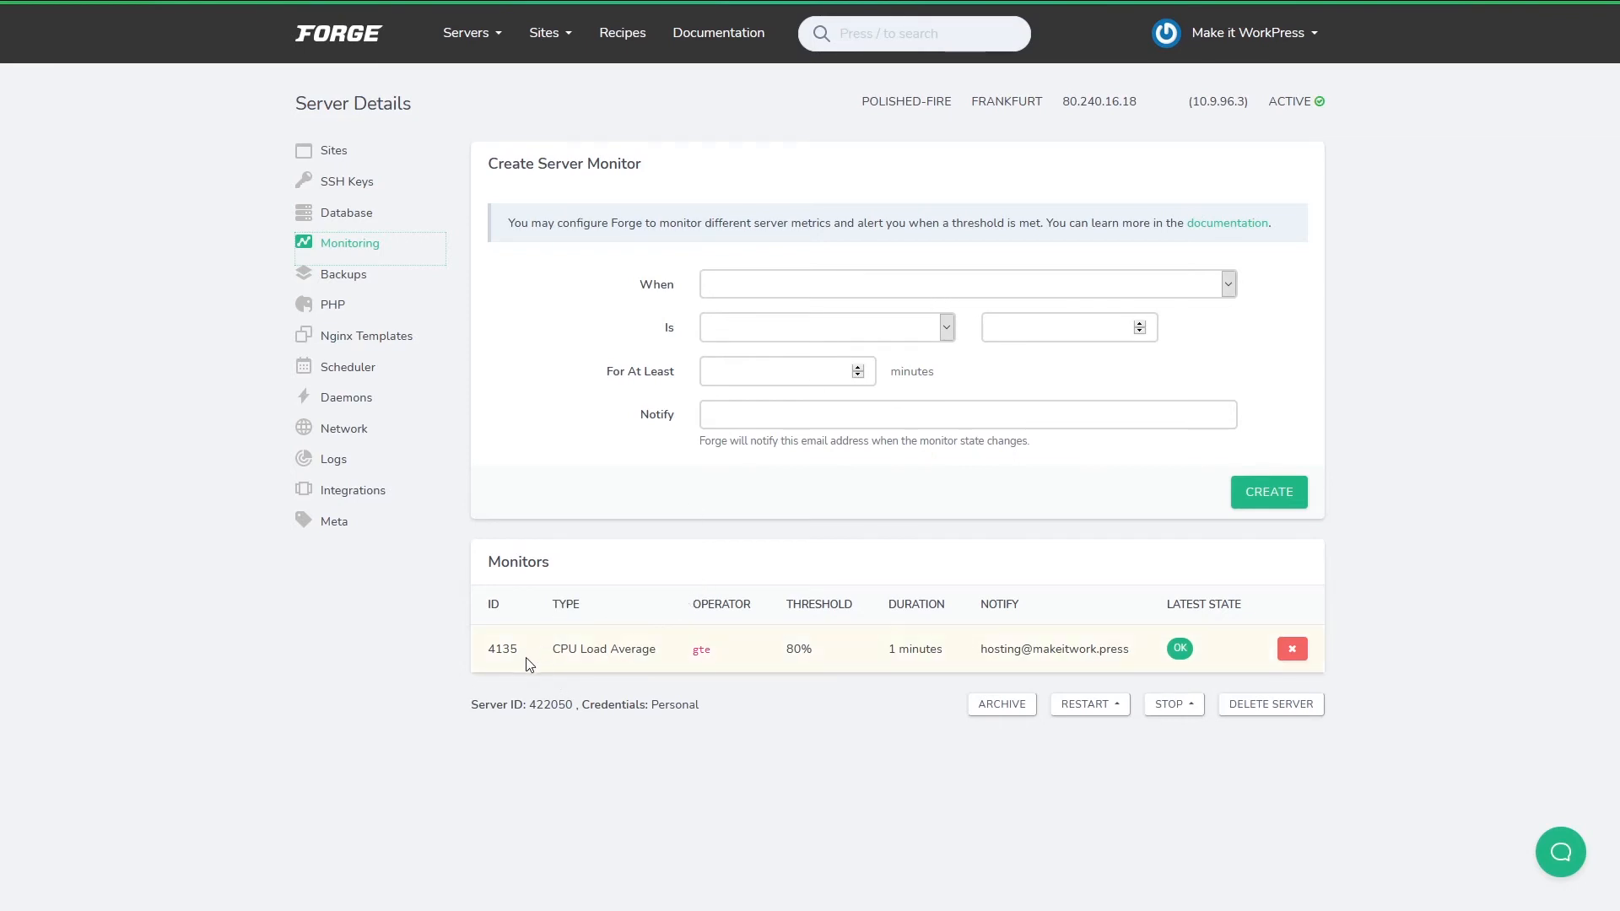
pyautogui.click(848, 279)
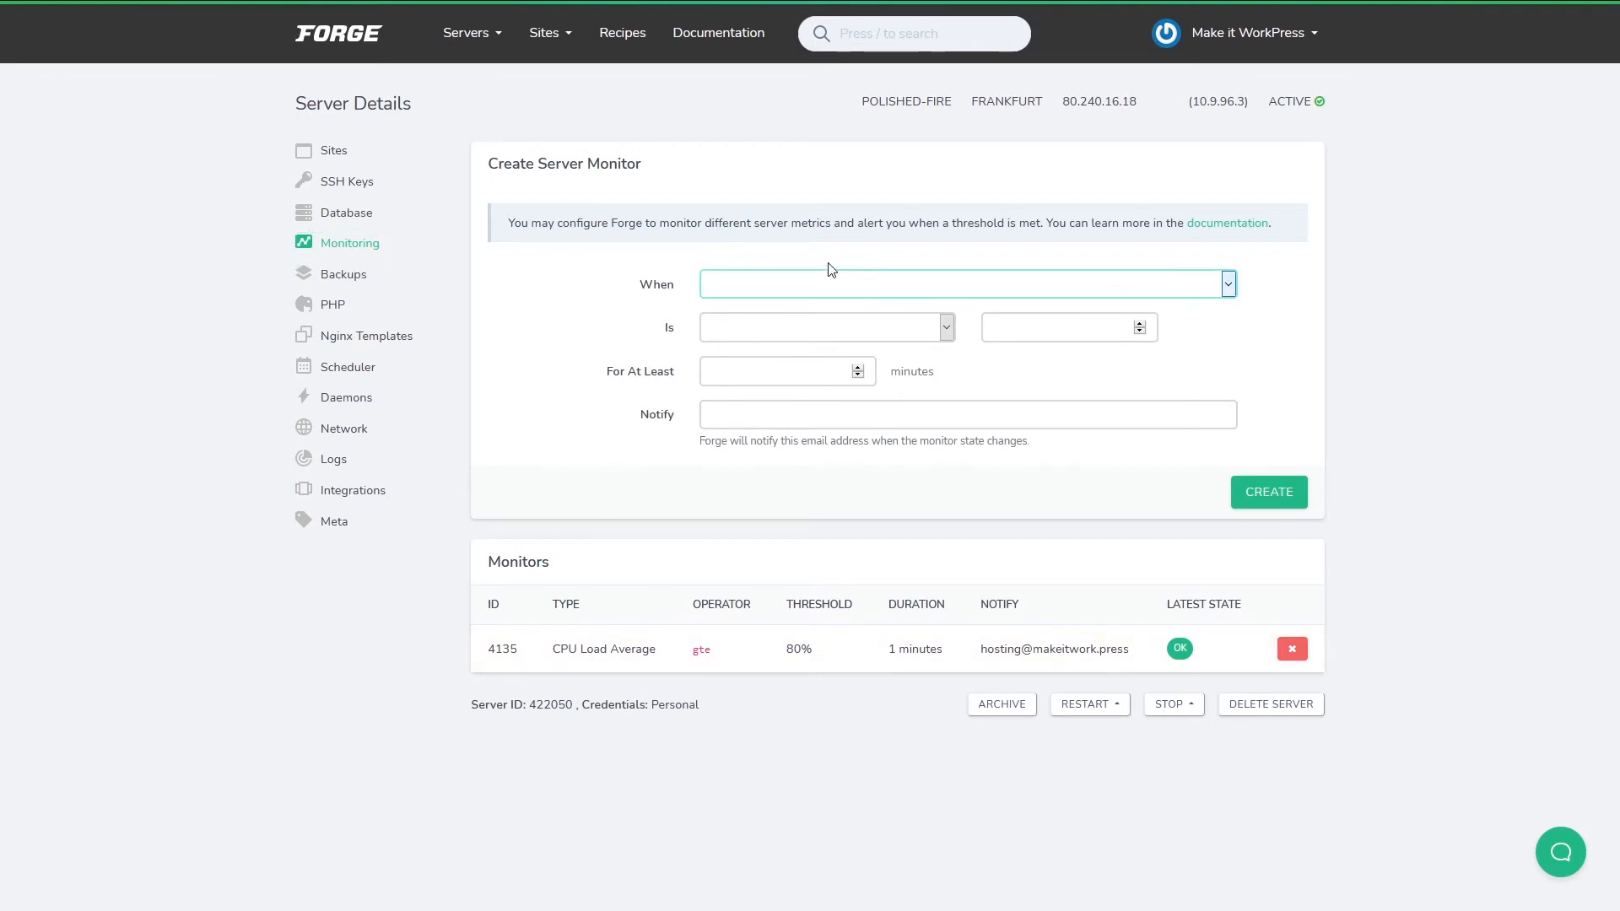
pyautogui.click(791, 341)
pyautogui.click(861, 333)
pyautogui.click(834, 363)
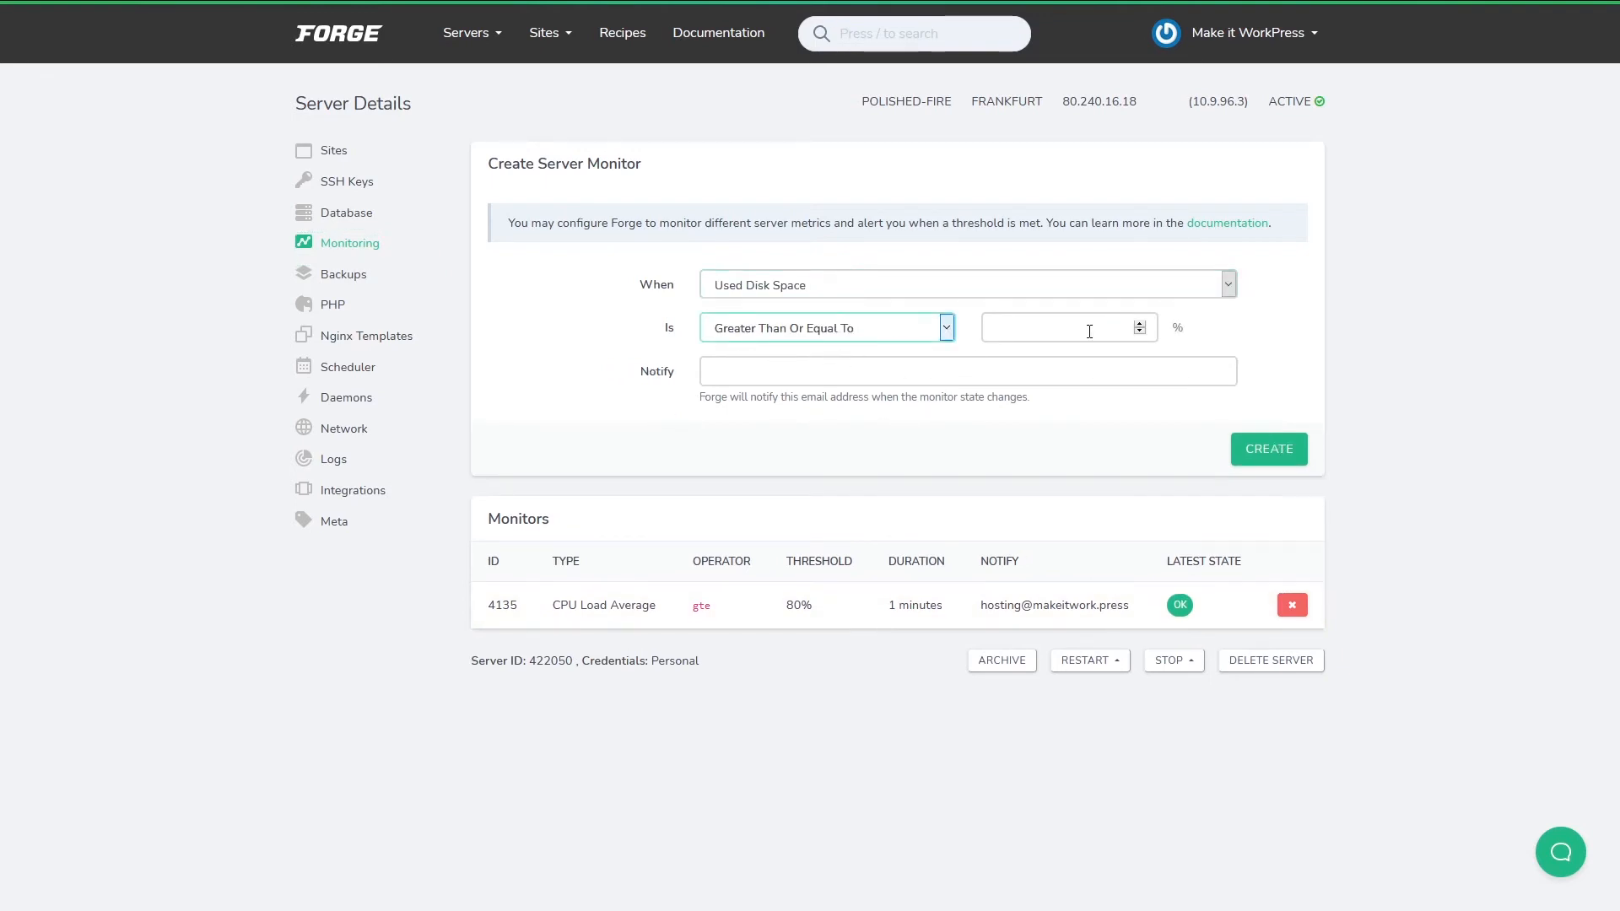
pyautogui.click(1070, 320)
pyautogui.write('95')
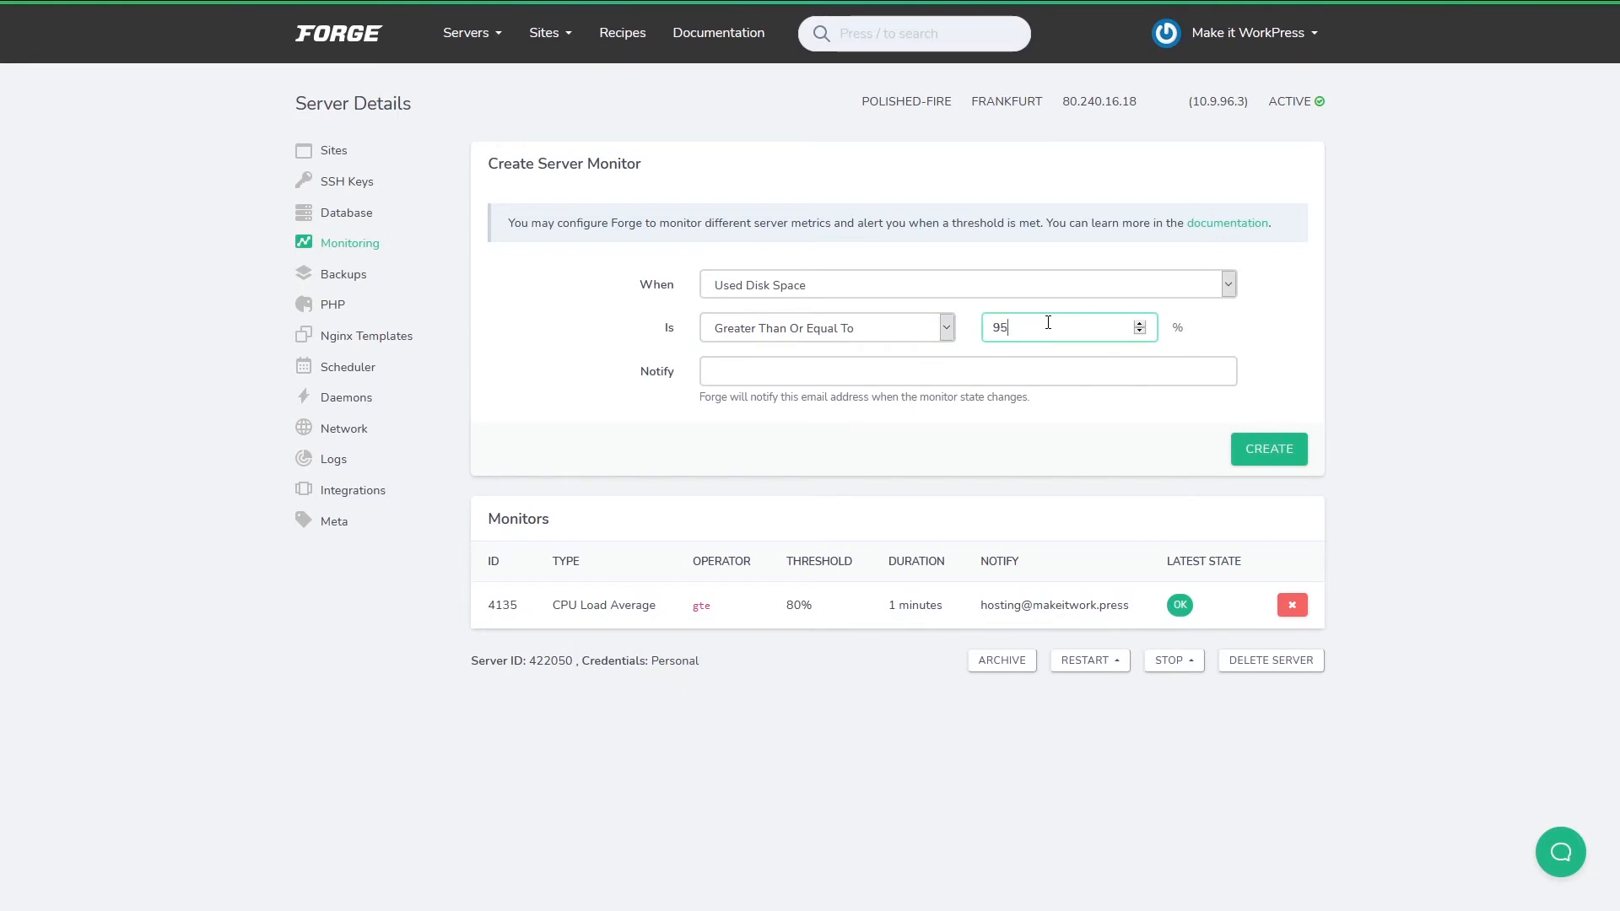
pyautogui.click(811, 382)
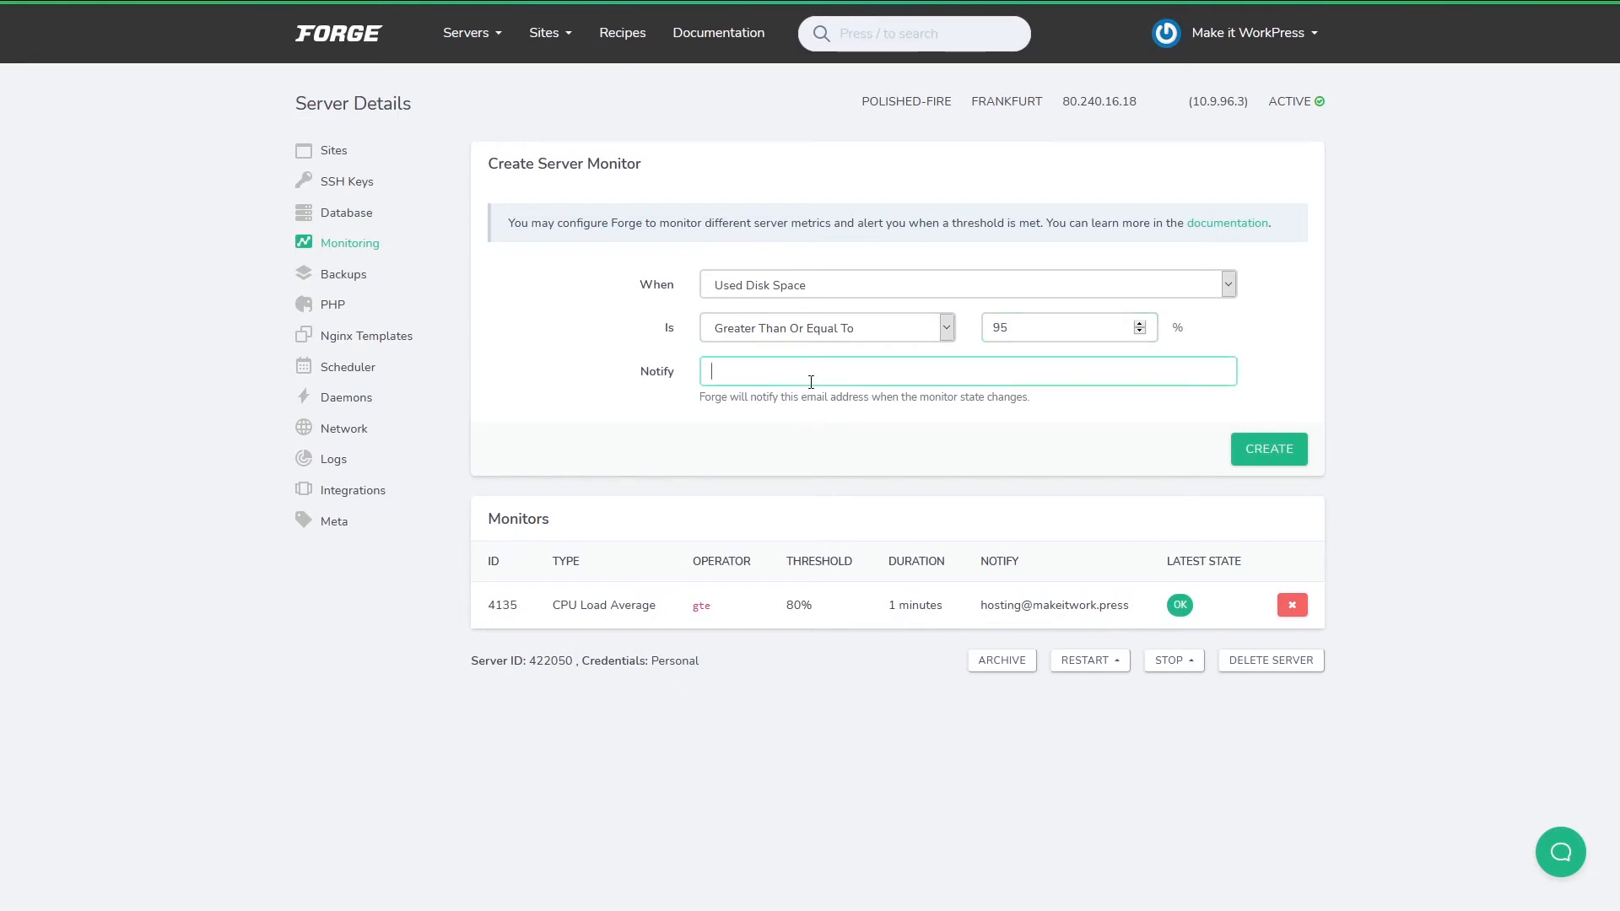
pyautogui.click(1281, 453)
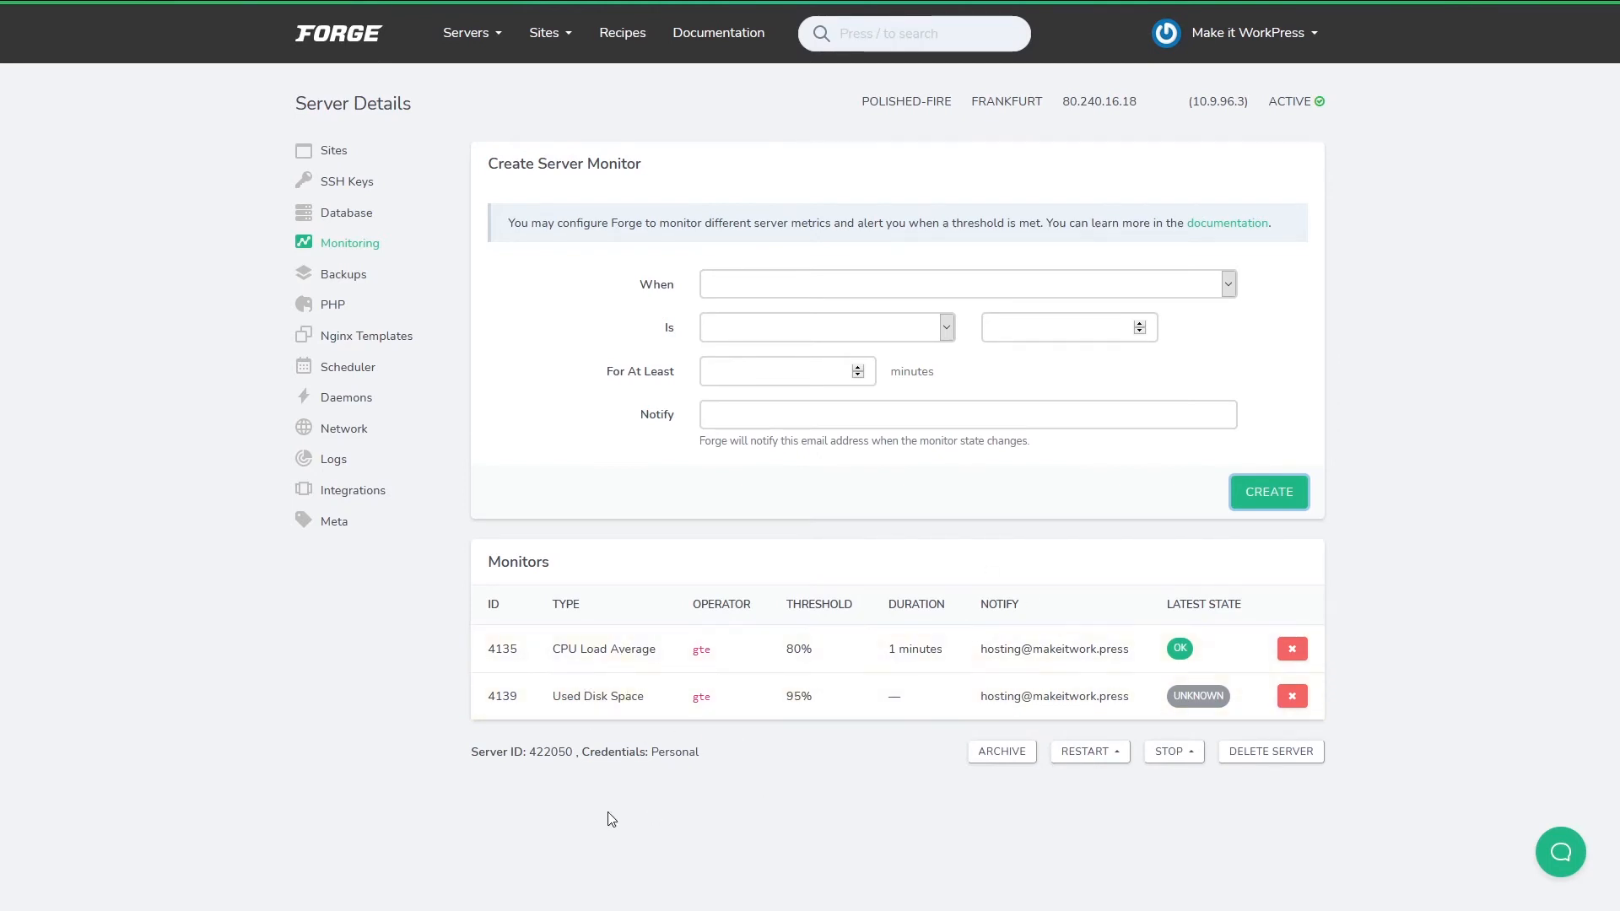
# Fill the new backup form with provider DigitalOcean Spaces, frequency Daily and time 05:30.
pyautogui.click(350, 282)
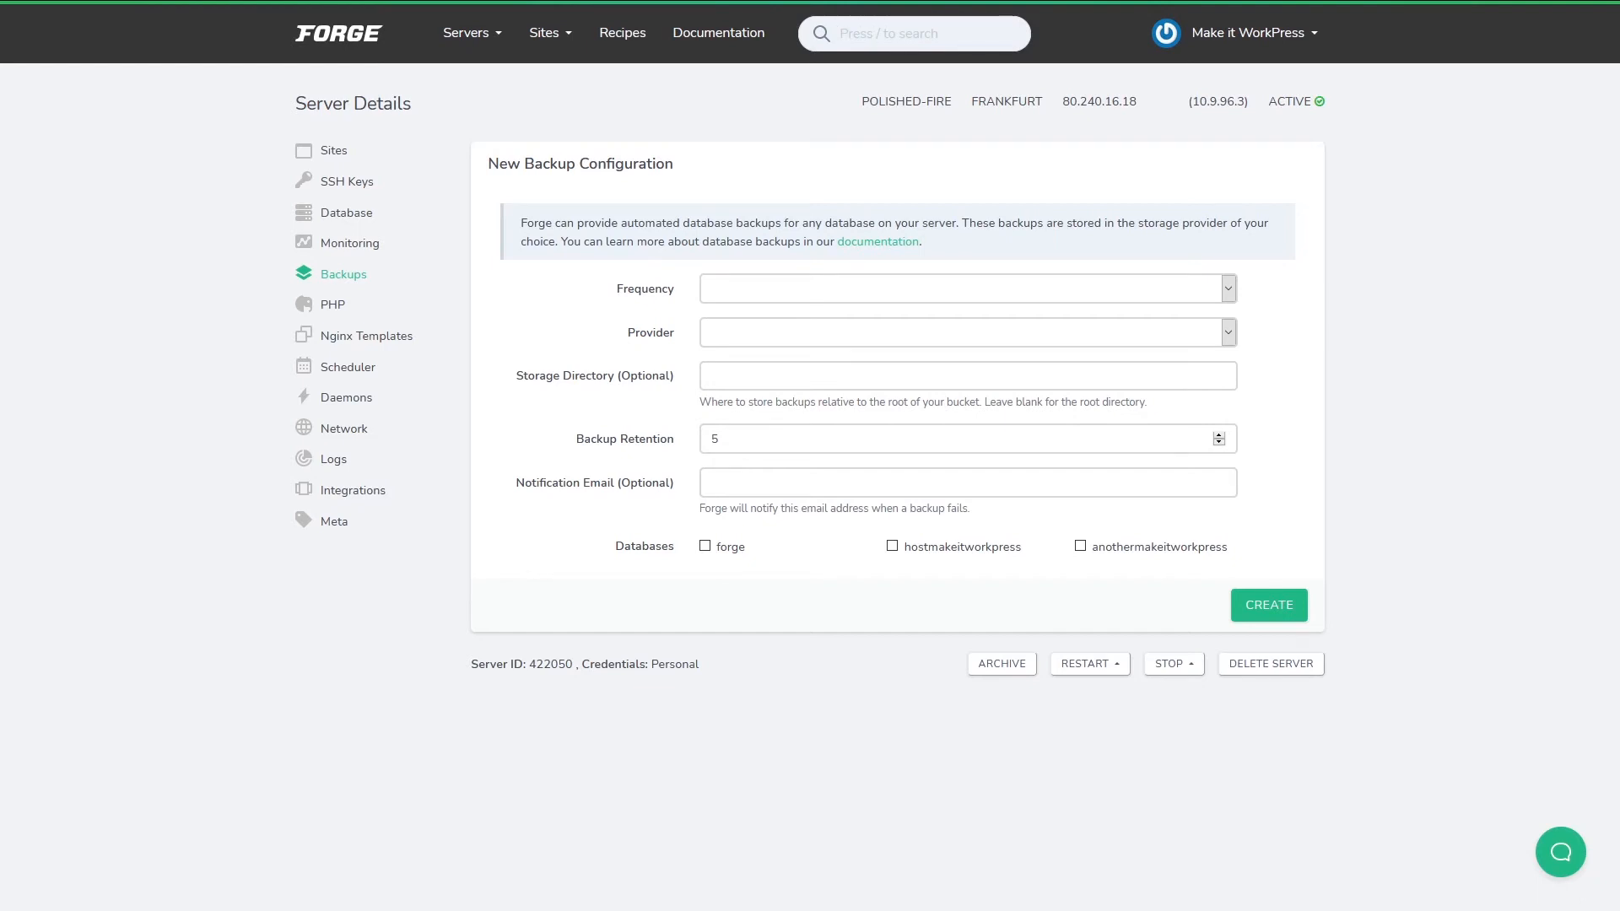
pyautogui.click(1226, 289)
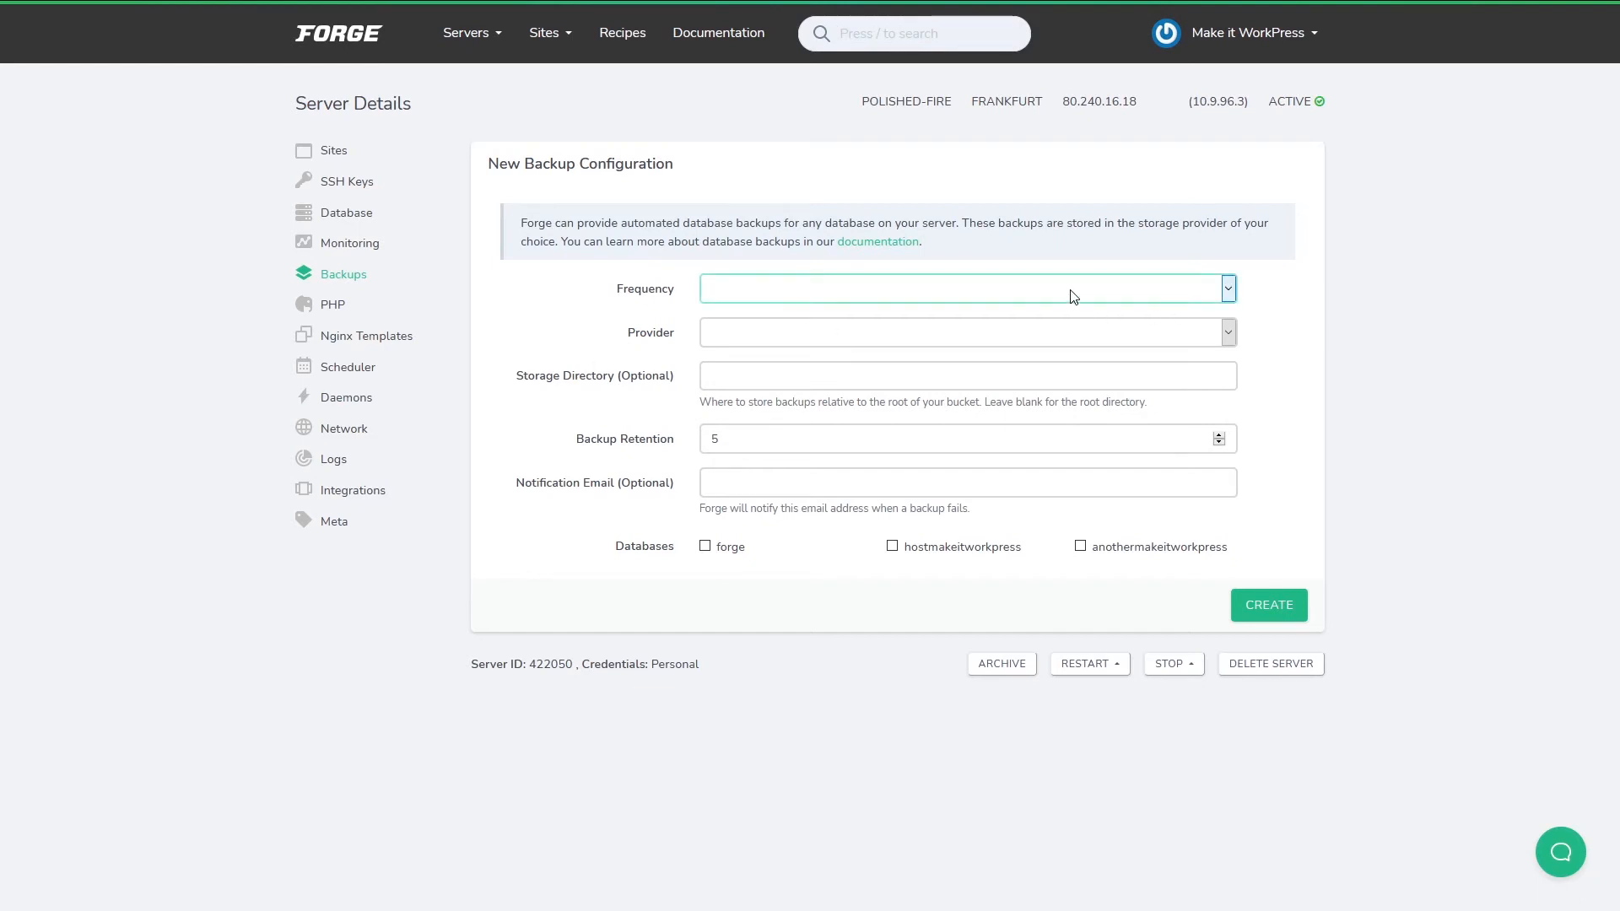
pyautogui.click(782, 335)
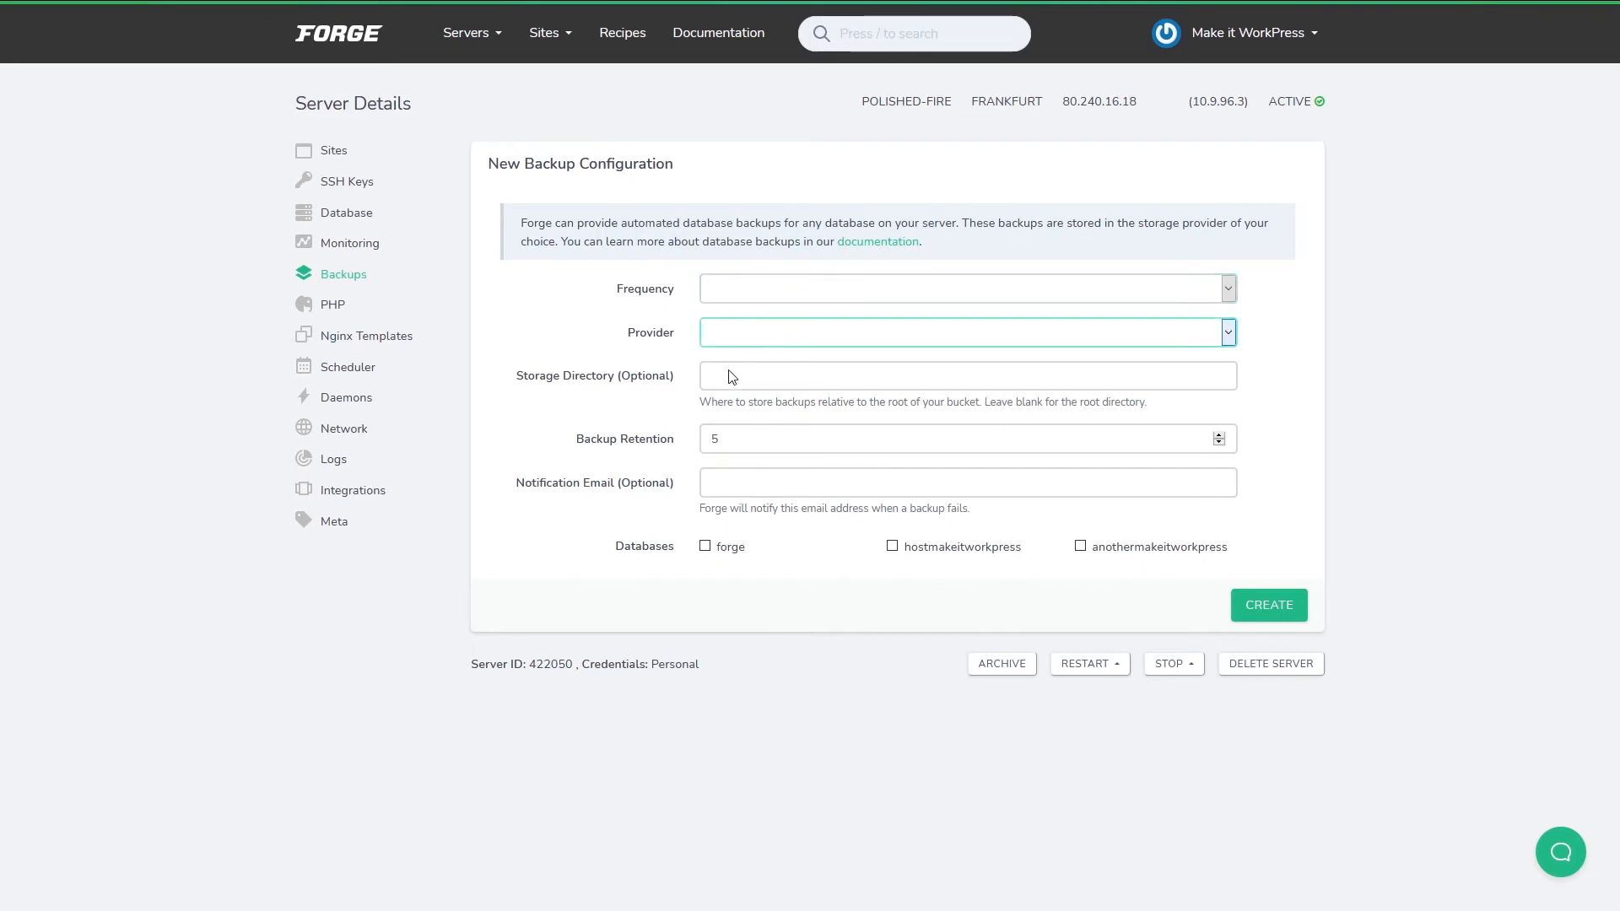
pyautogui.click(727, 375)
pyautogui.click(774, 301)
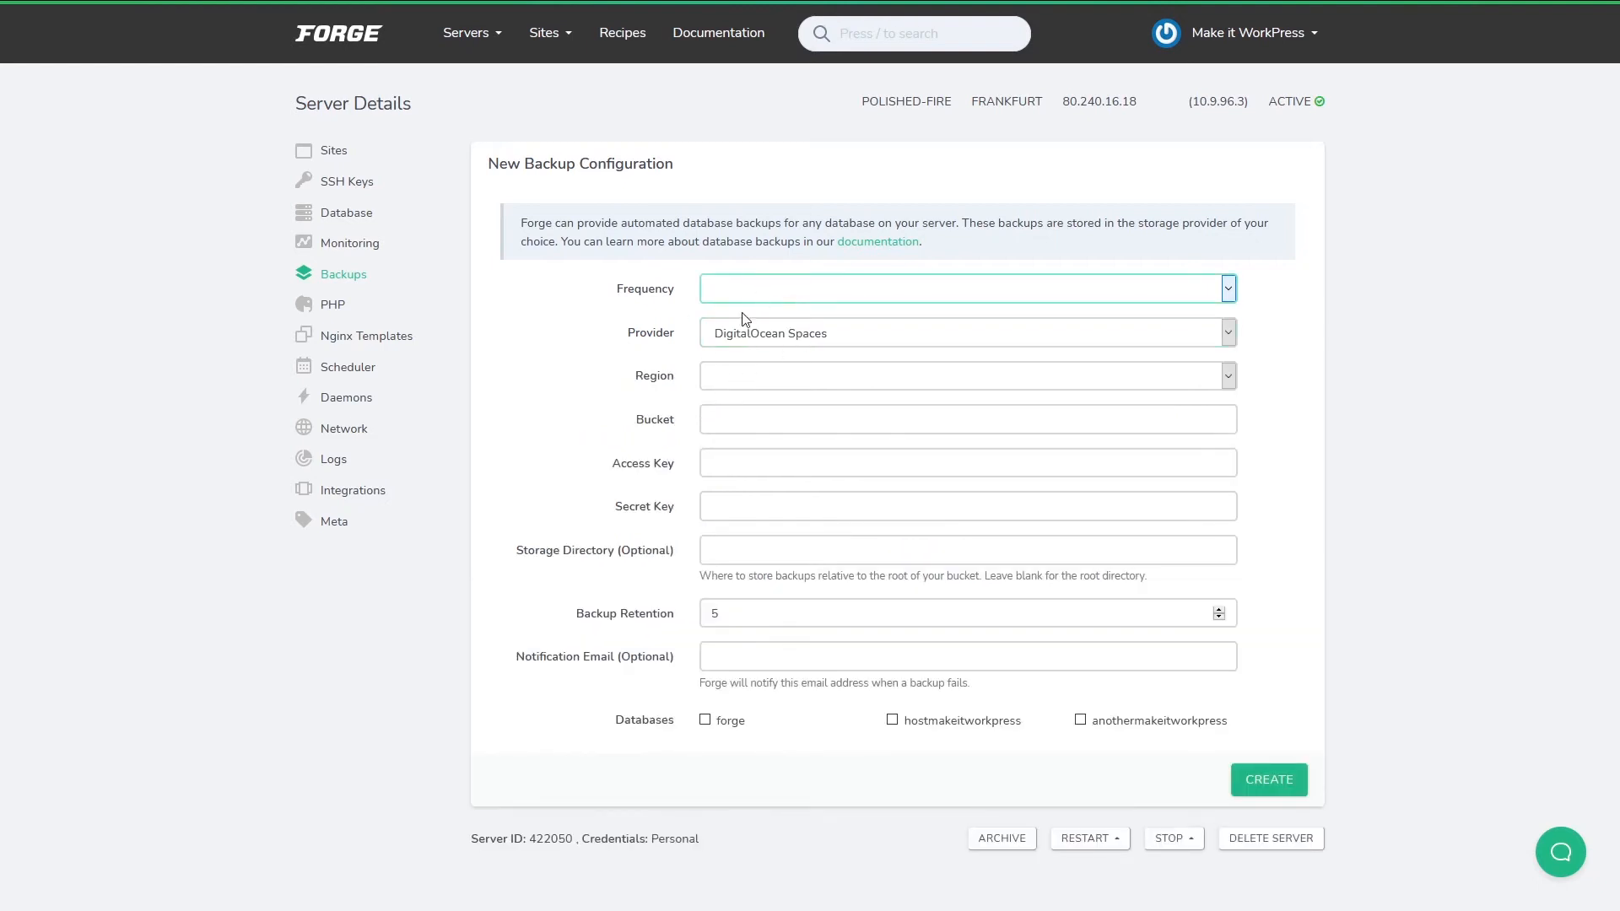
pyautogui.click(748, 346)
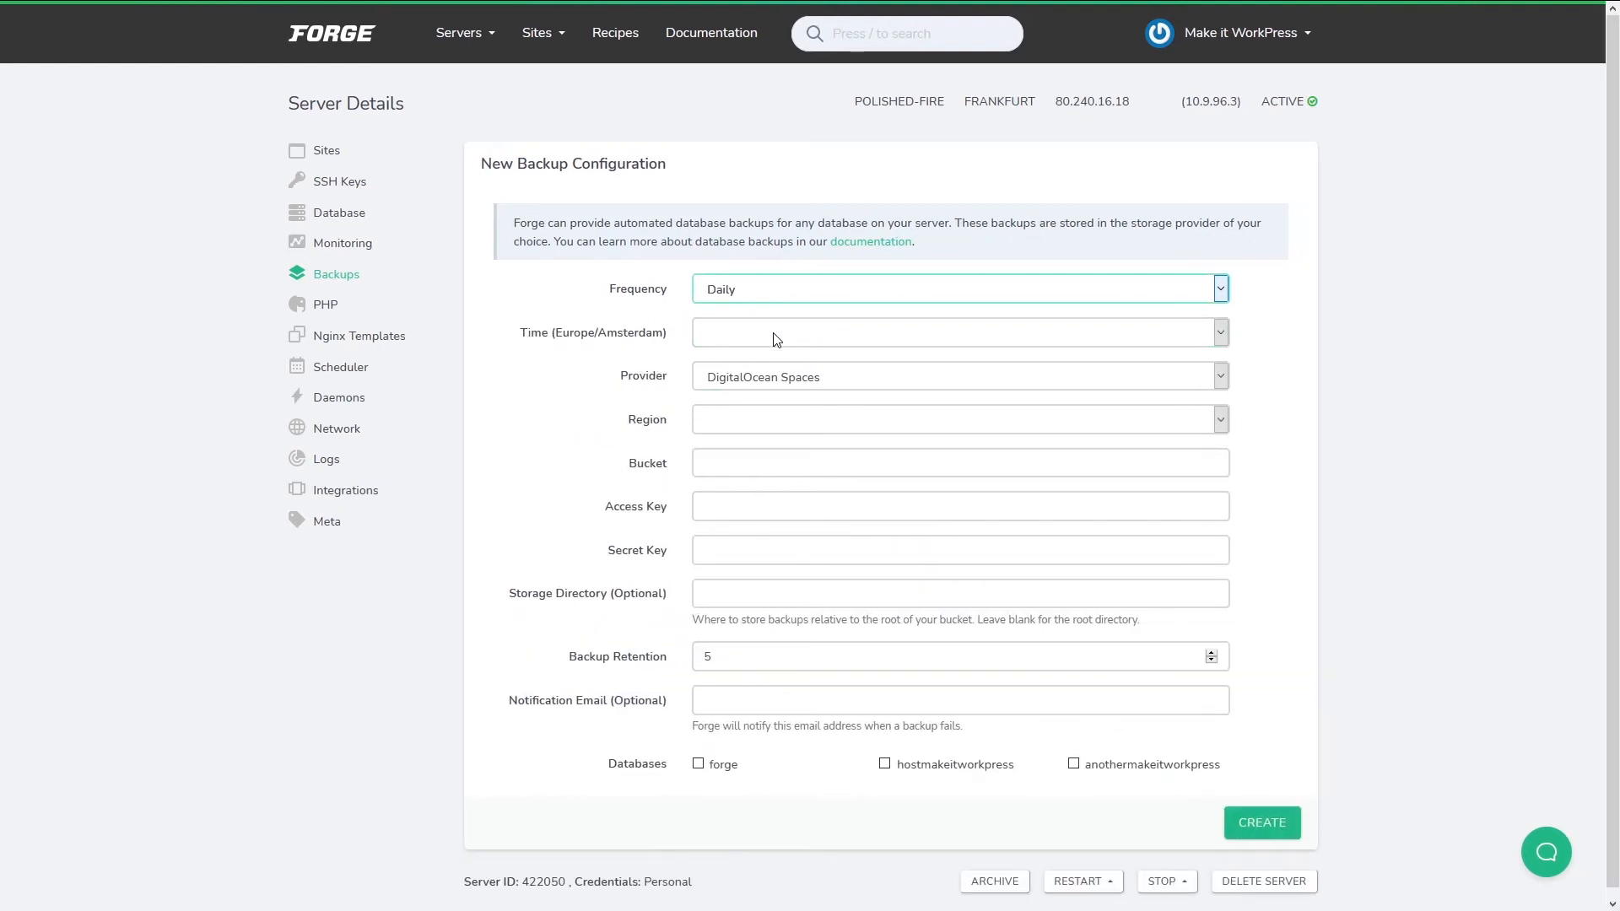
pyautogui.click(751, 339)
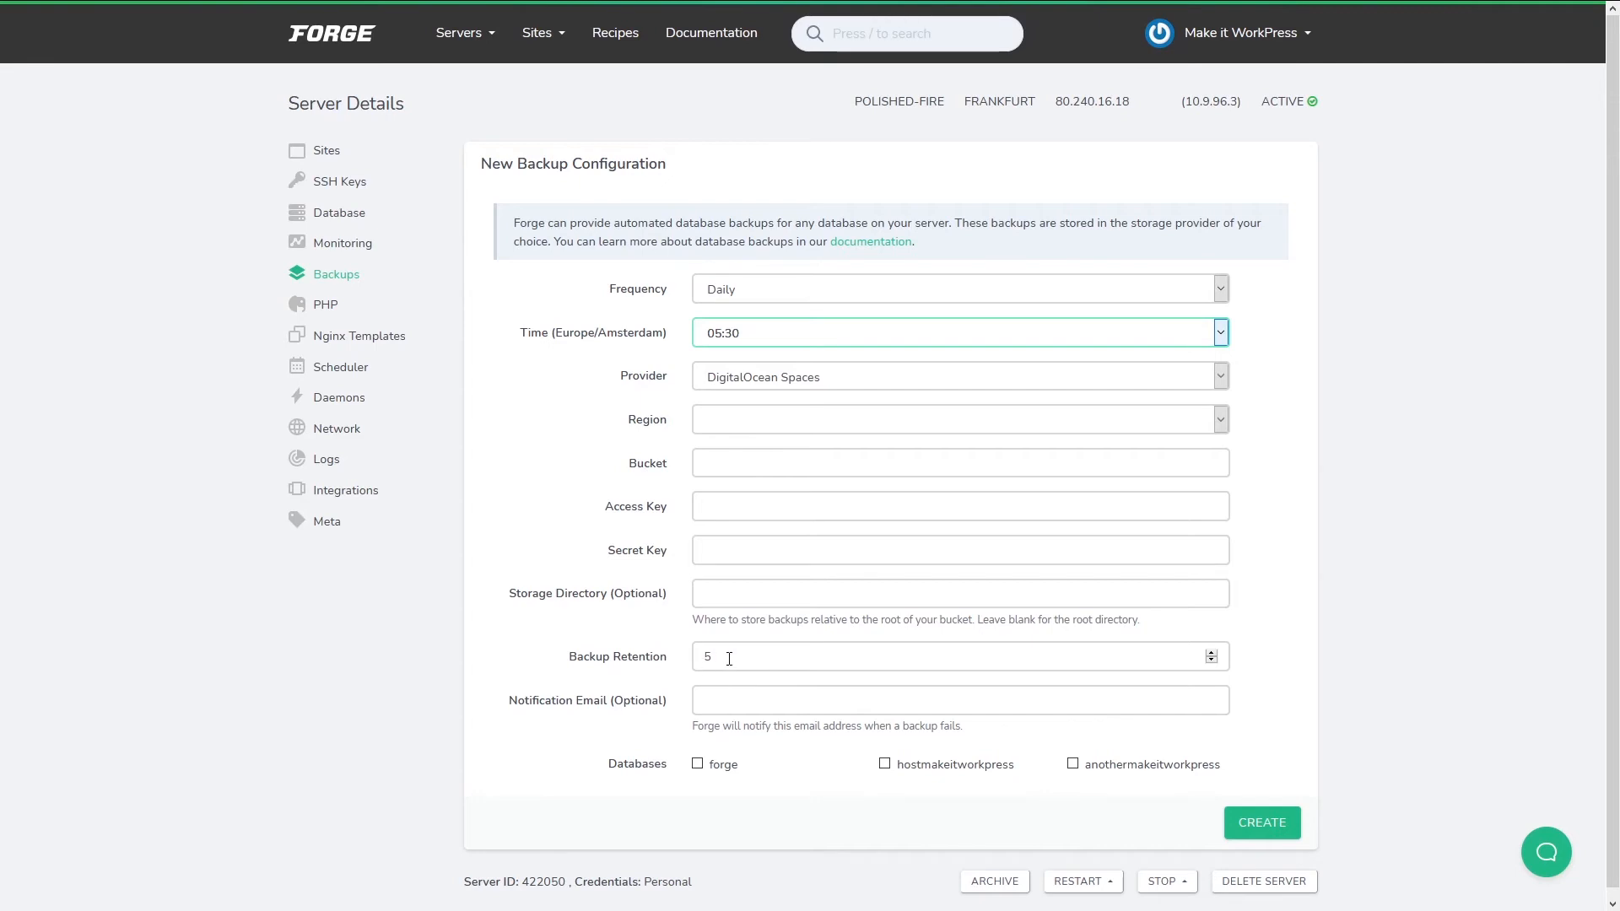
pyautogui.click(323, 314)
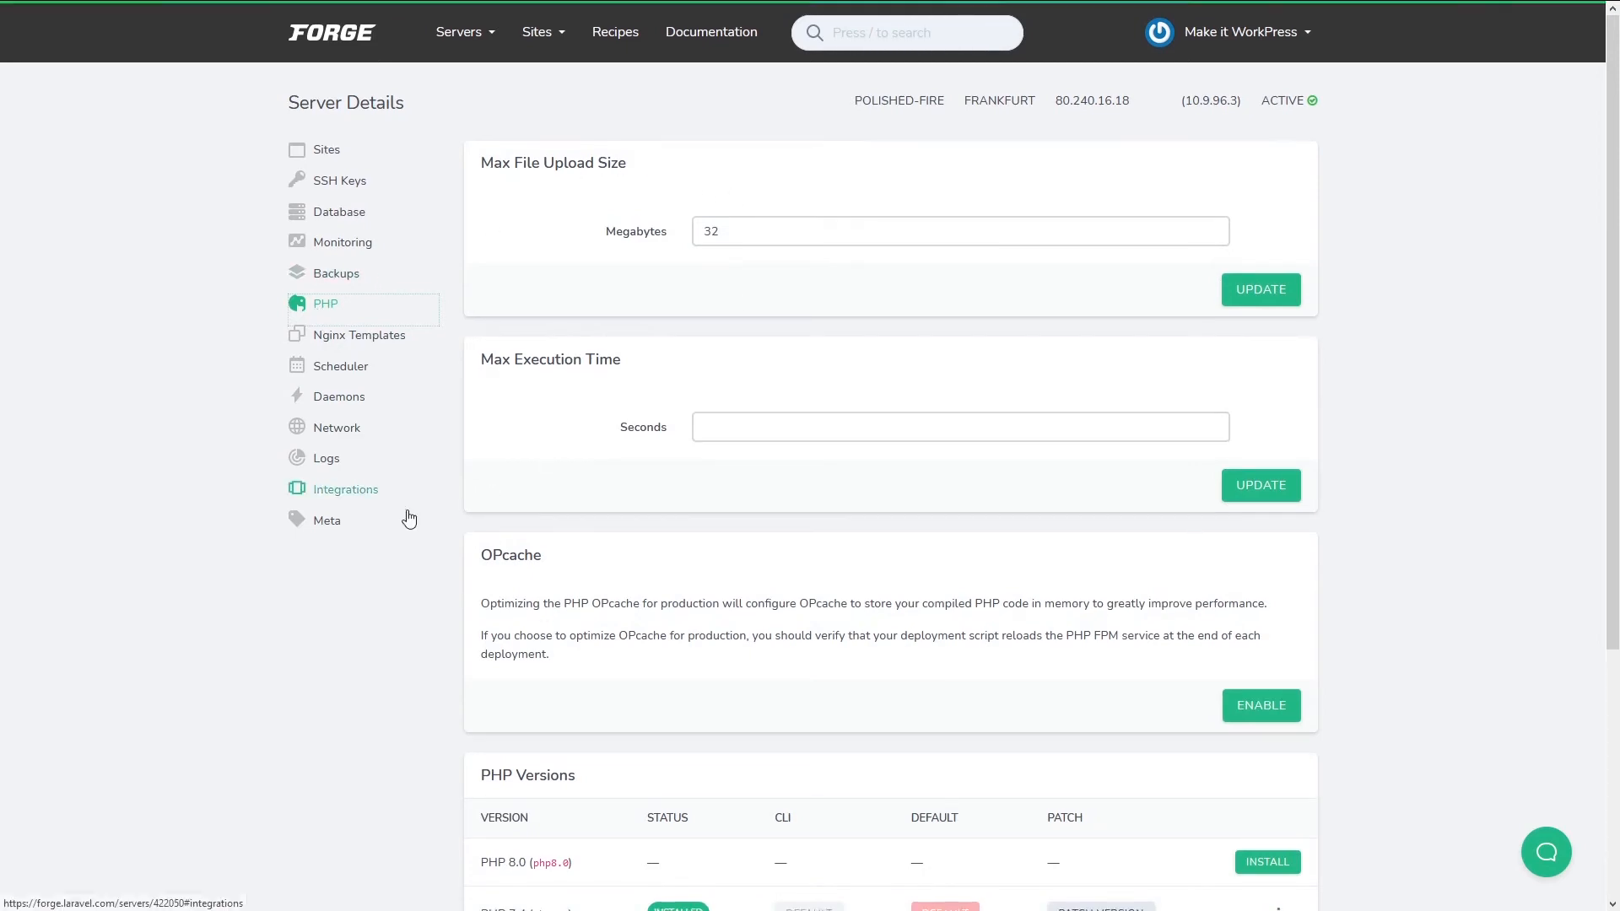
# Scroll through the server's PHP settings and versions page.
pyautogui.scroll(-2, 428, 516)
pyautogui.scroll(-2, 456, 515)
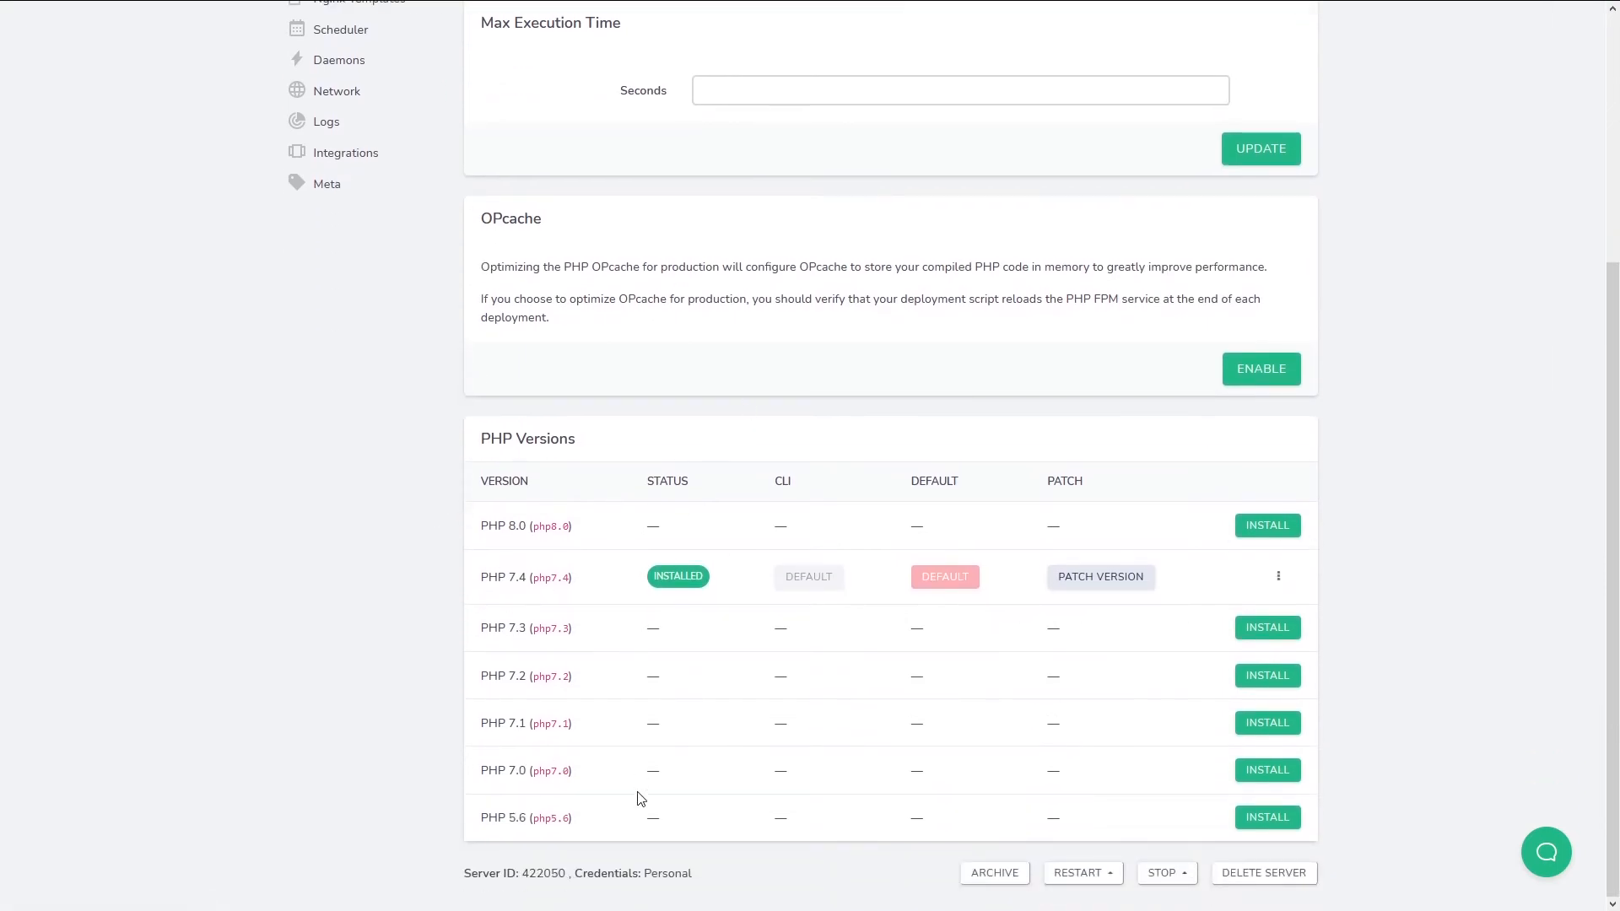
pyautogui.scroll(1, 521, 561)
pyautogui.scroll(4, 574, 607)
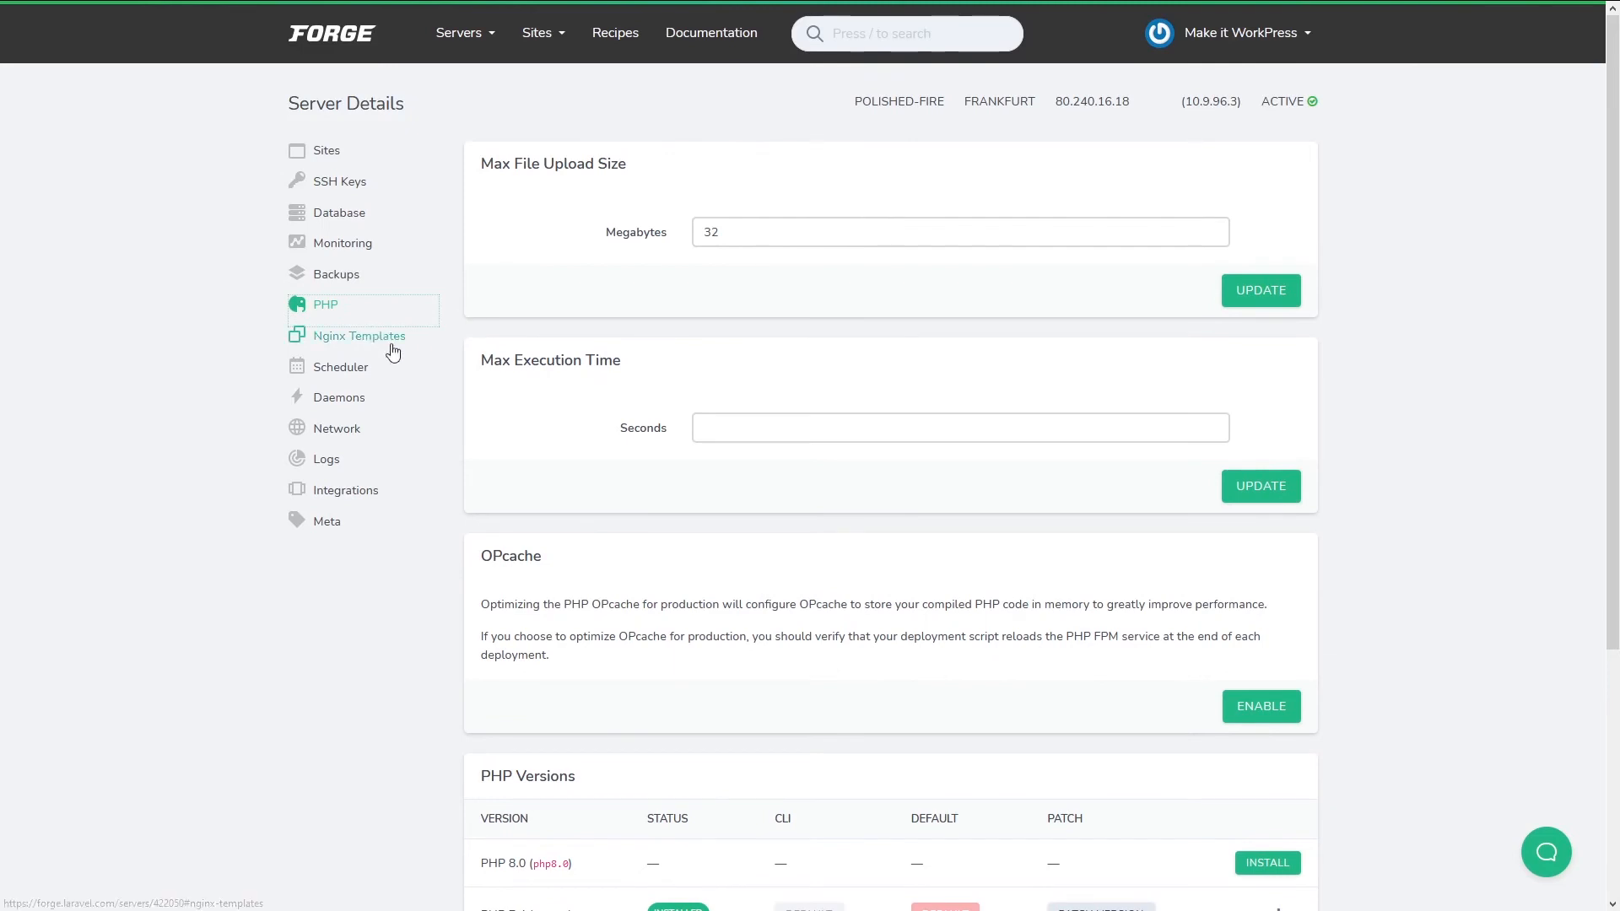
# Bring up the Create Nginx Template form and scroll its default server configuration.
pyautogui.click(386, 341)
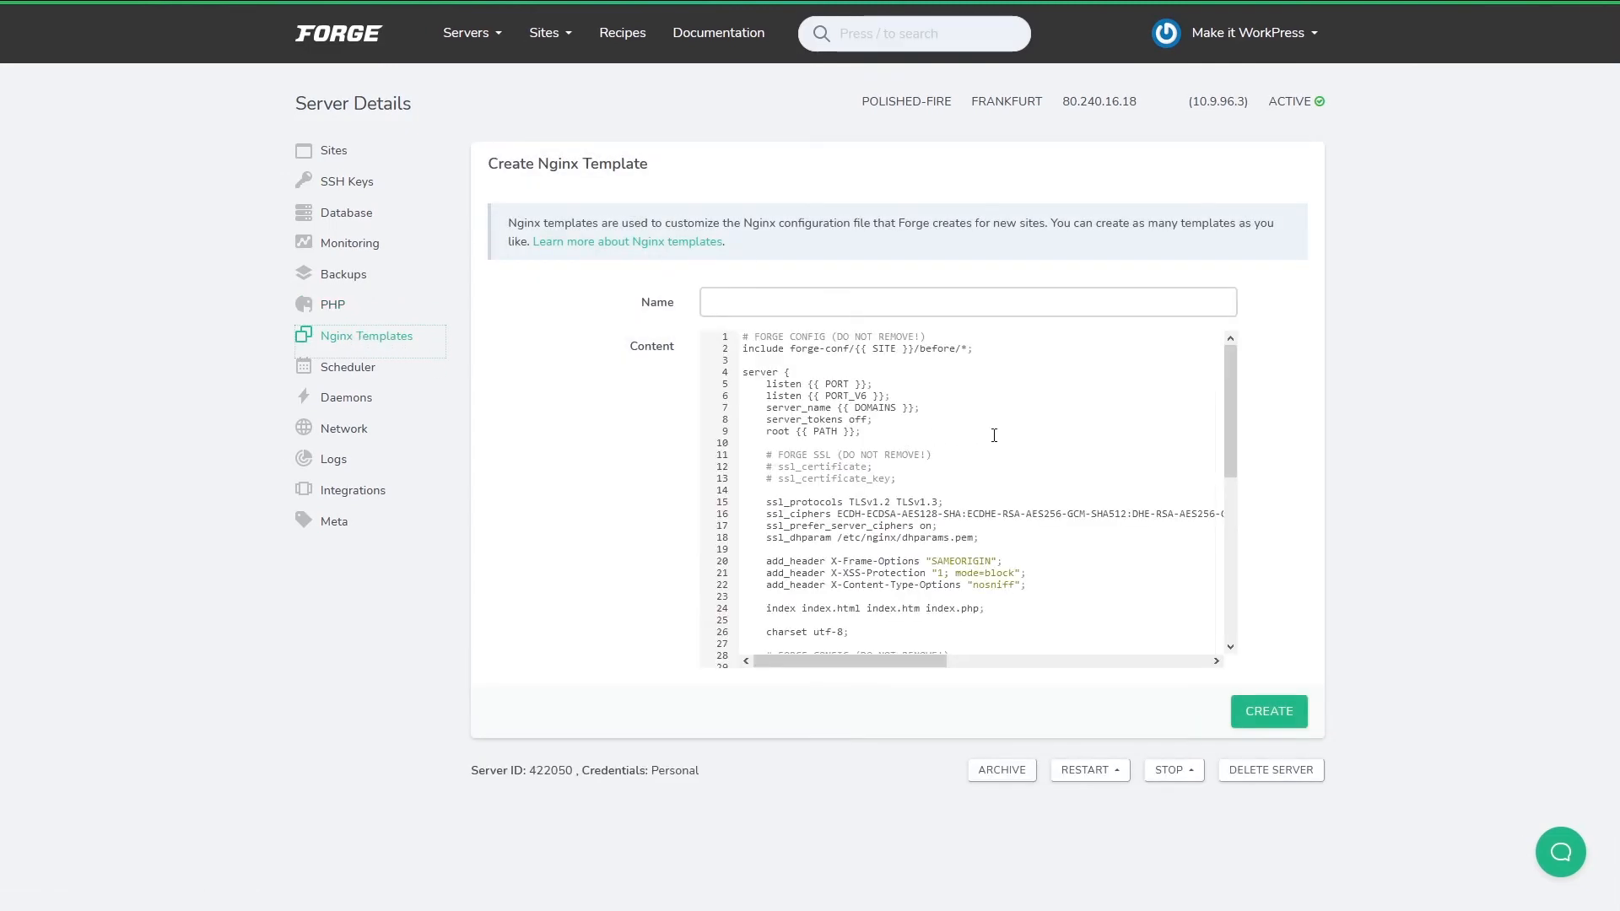
pyautogui.moveTo(1234, 402); pyautogui.dragTo(1229, 367)
pyautogui.scroll(-5, 860, 507)
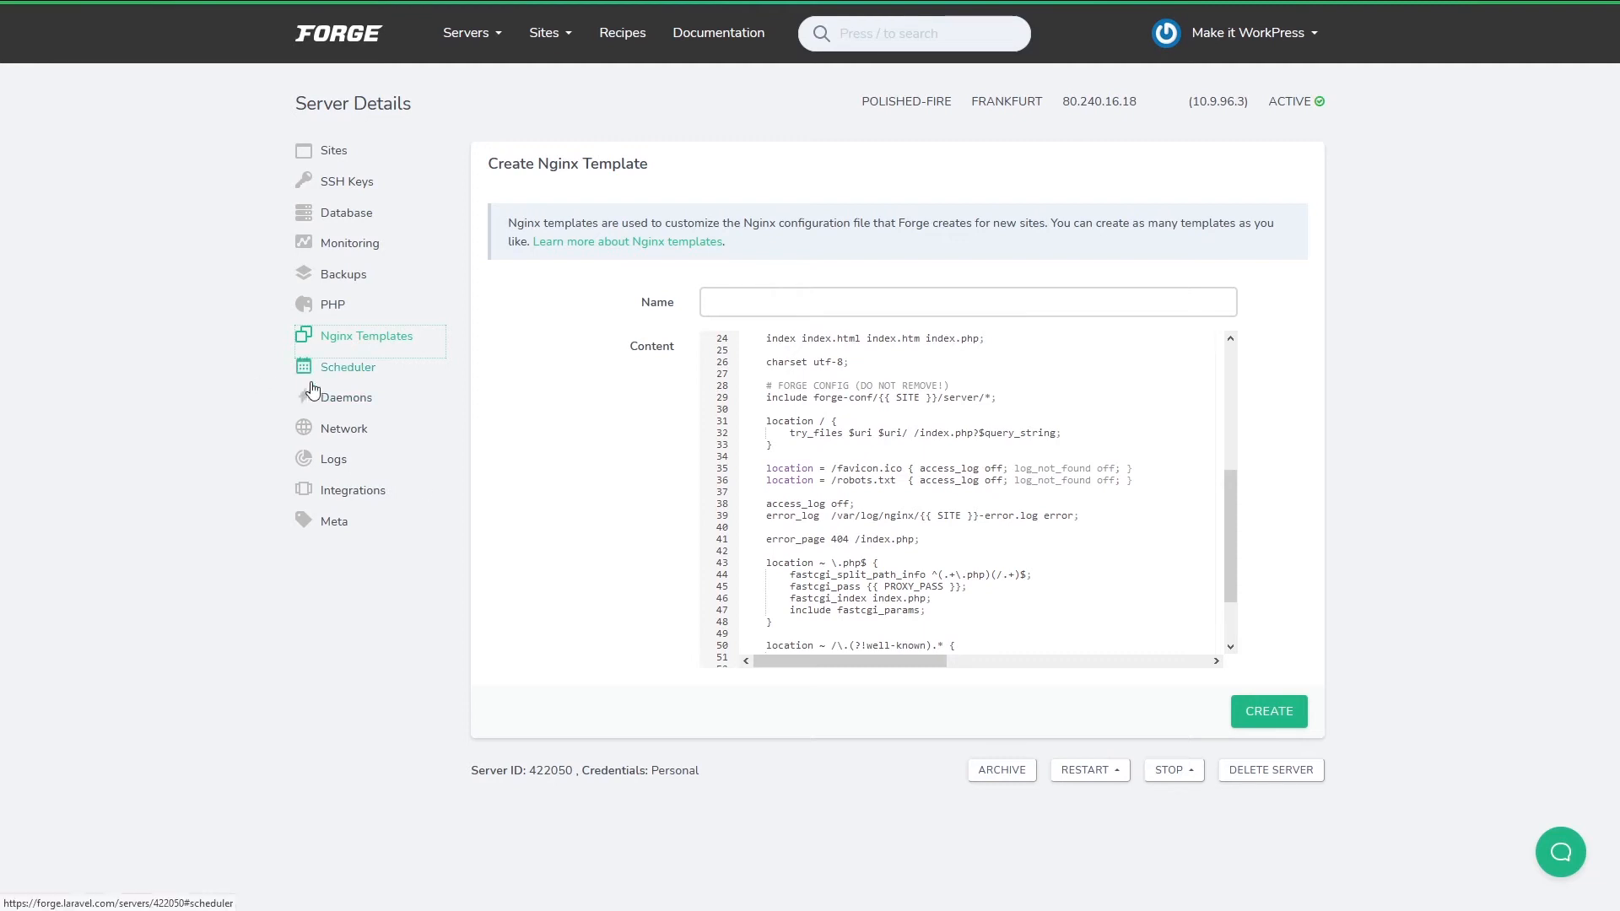
# Visit Scheduler and Daemons, then view the Network firewall rules for SSH 22, HTTP 80 and HTTPS 443.
pyautogui.click(371, 379)
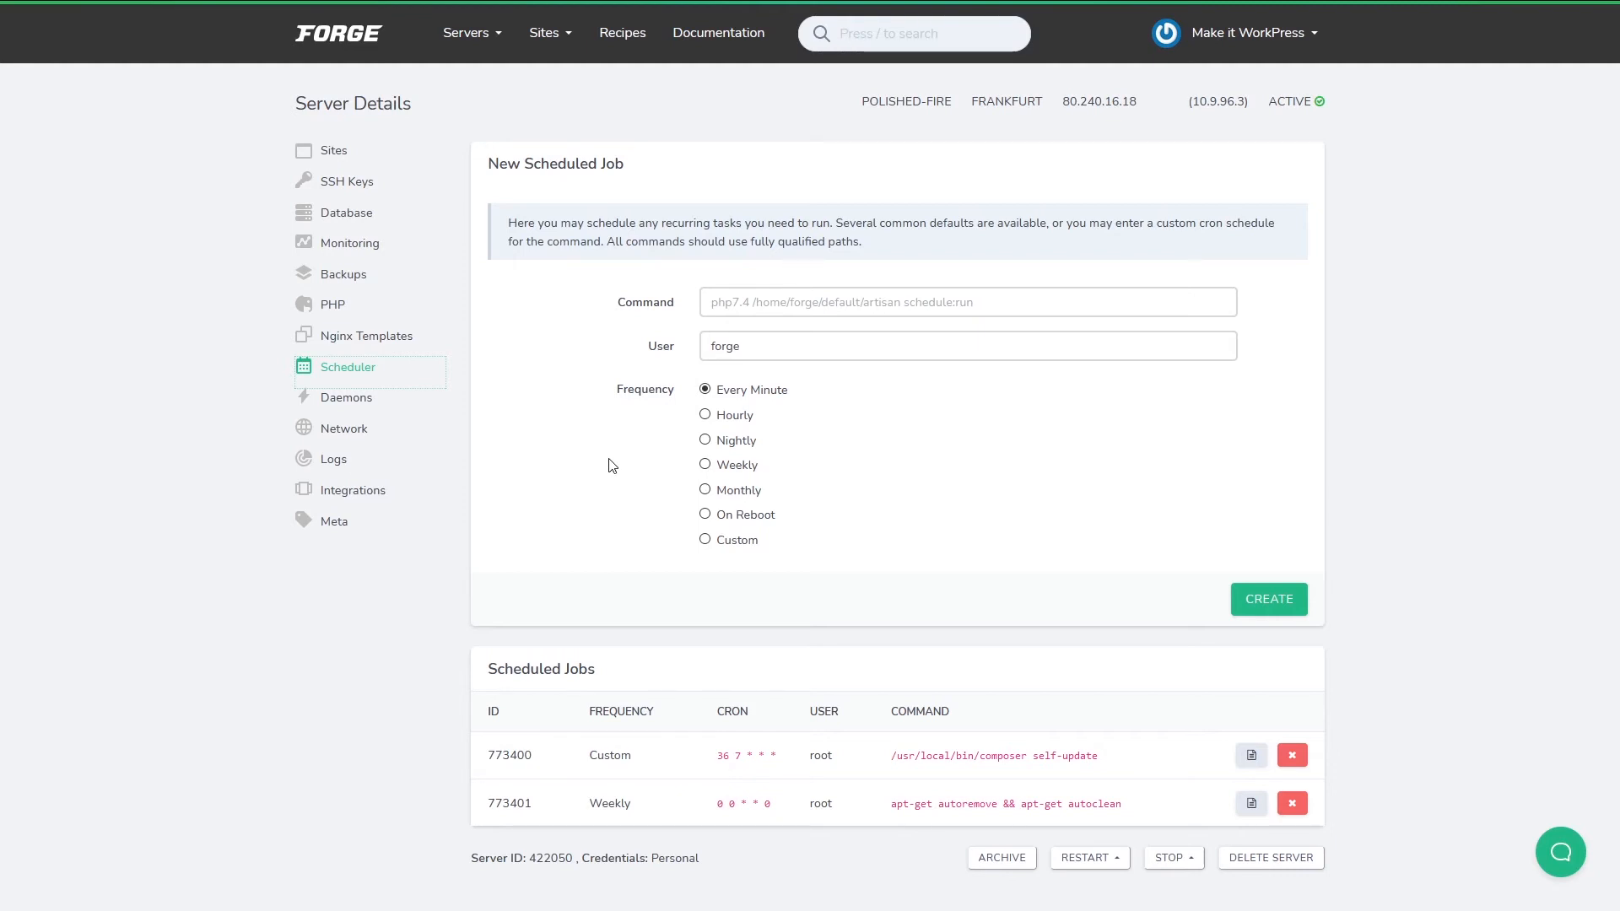
pyautogui.click(334, 402)
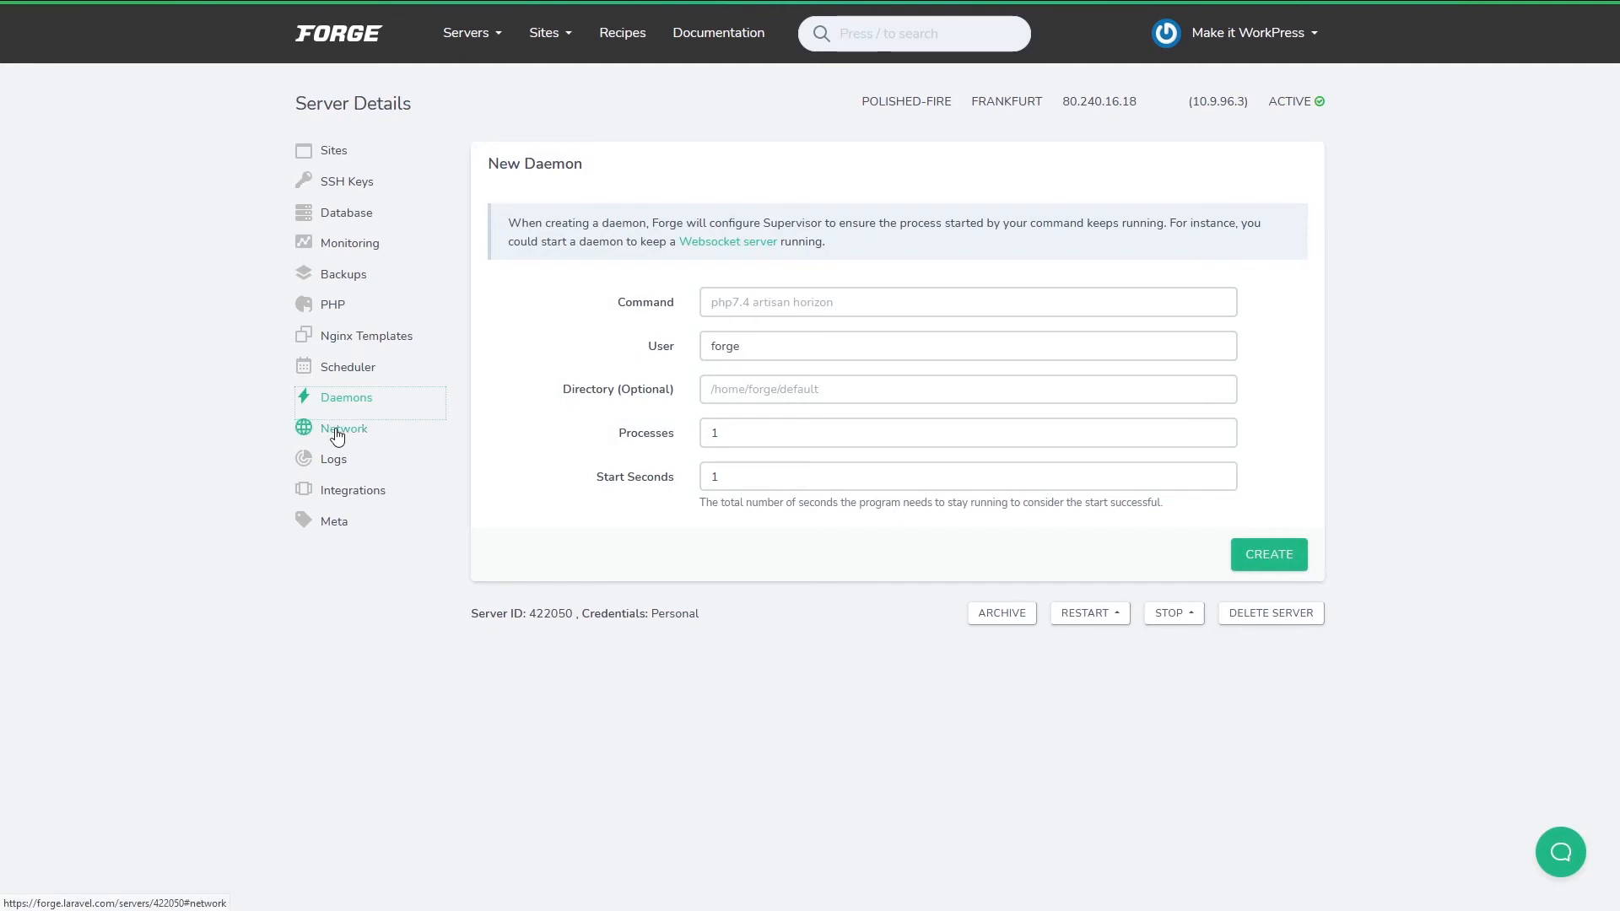
pyautogui.click(323, 437)
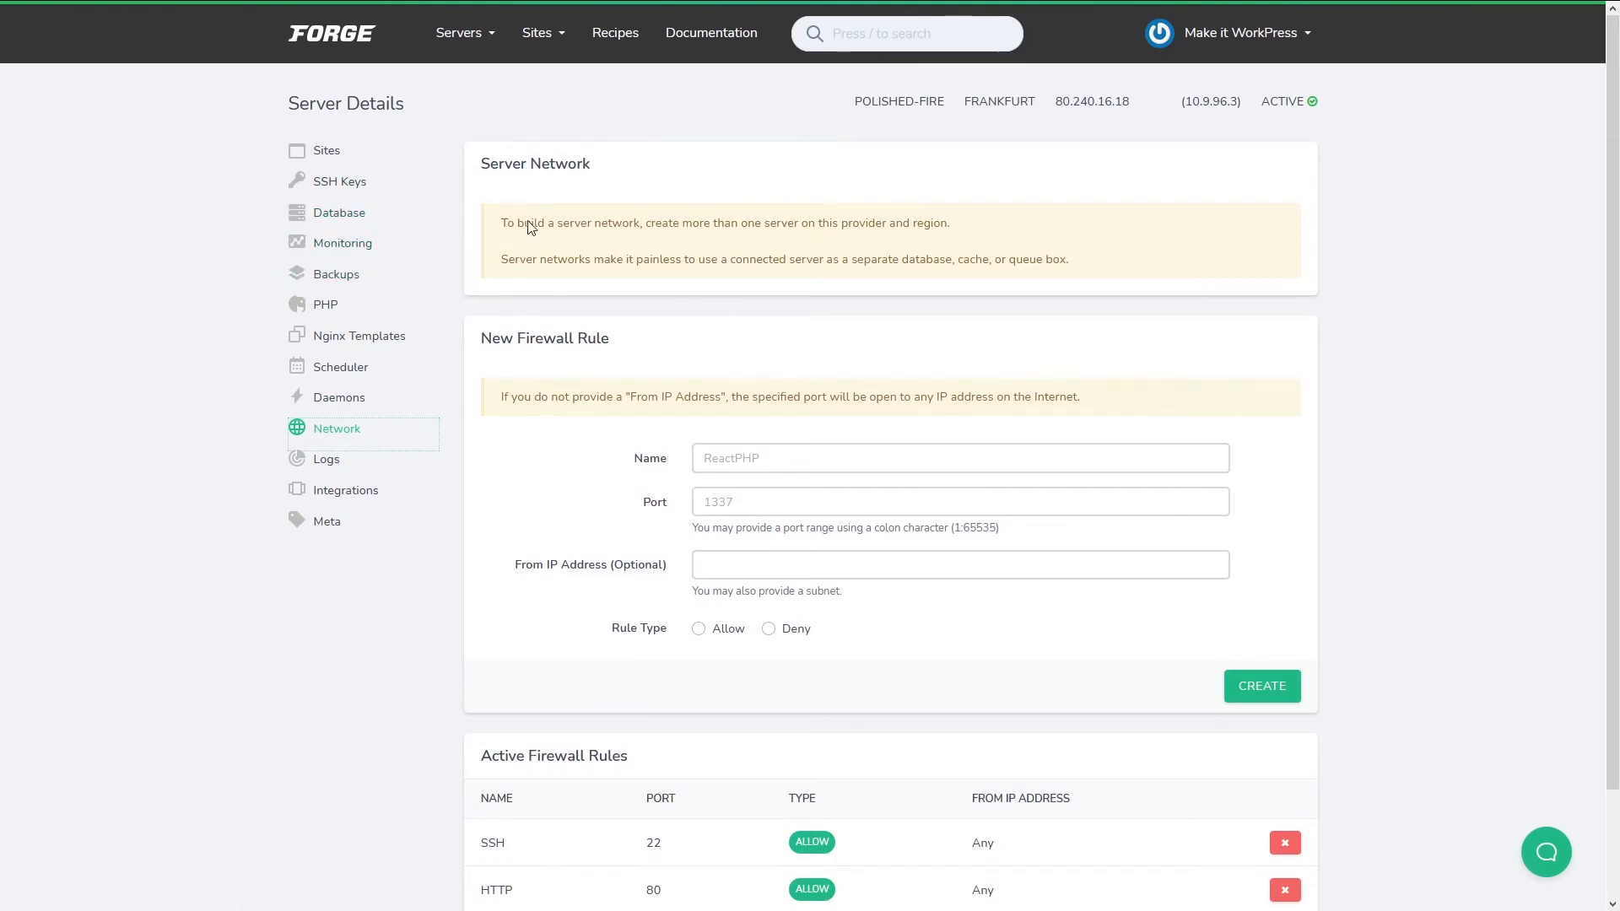
pyautogui.scroll(-2, 496, 669)
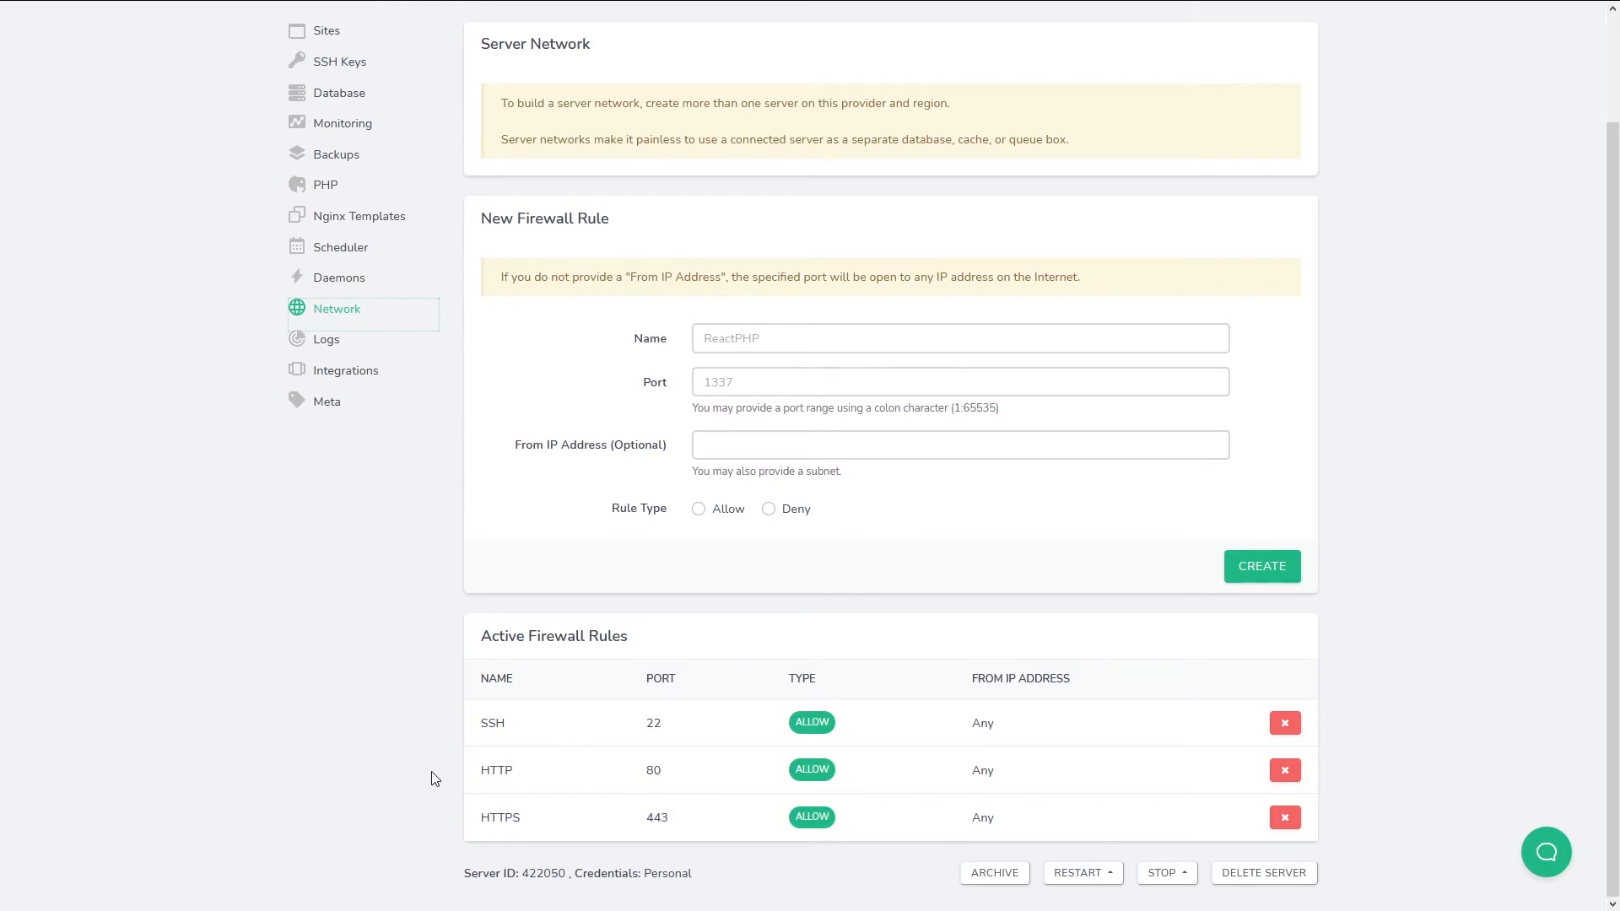
# Show the server's PHP 7.4 log and scroll through its entries.
pyautogui.click(331, 338)
pyautogui.click(1270, 167)
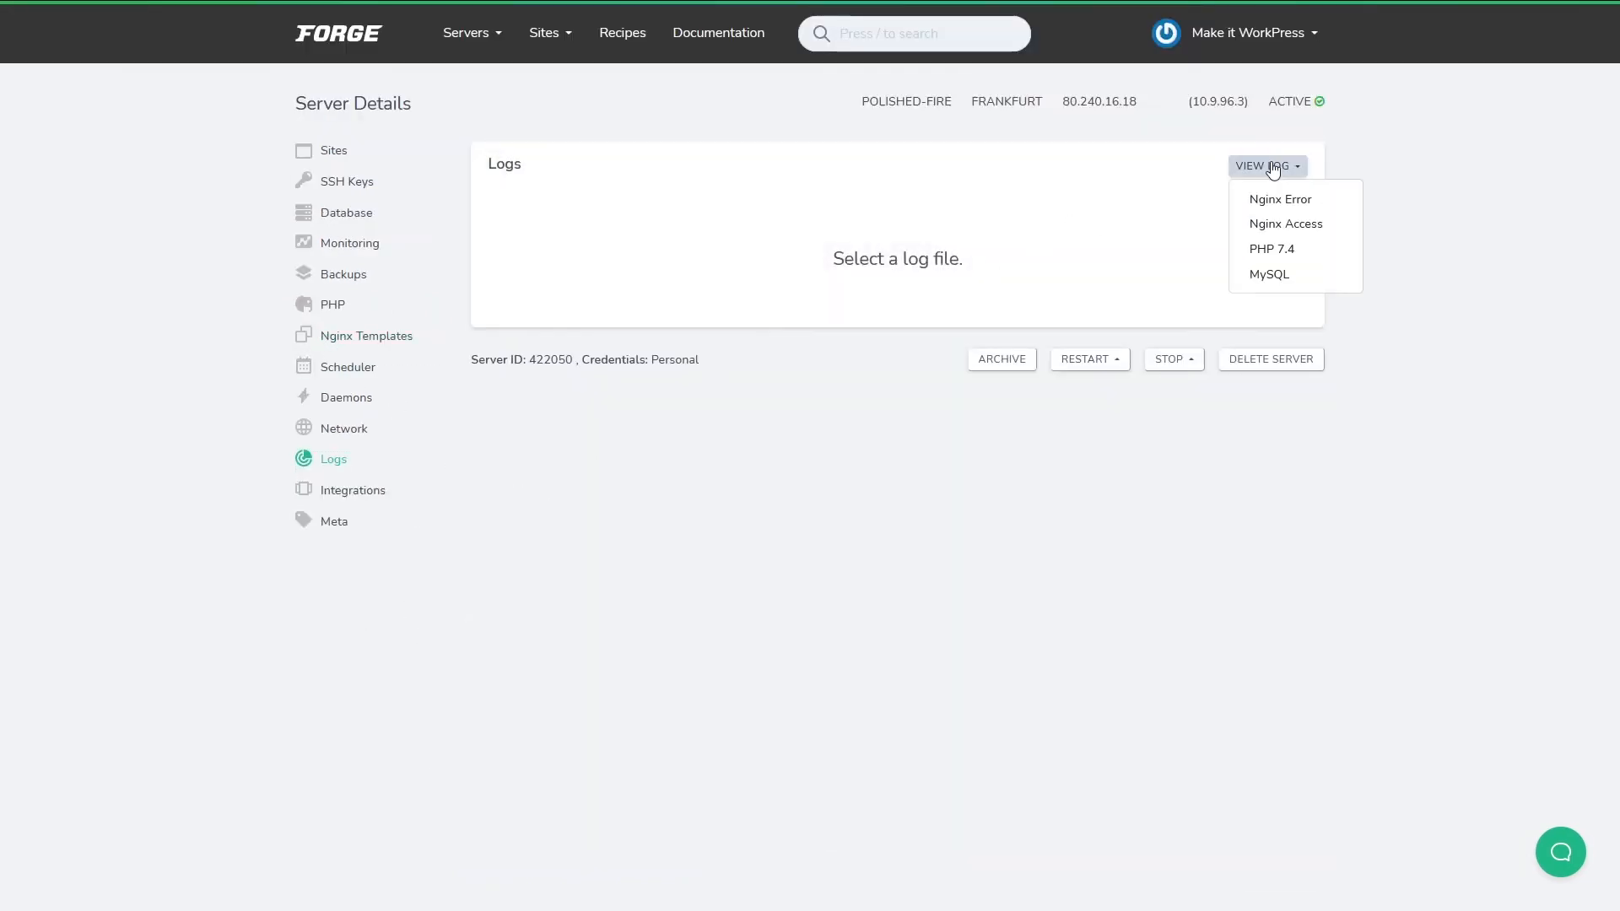
pyautogui.click(1294, 250)
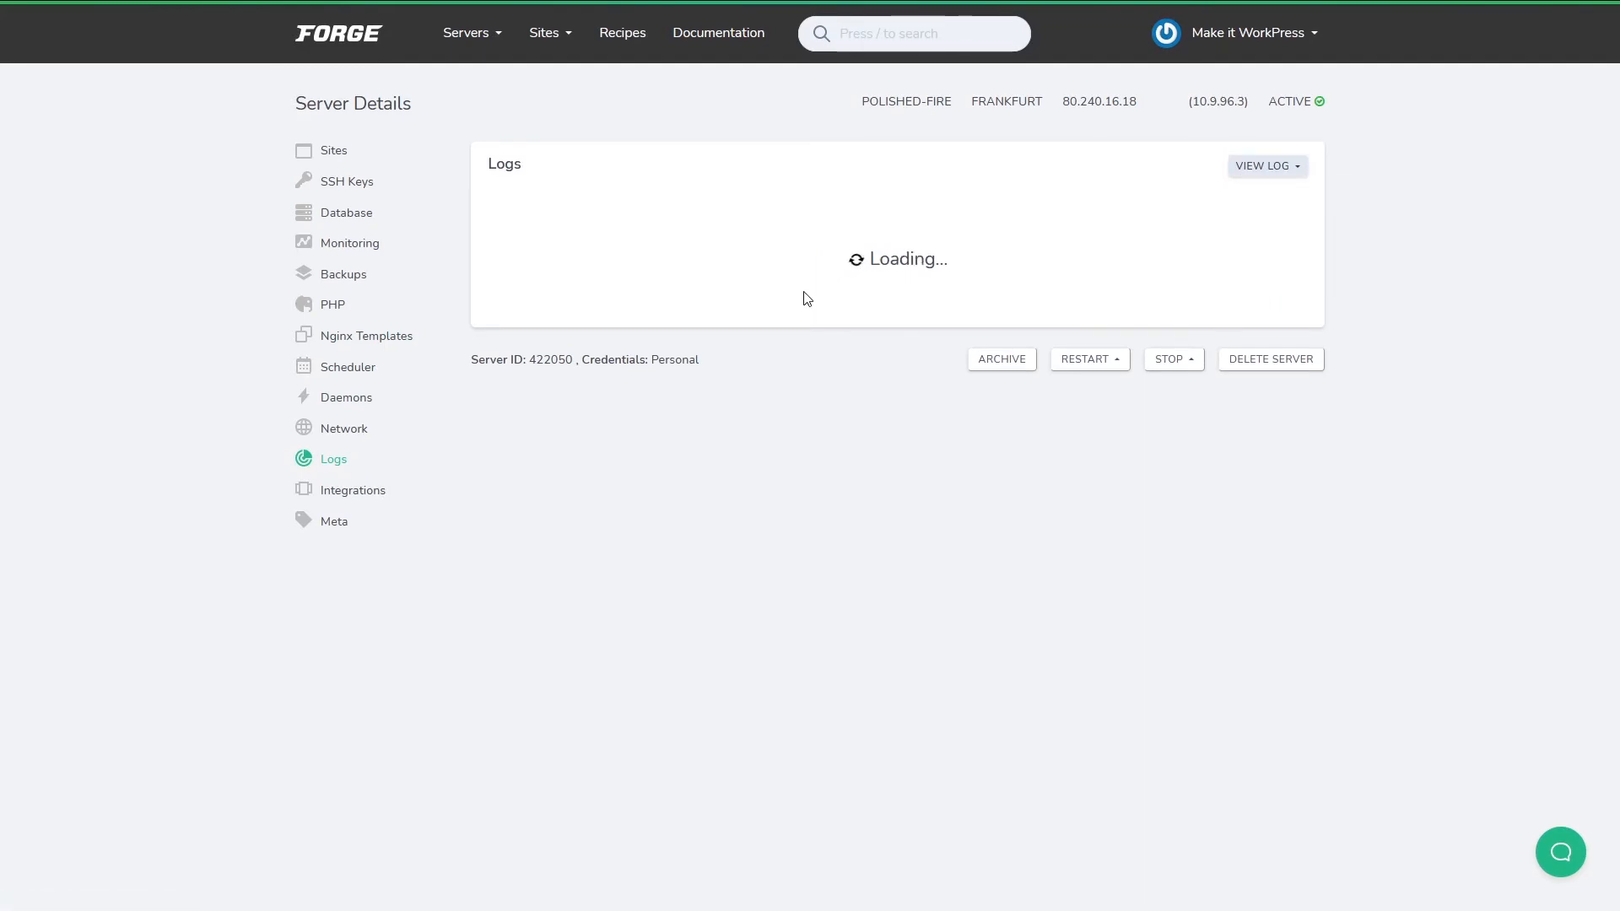
pyautogui.scroll(-3, 1168, 492)
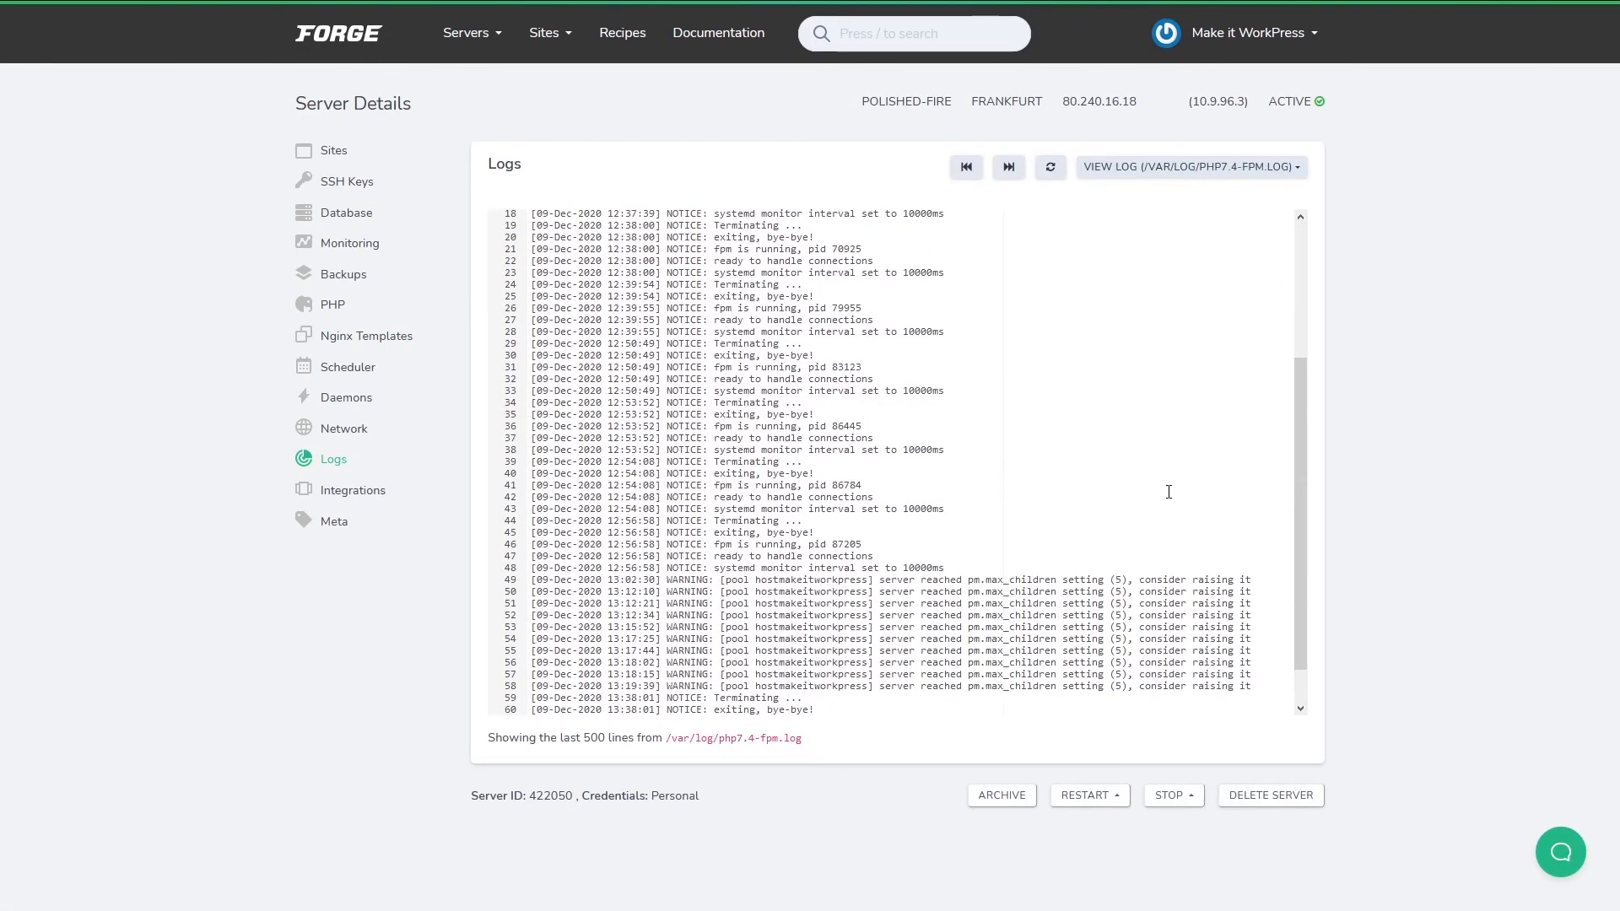
pyautogui.scroll(-1, 1168, 492)
pyautogui.scroll(3, 1063, 447)
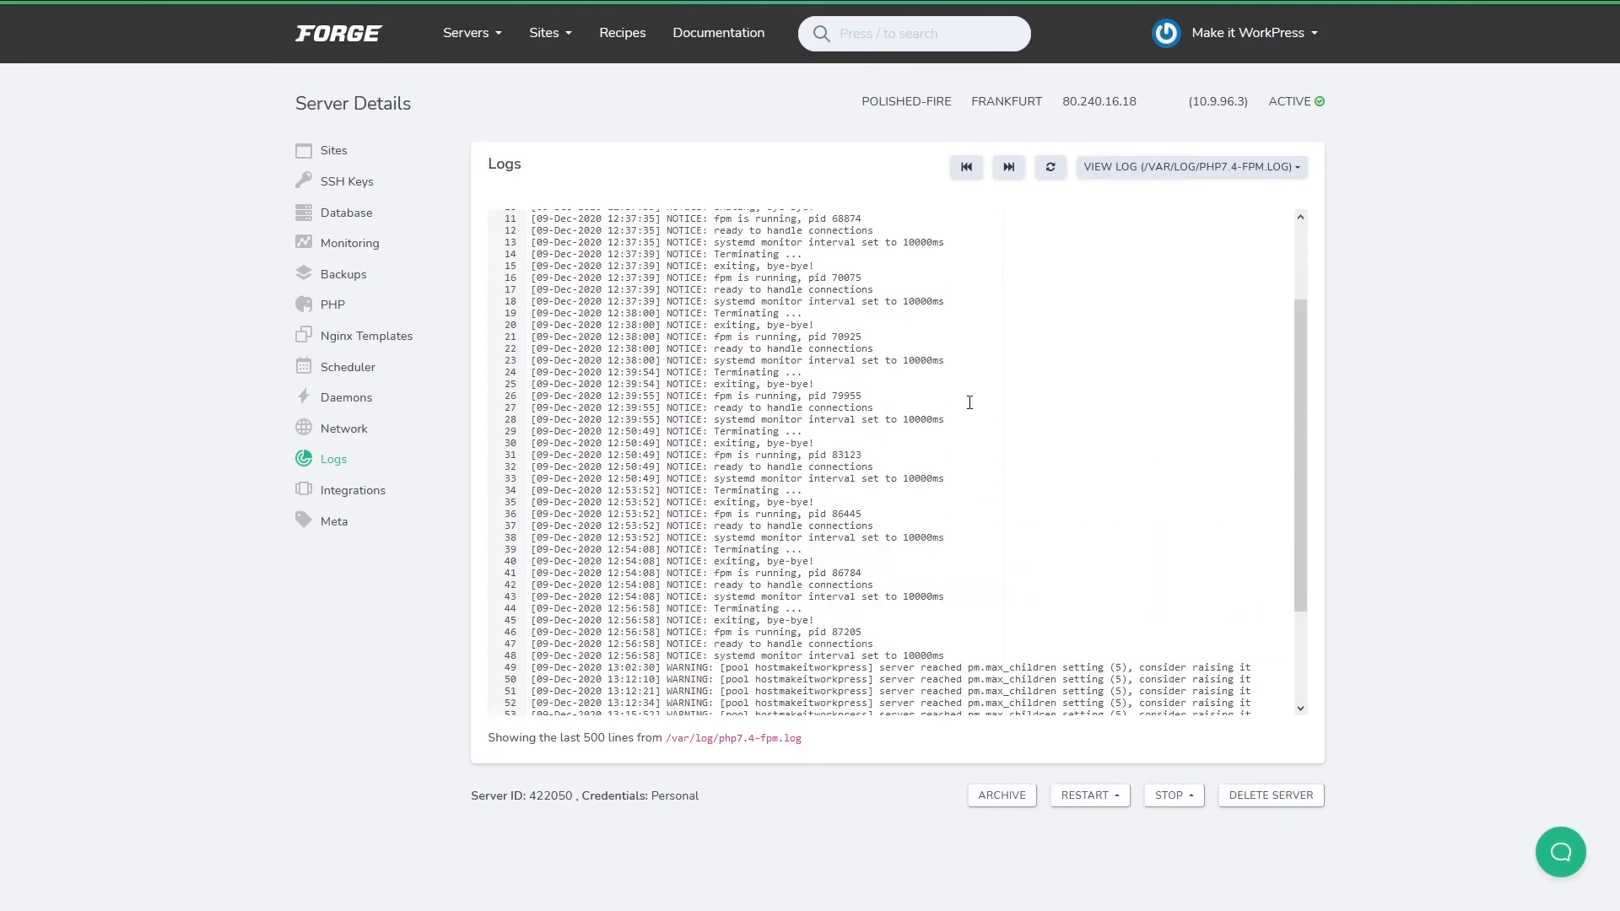
pyautogui.scroll(-3, 987, 422)
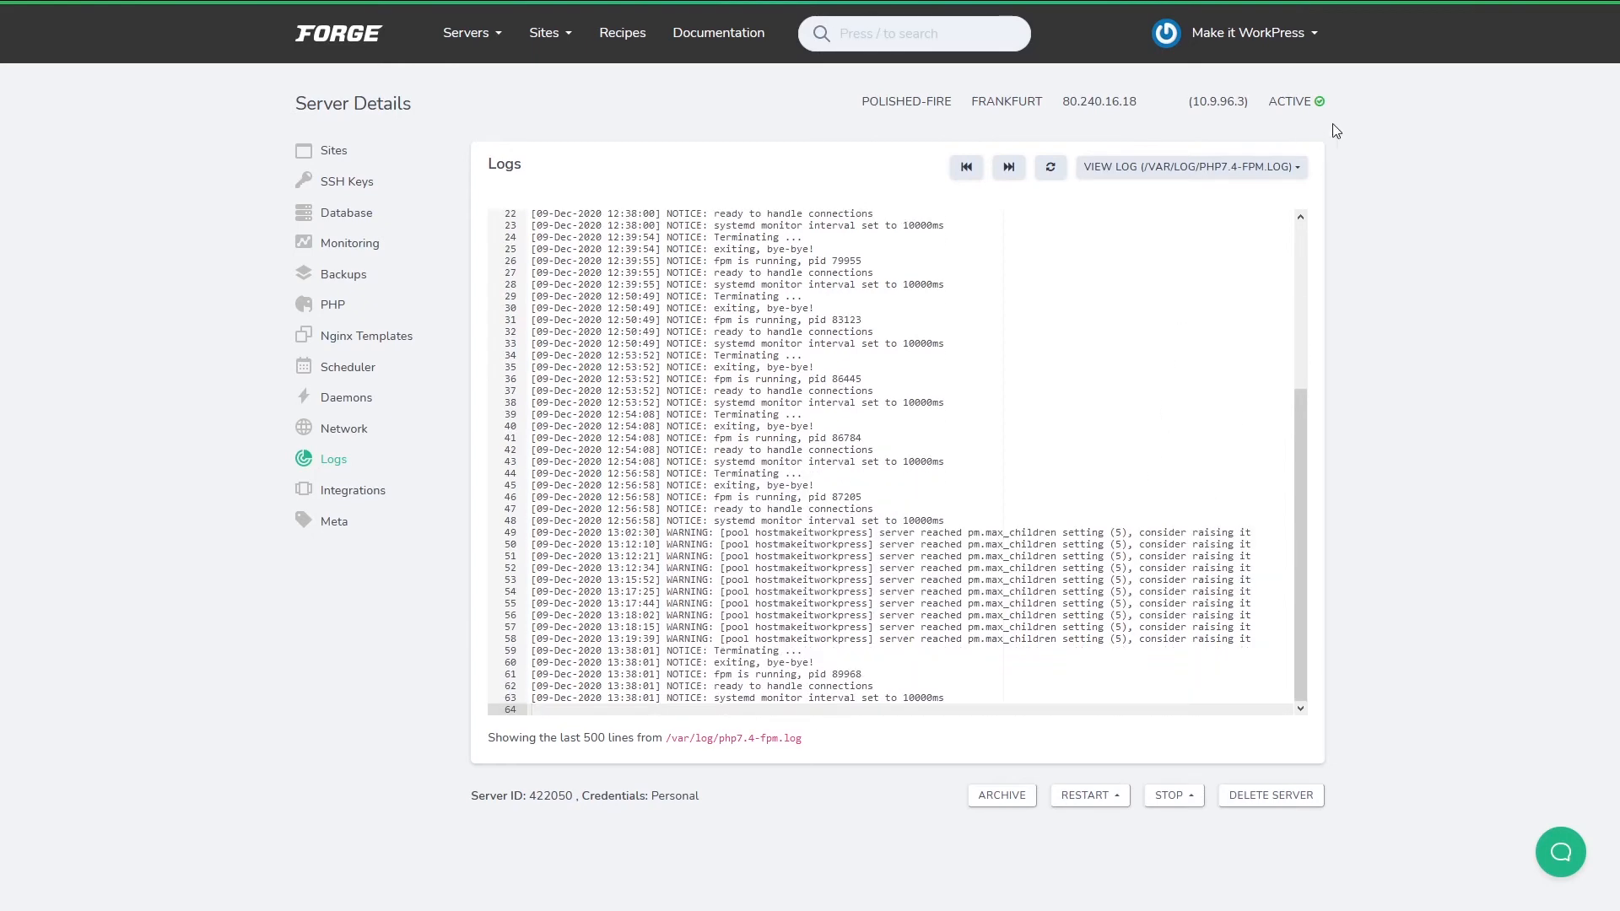
# Switch the log view to Nginx Error, then MySQL, then show the Integrations settings.
pyautogui.click(1299, 169)
pyautogui.click(1125, 214)
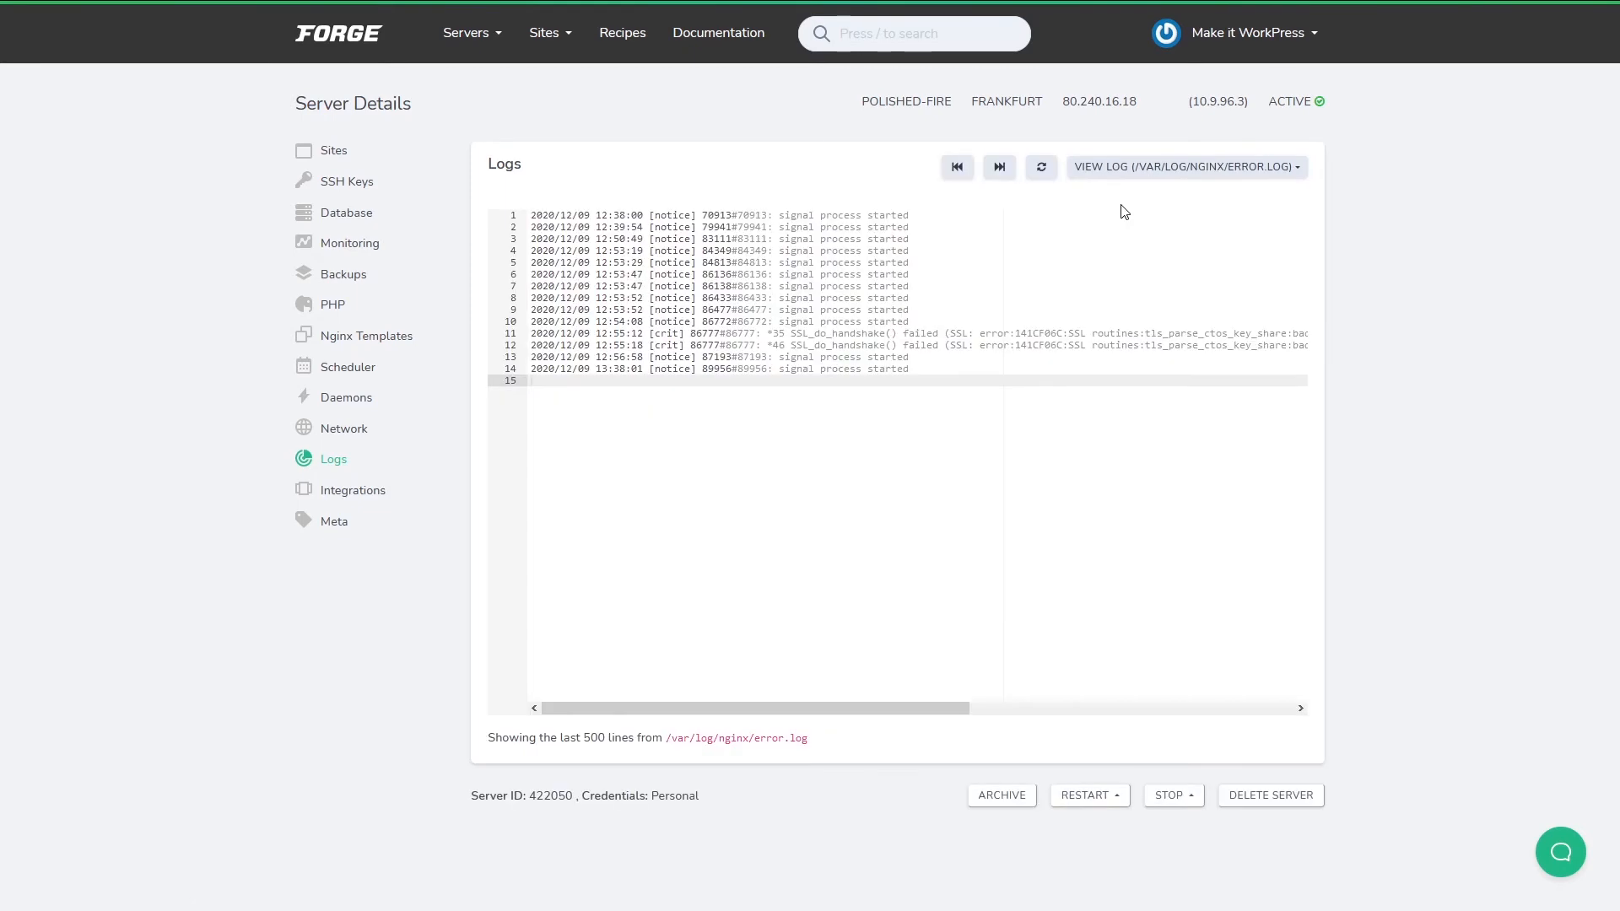
pyautogui.click(1276, 167)
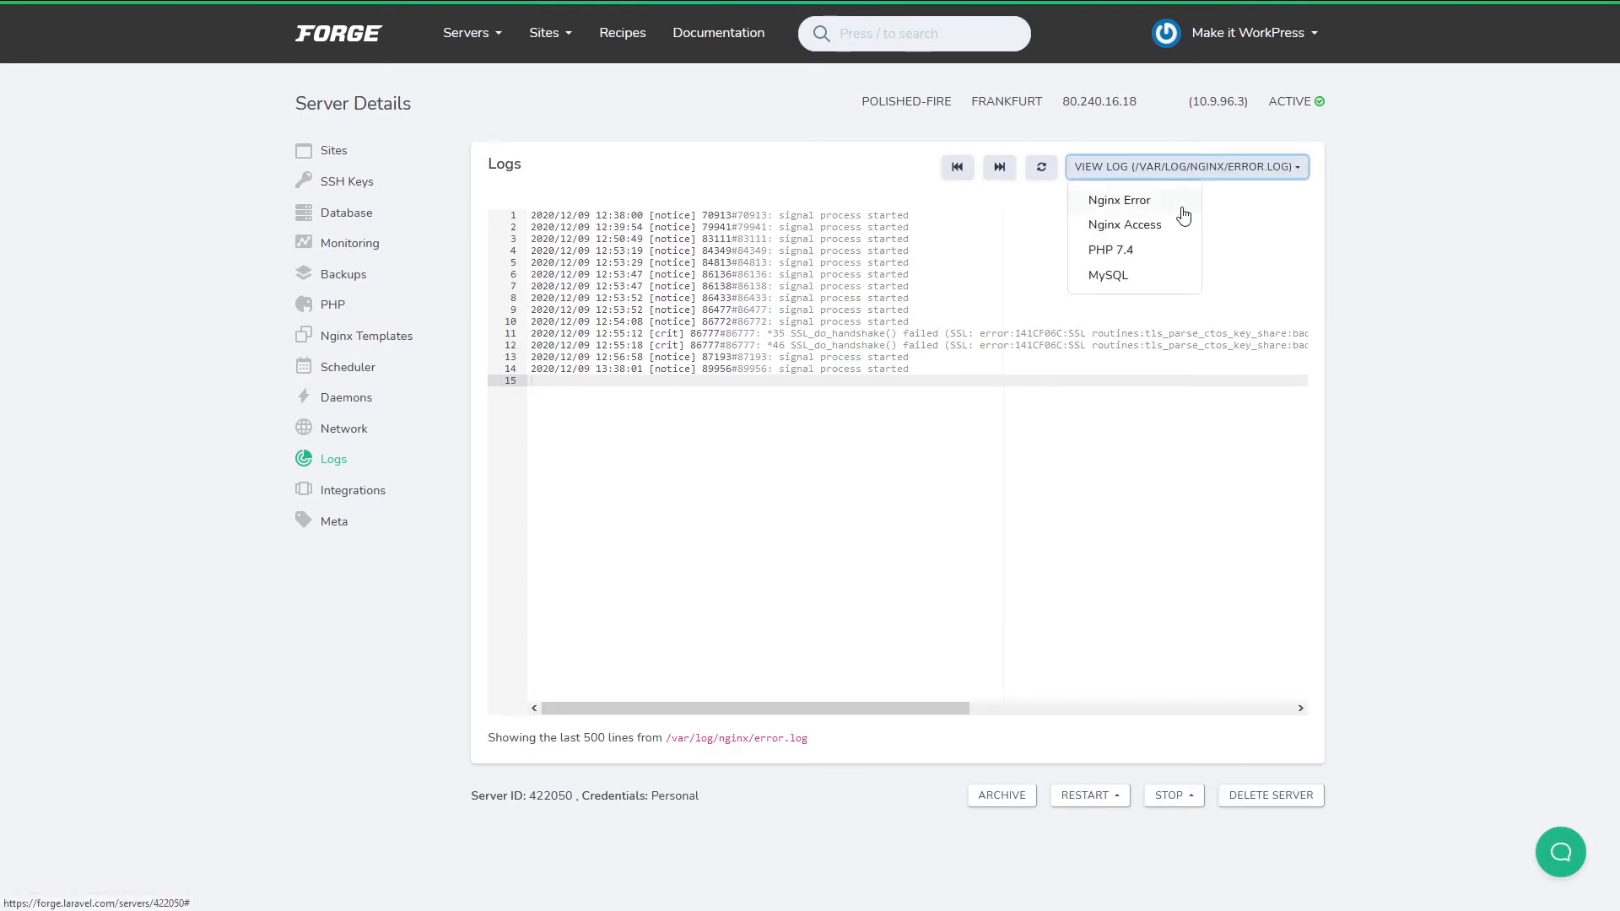
pyautogui.click(1116, 276)
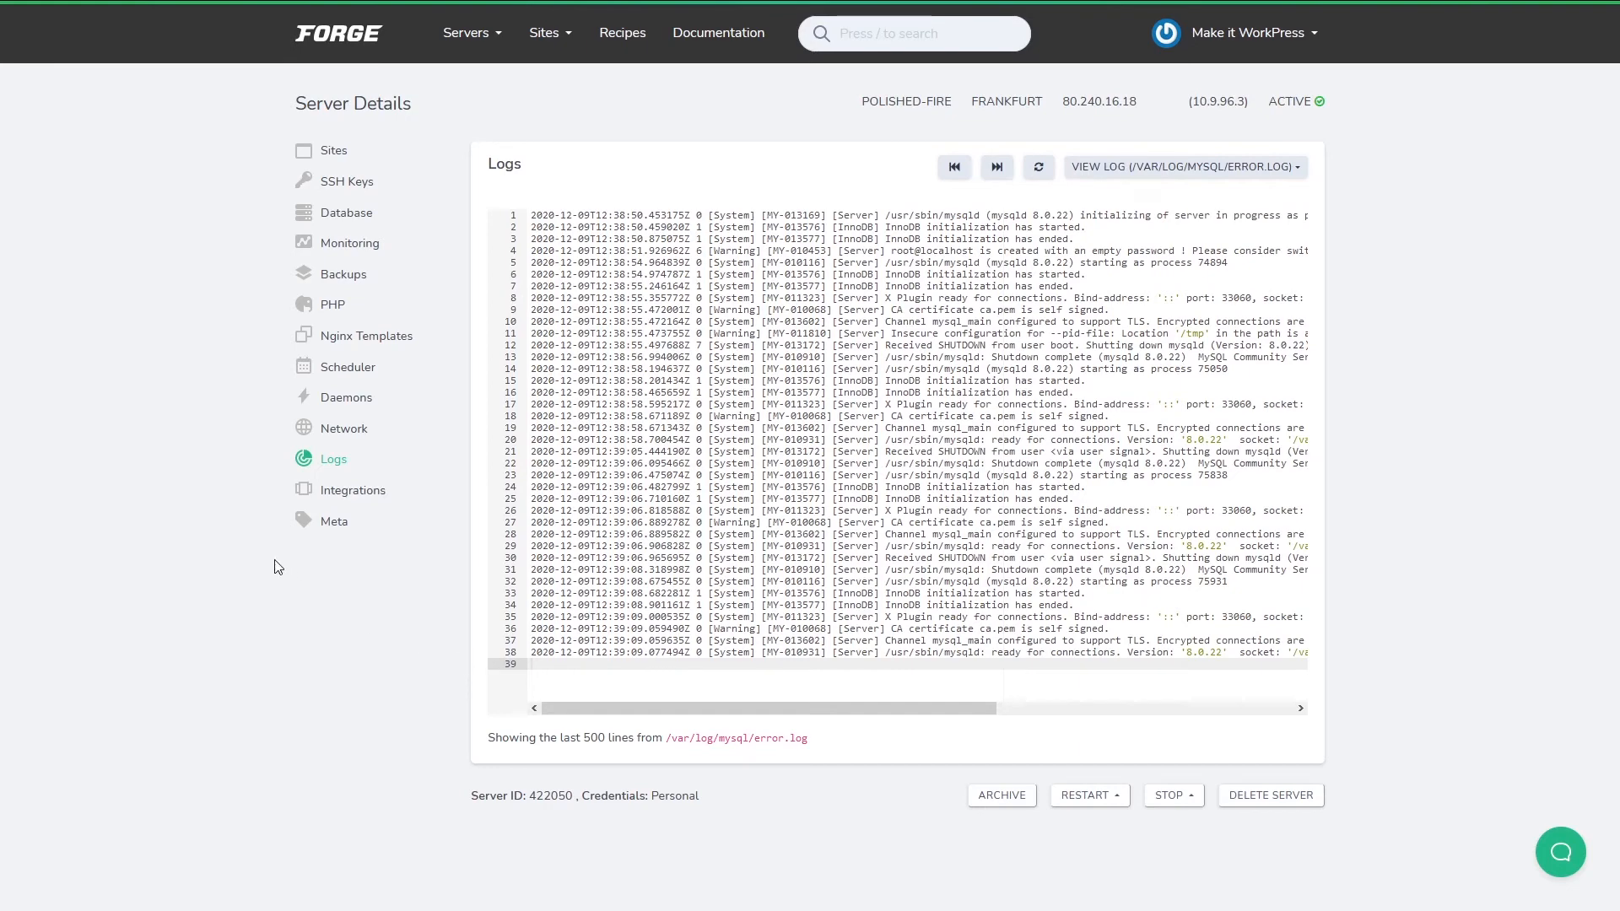
pyautogui.click(362, 499)
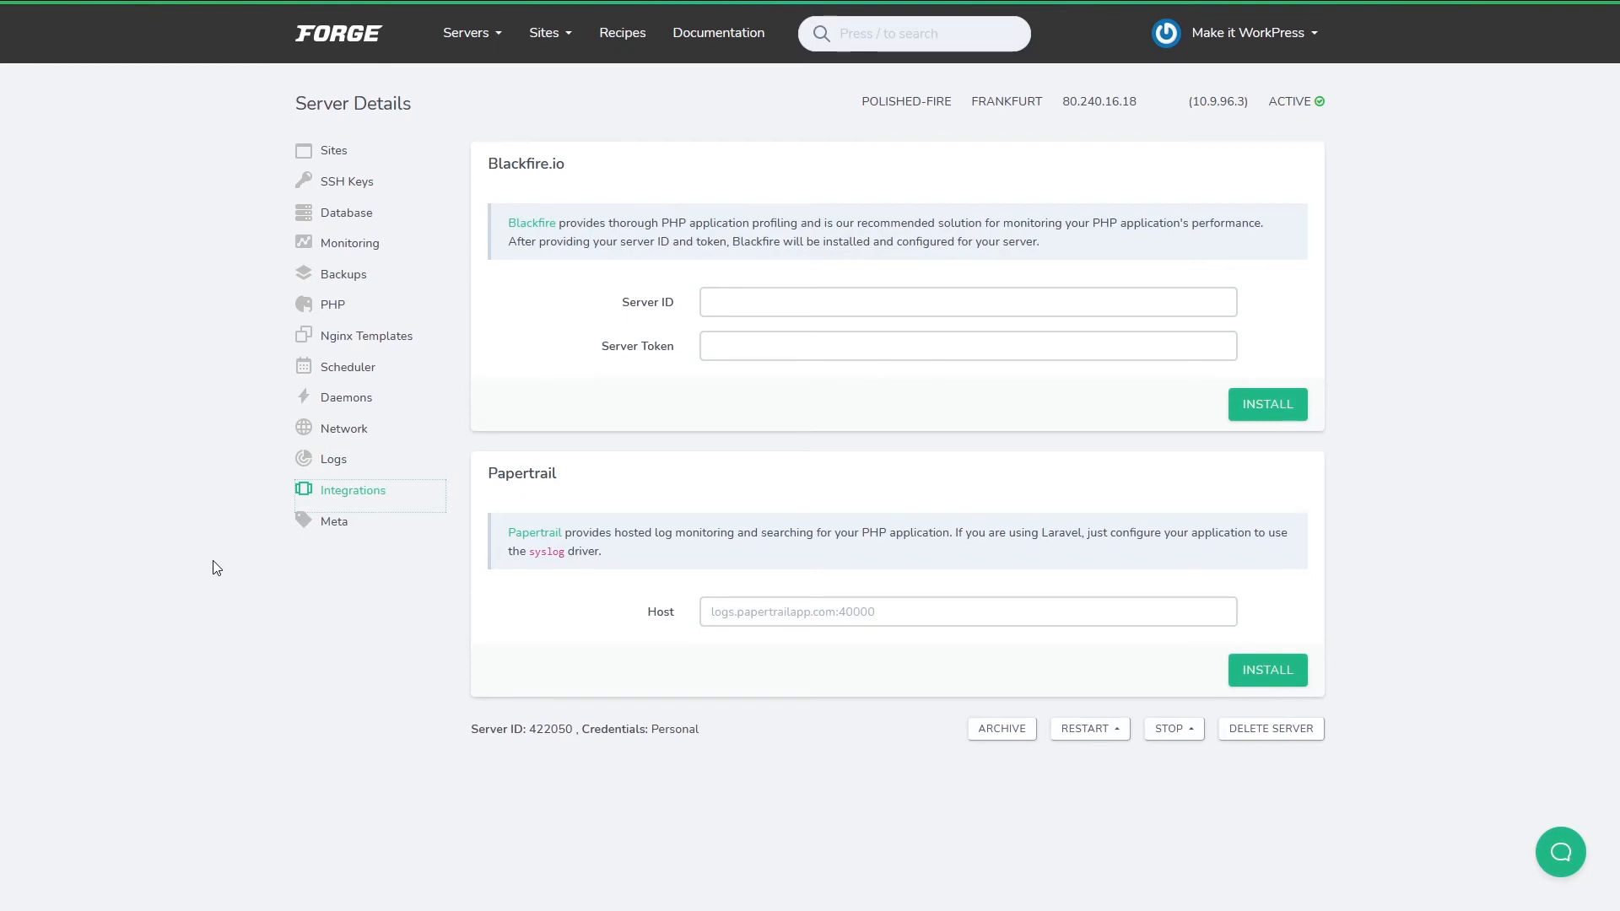
# View the server's public key, Forge's public key and metadata on Meta, then return to Sites.
pyautogui.click(326, 535)
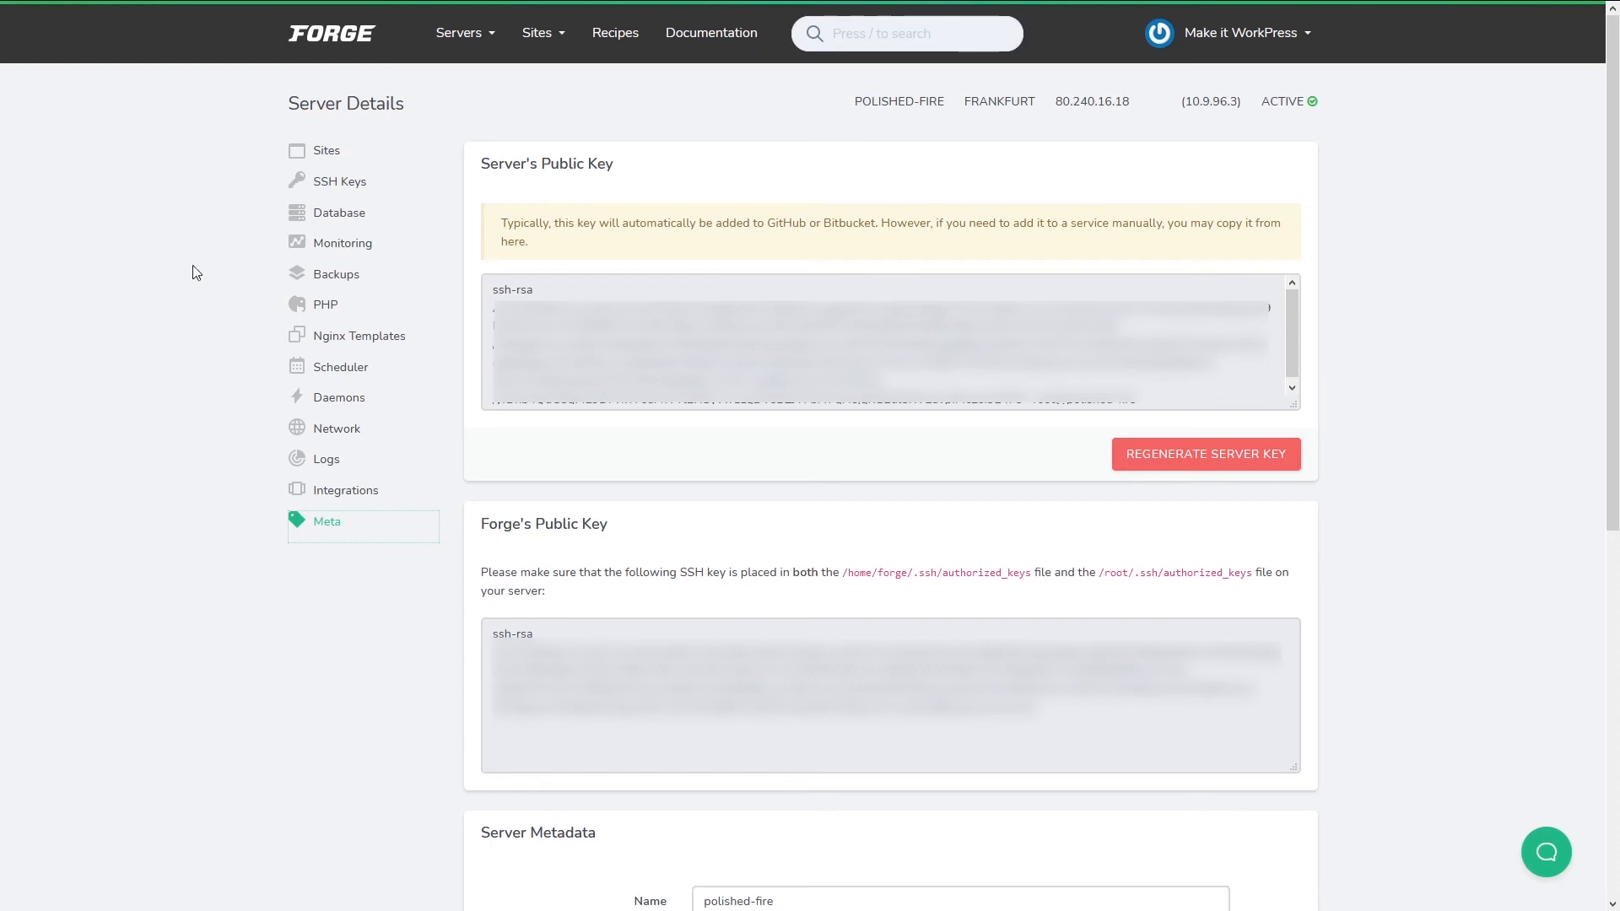
pyautogui.click(325, 153)
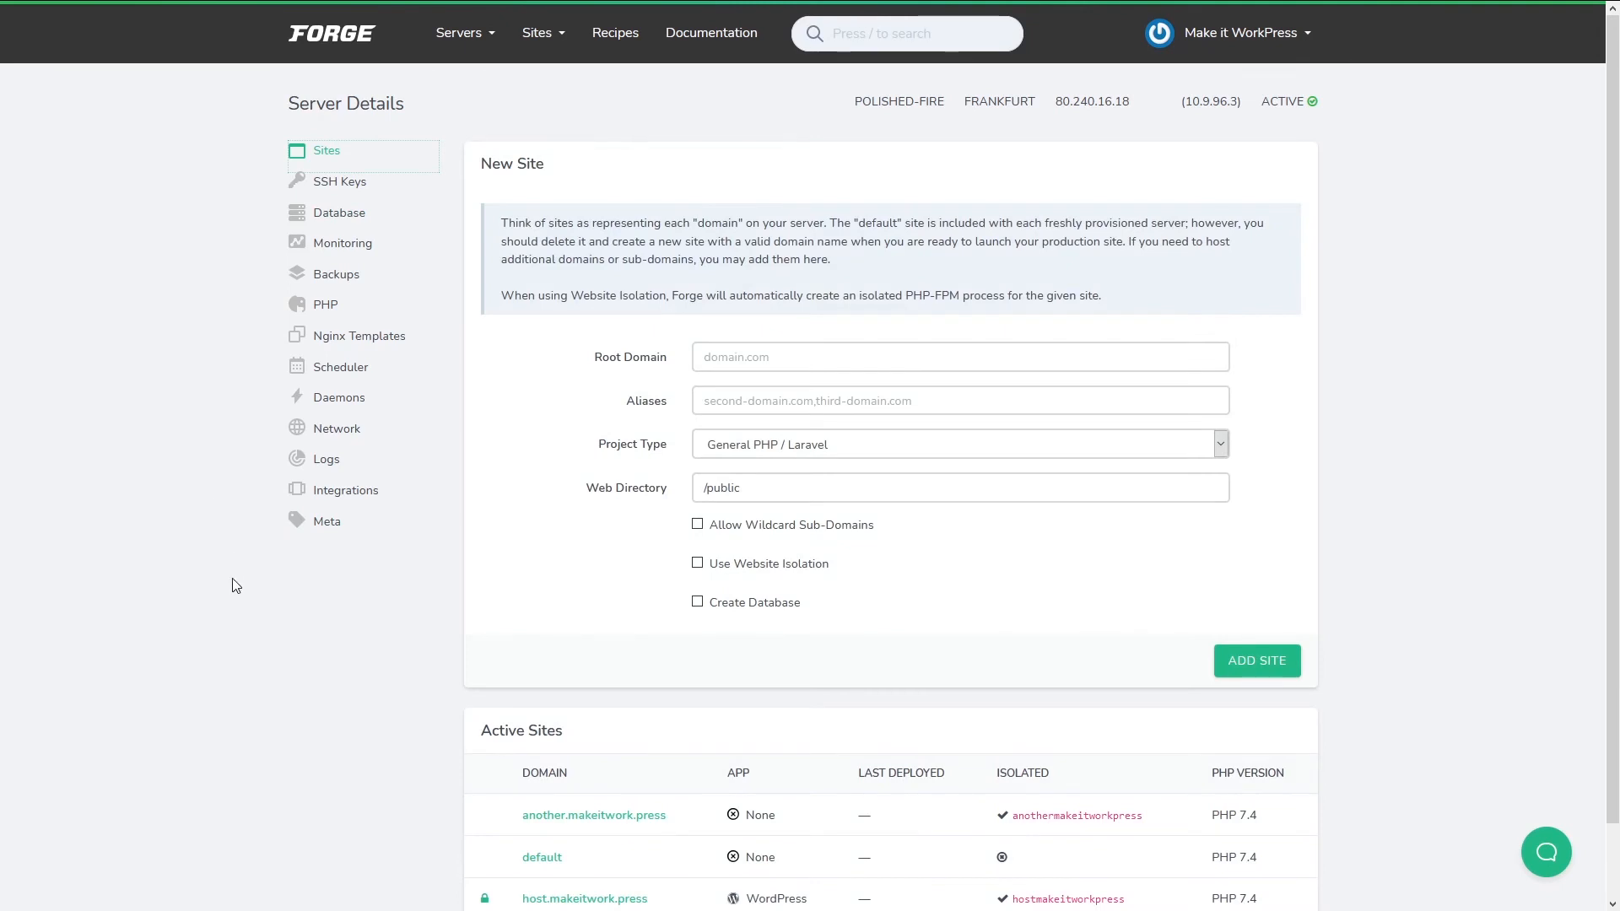
# Inspect the RESTART and STOP menus without acting, then go to another.makeitwork.press's details.
pyautogui.scroll(-1, 236, 586)
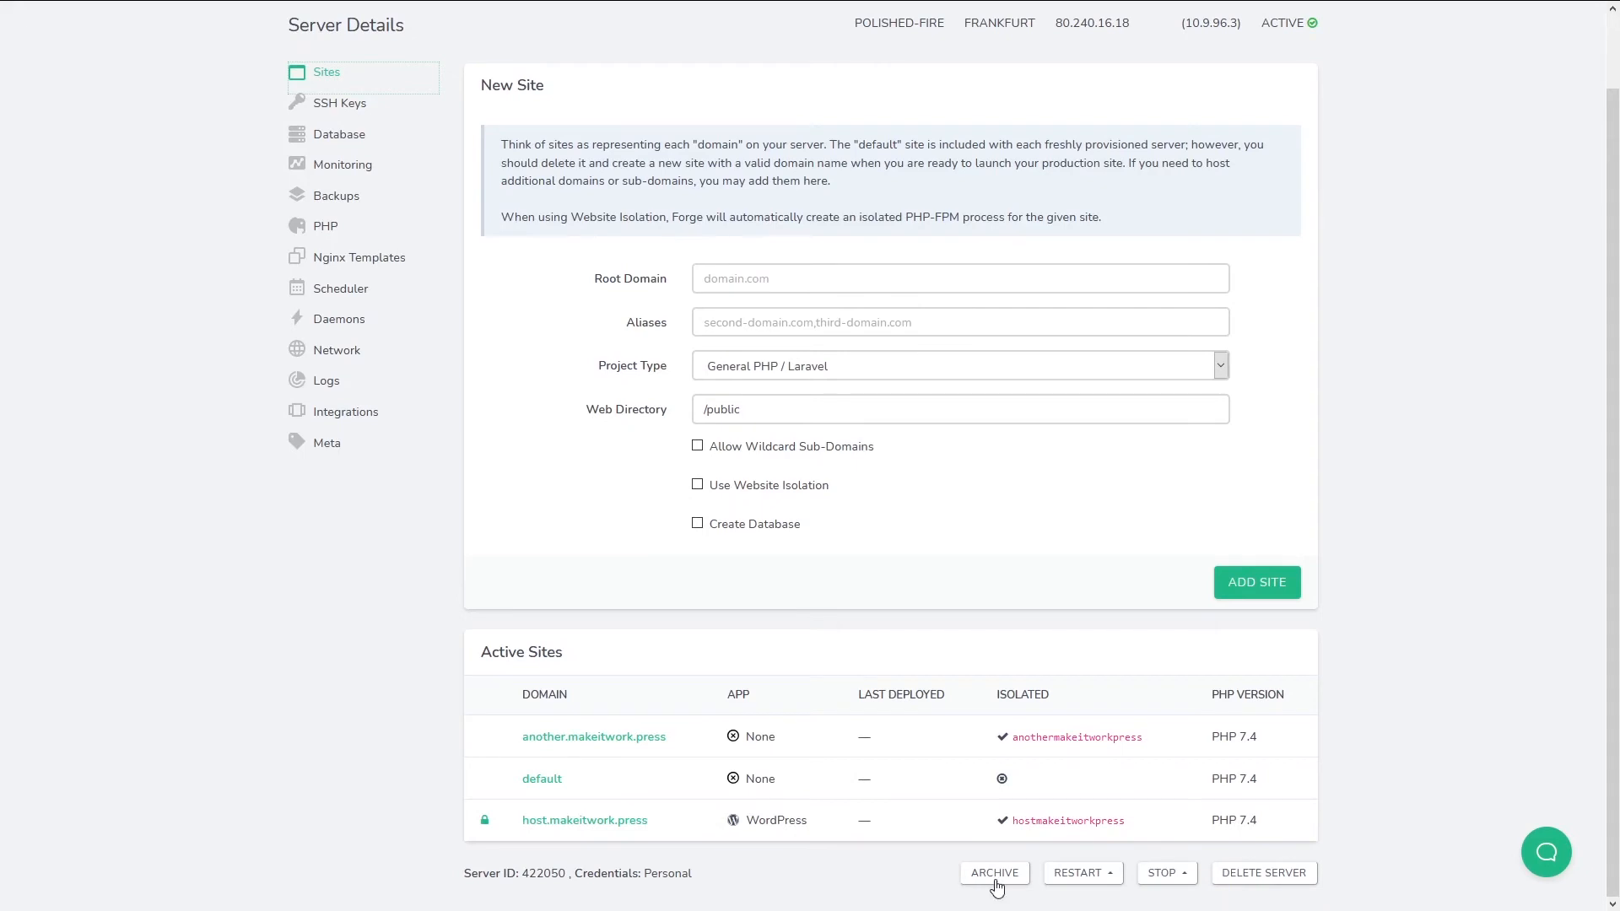
pyautogui.click(1114, 878)
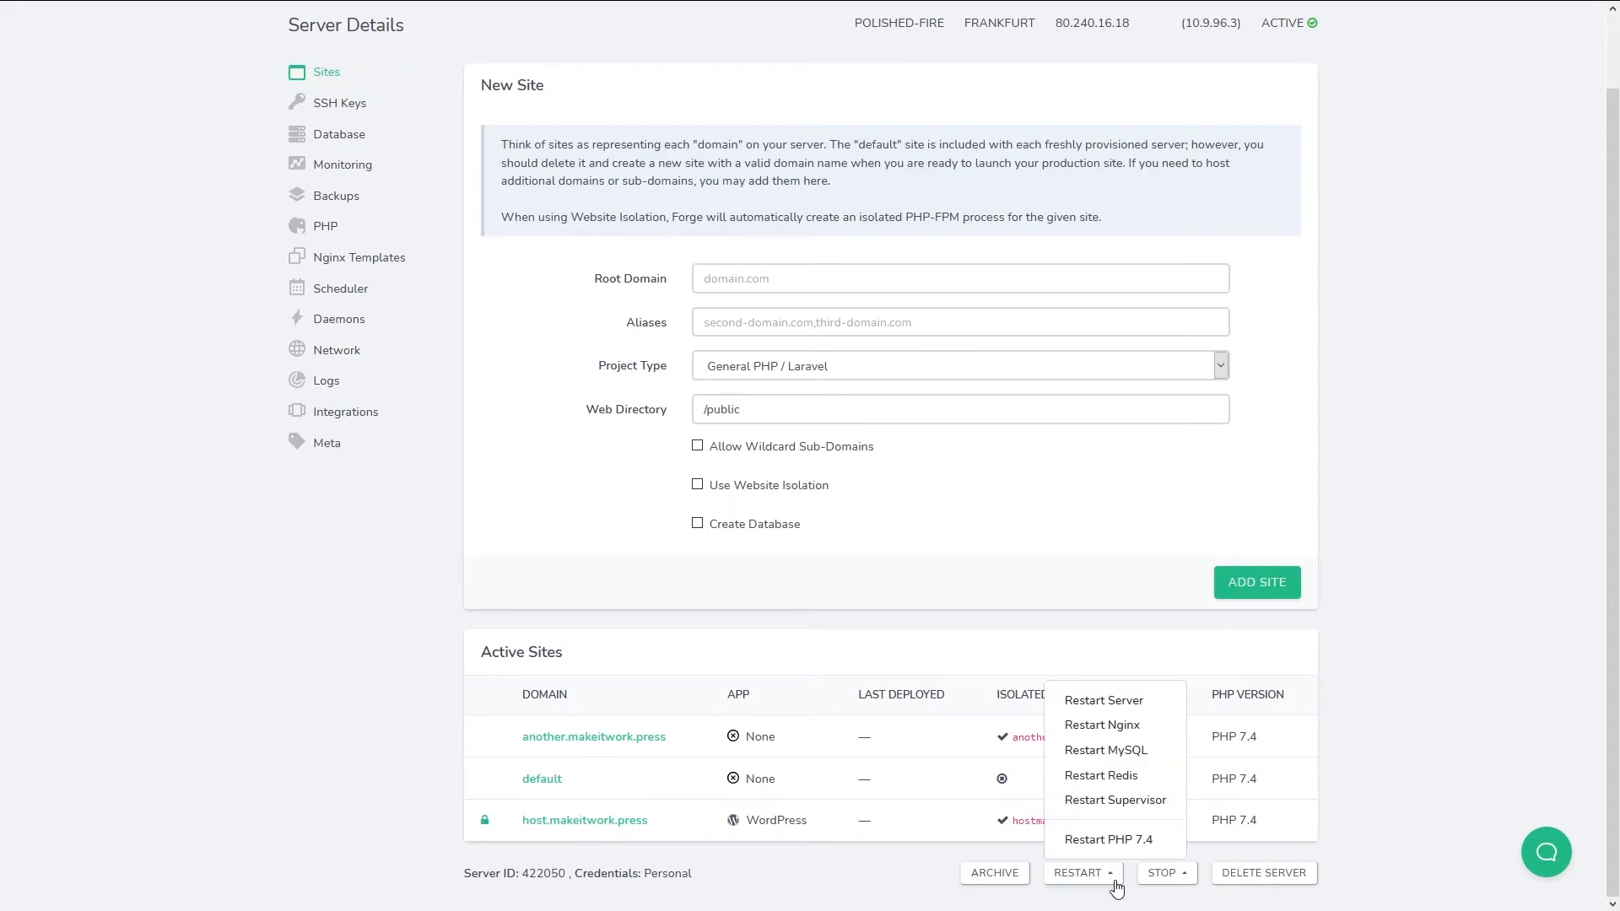
pyautogui.click(1183, 879)
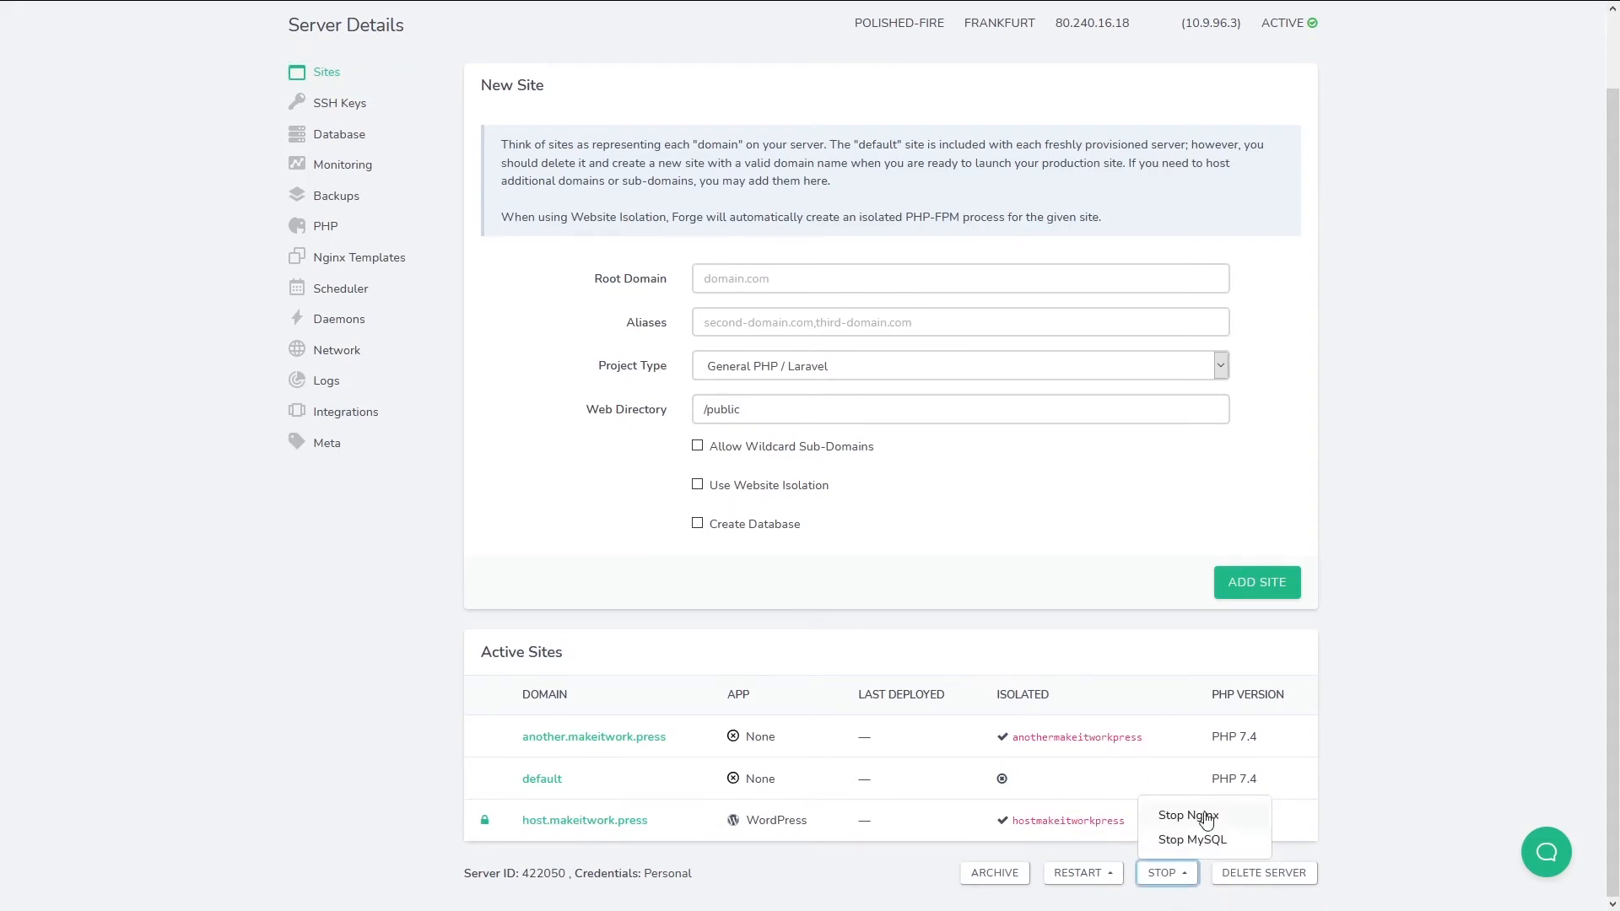
pyautogui.click(1403, 829)
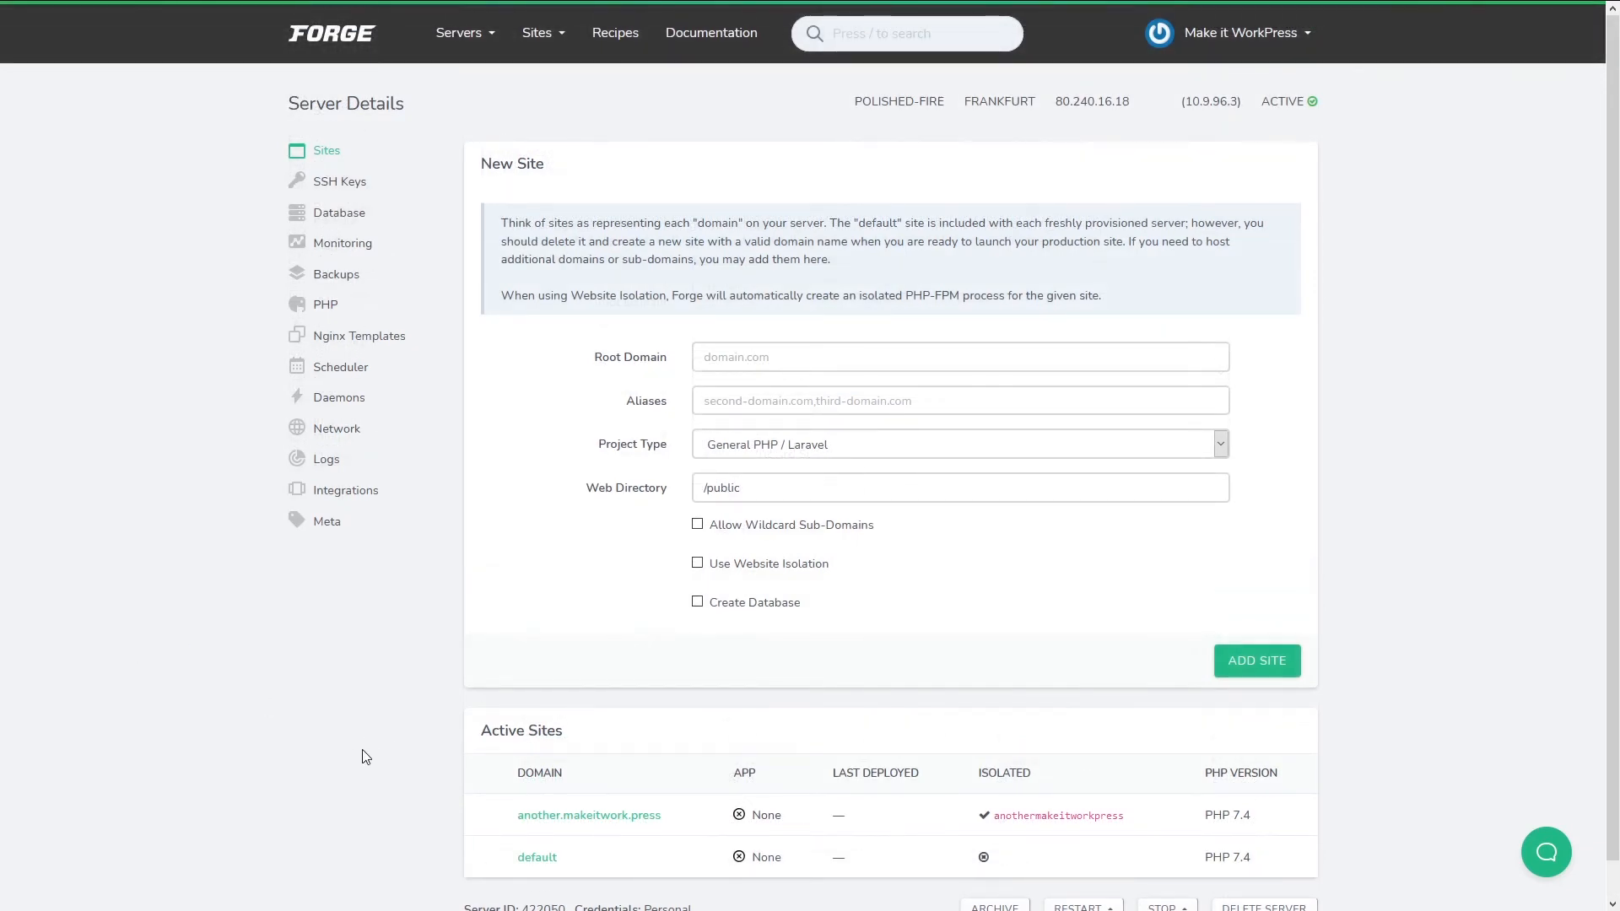
pyautogui.click(590, 816)
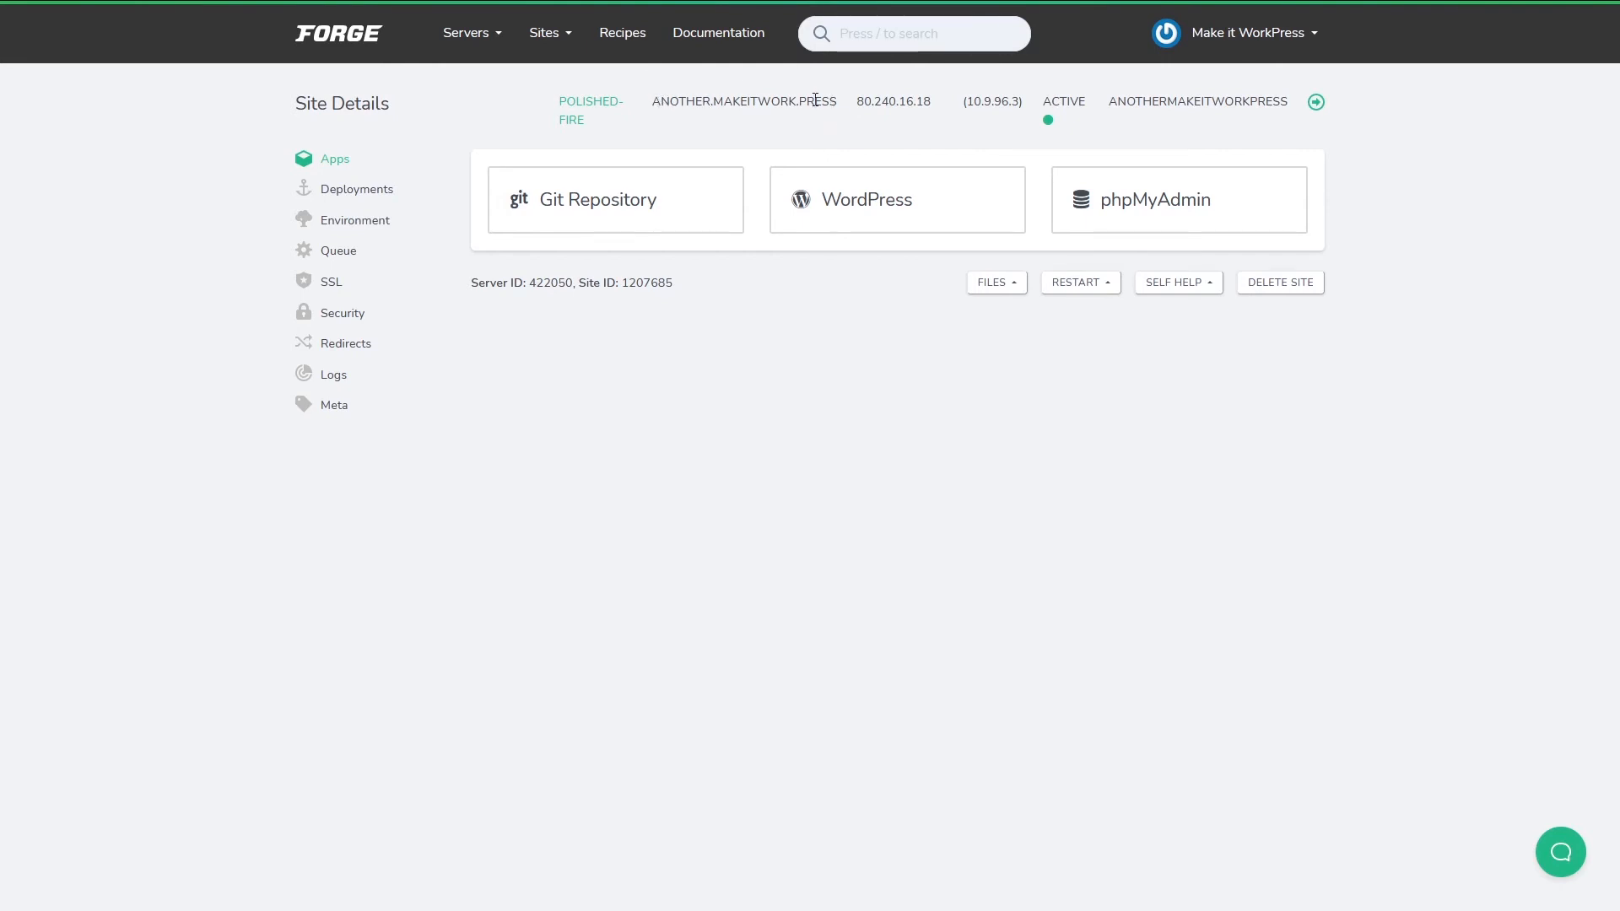
# Install the WordPress app with database anothermakeitworkpress and user forge, then copy the site's domain.
pyautogui.moveTo(865, 108)
pyautogui.click(857, 194)
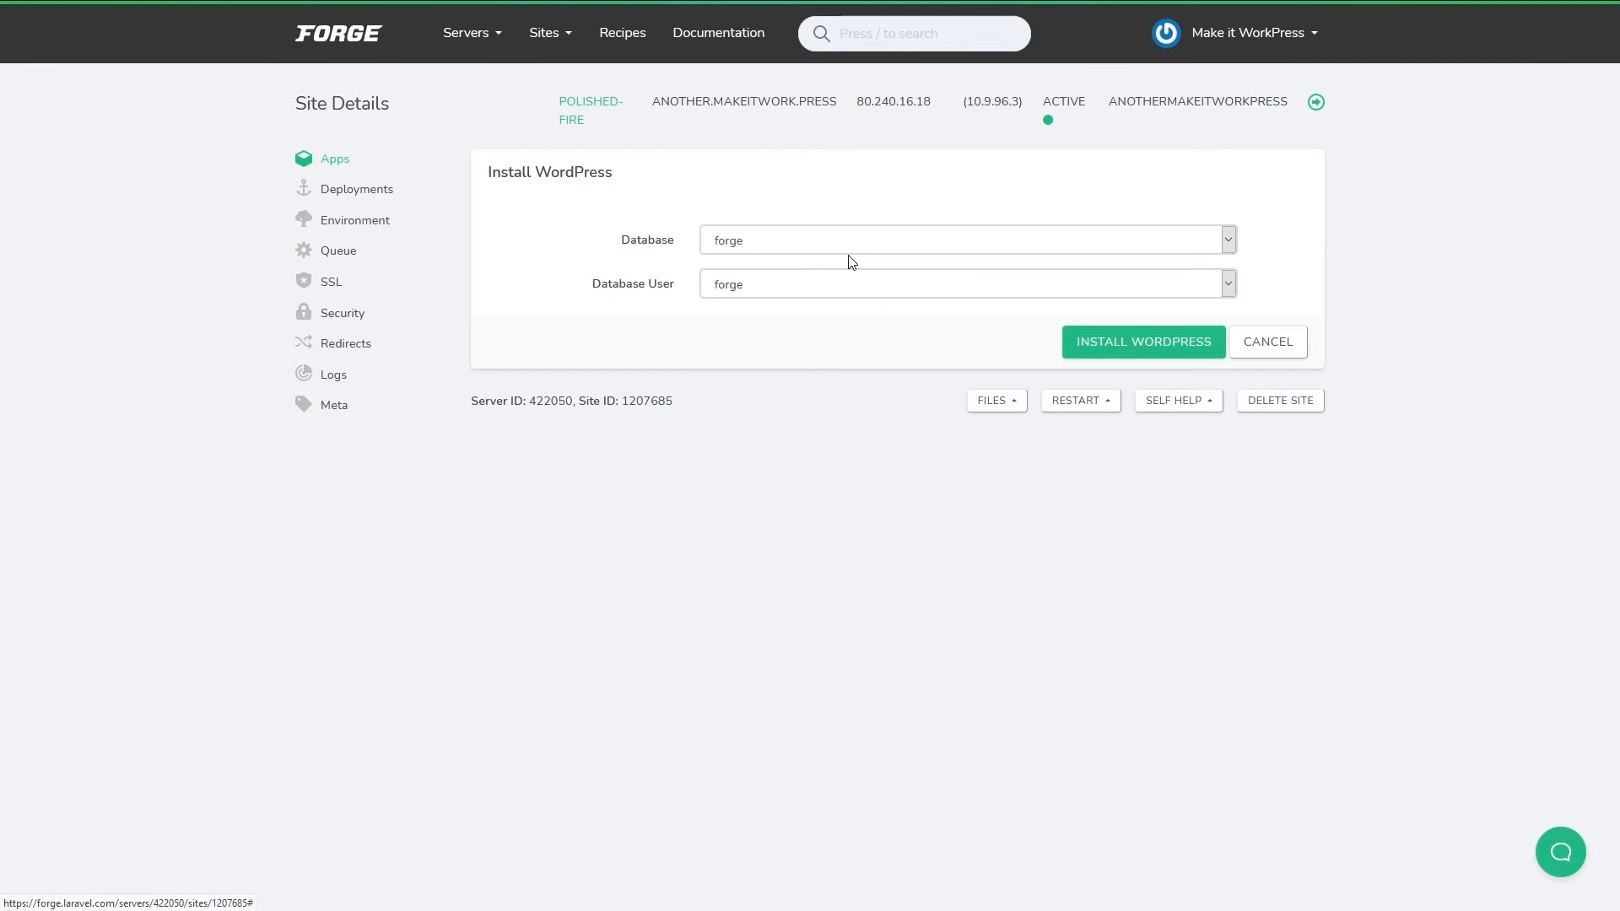
pyautogui.click(739, 246)
pyautogui.click(756, 314)
pyautogui.click(789, 287)
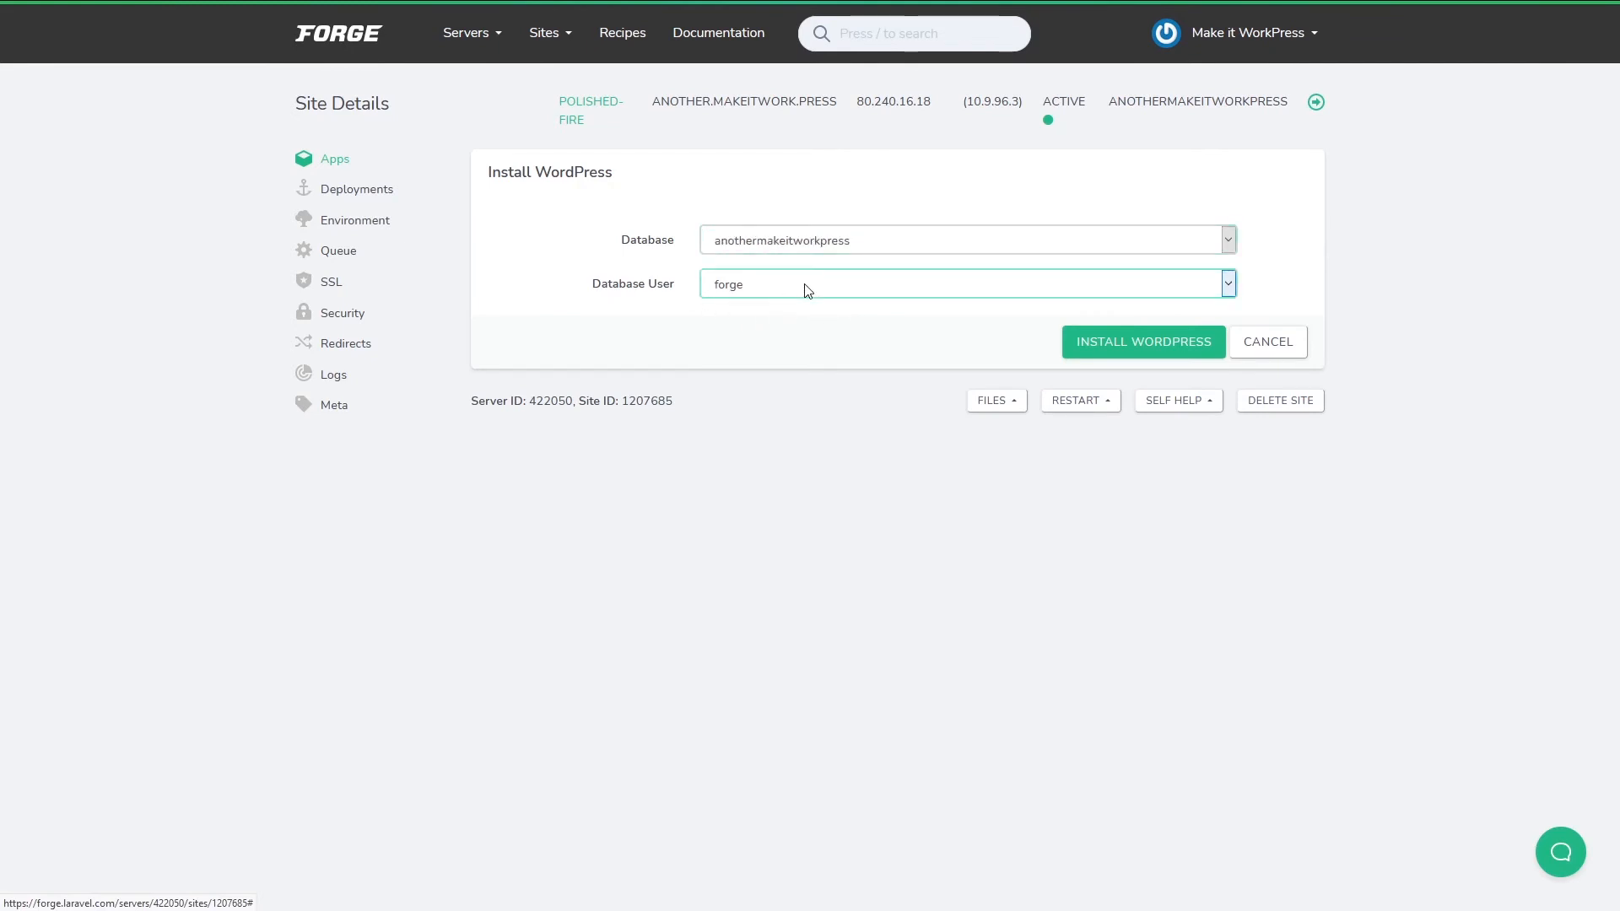
pyautogui.click(790, 245)
pyautogui.click(808, 292)
pyautogui.click(785, 580)
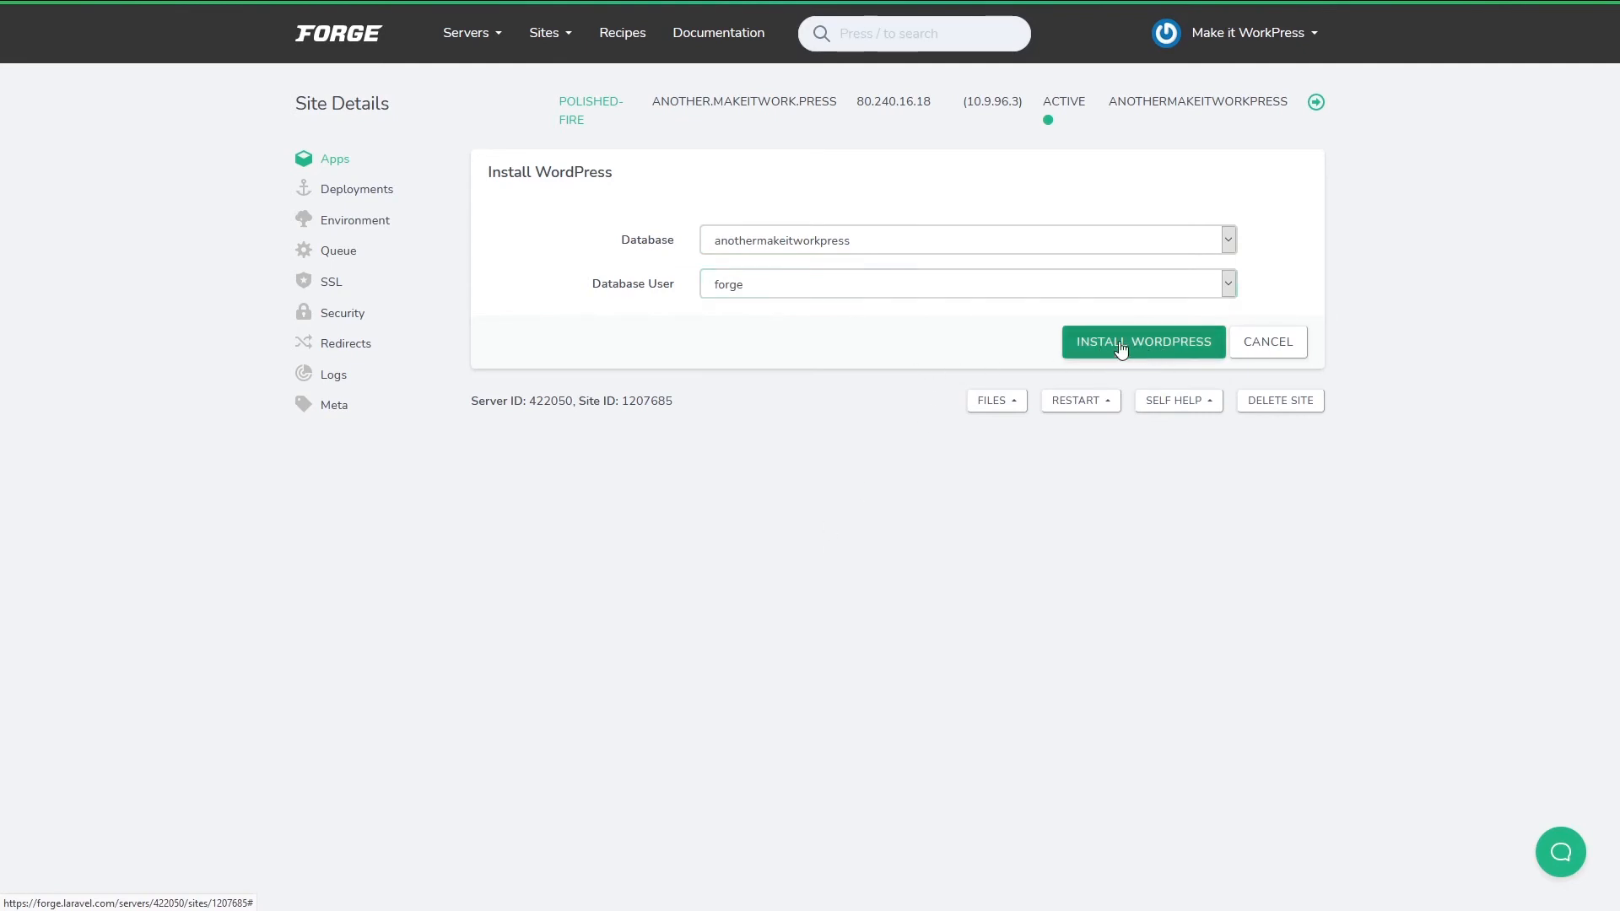
pyautogui.click(1156, 341)
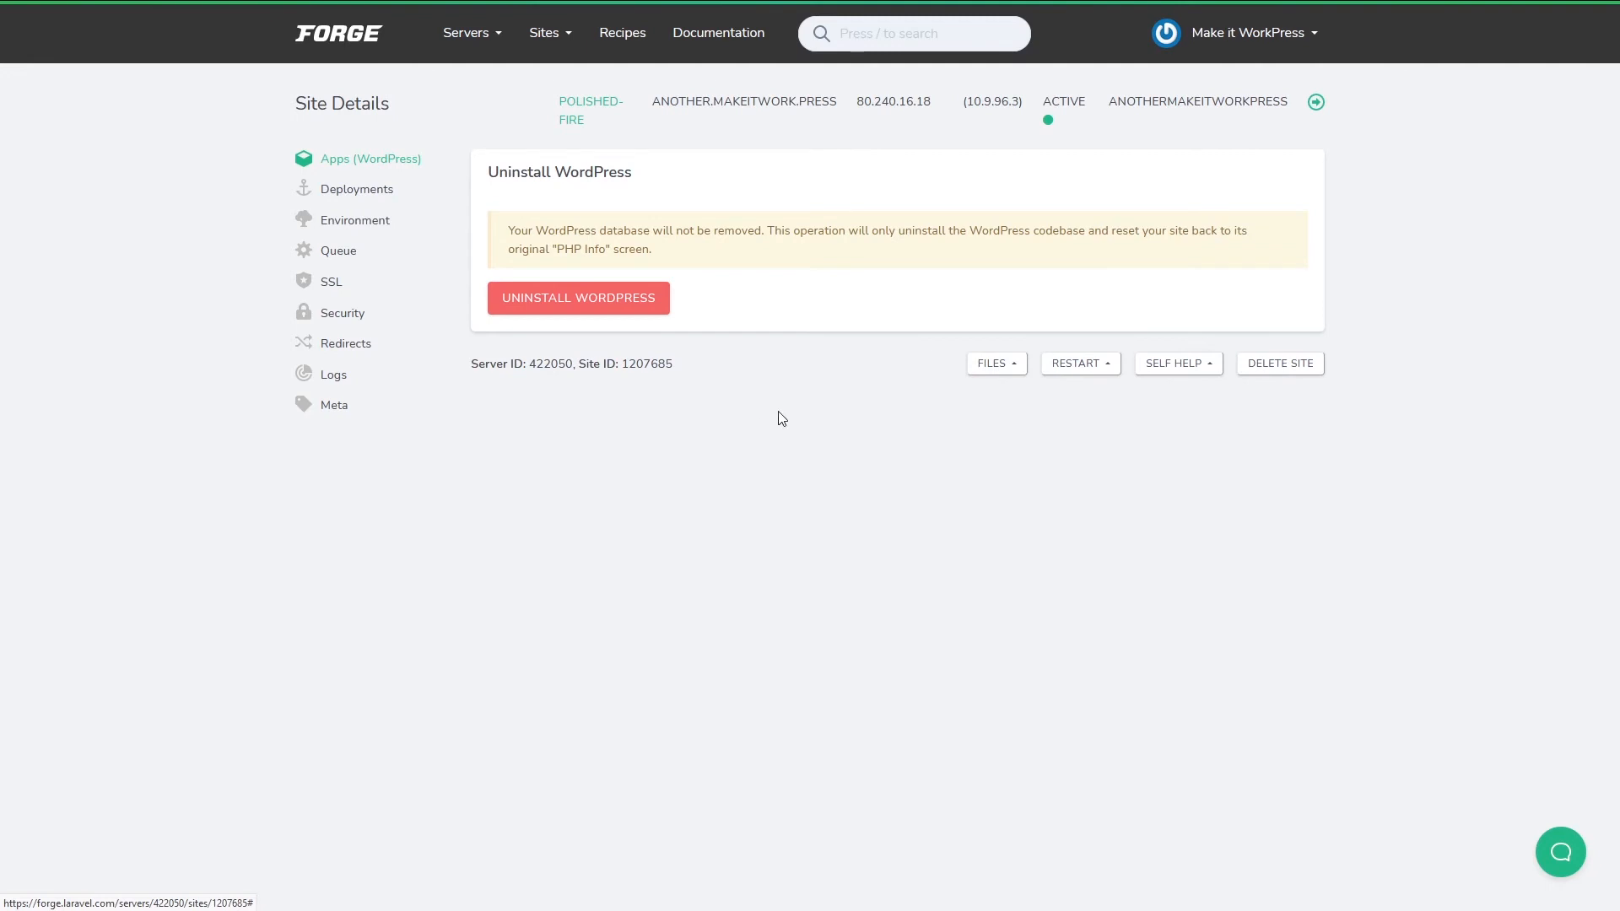
pyautogui.moveTo(842, 110); pyautogui.dragTo(651, 105)
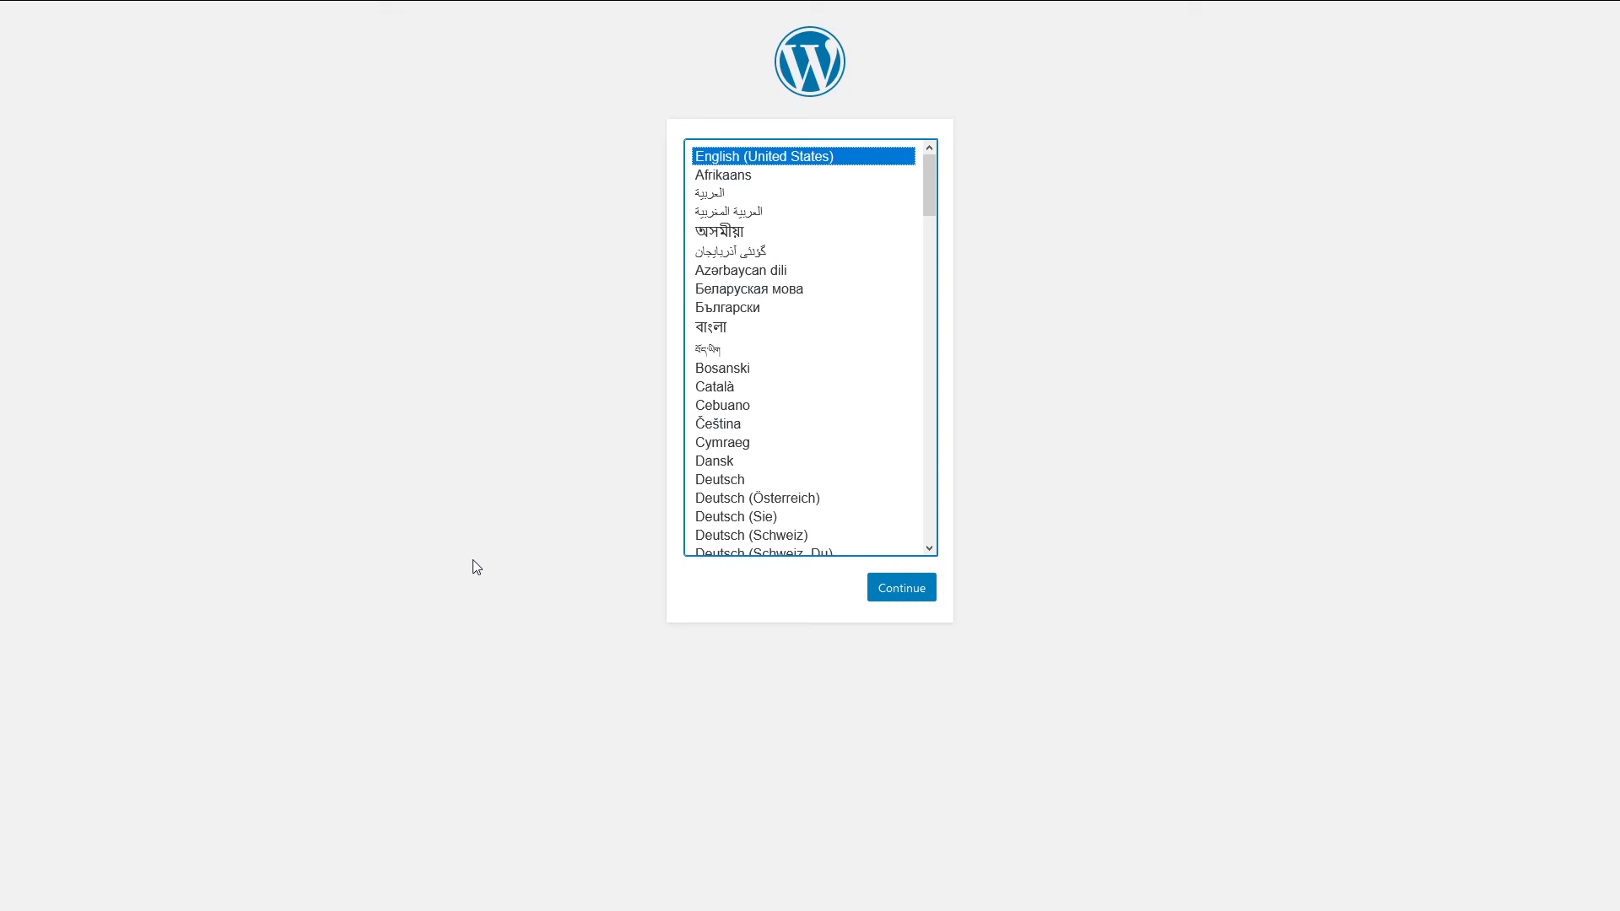
# Install WordPress in English titled 'some site', with an admin username and e-mail, search engines discouraged.
pyautogui.click(899, 590)
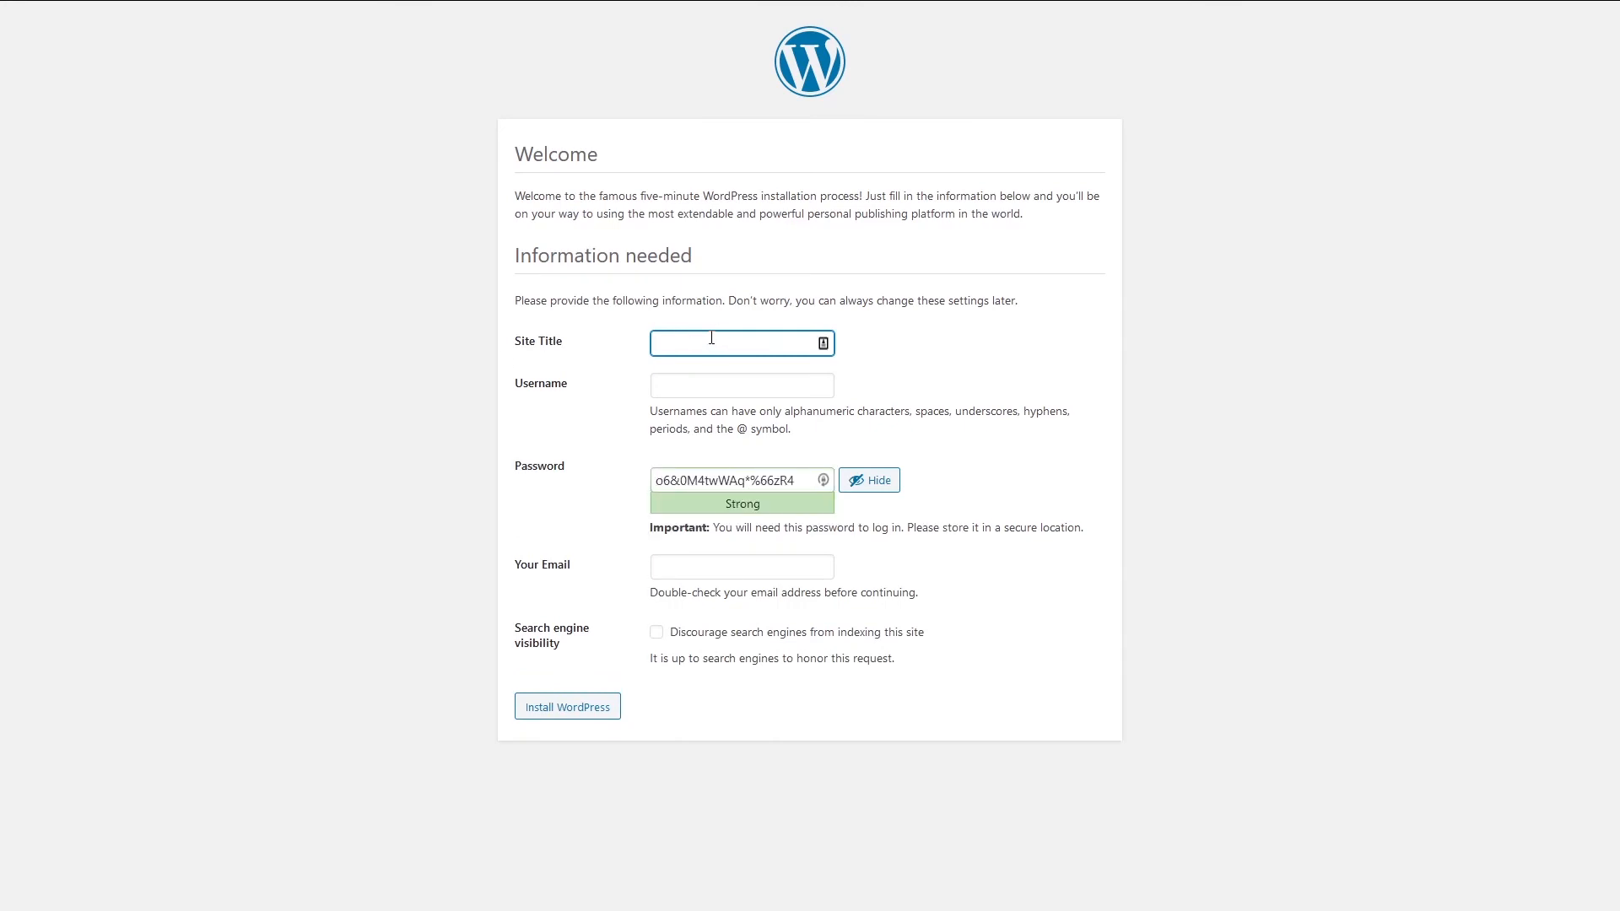
pyautogui.write('some site')
pyautogui.press('Tab')
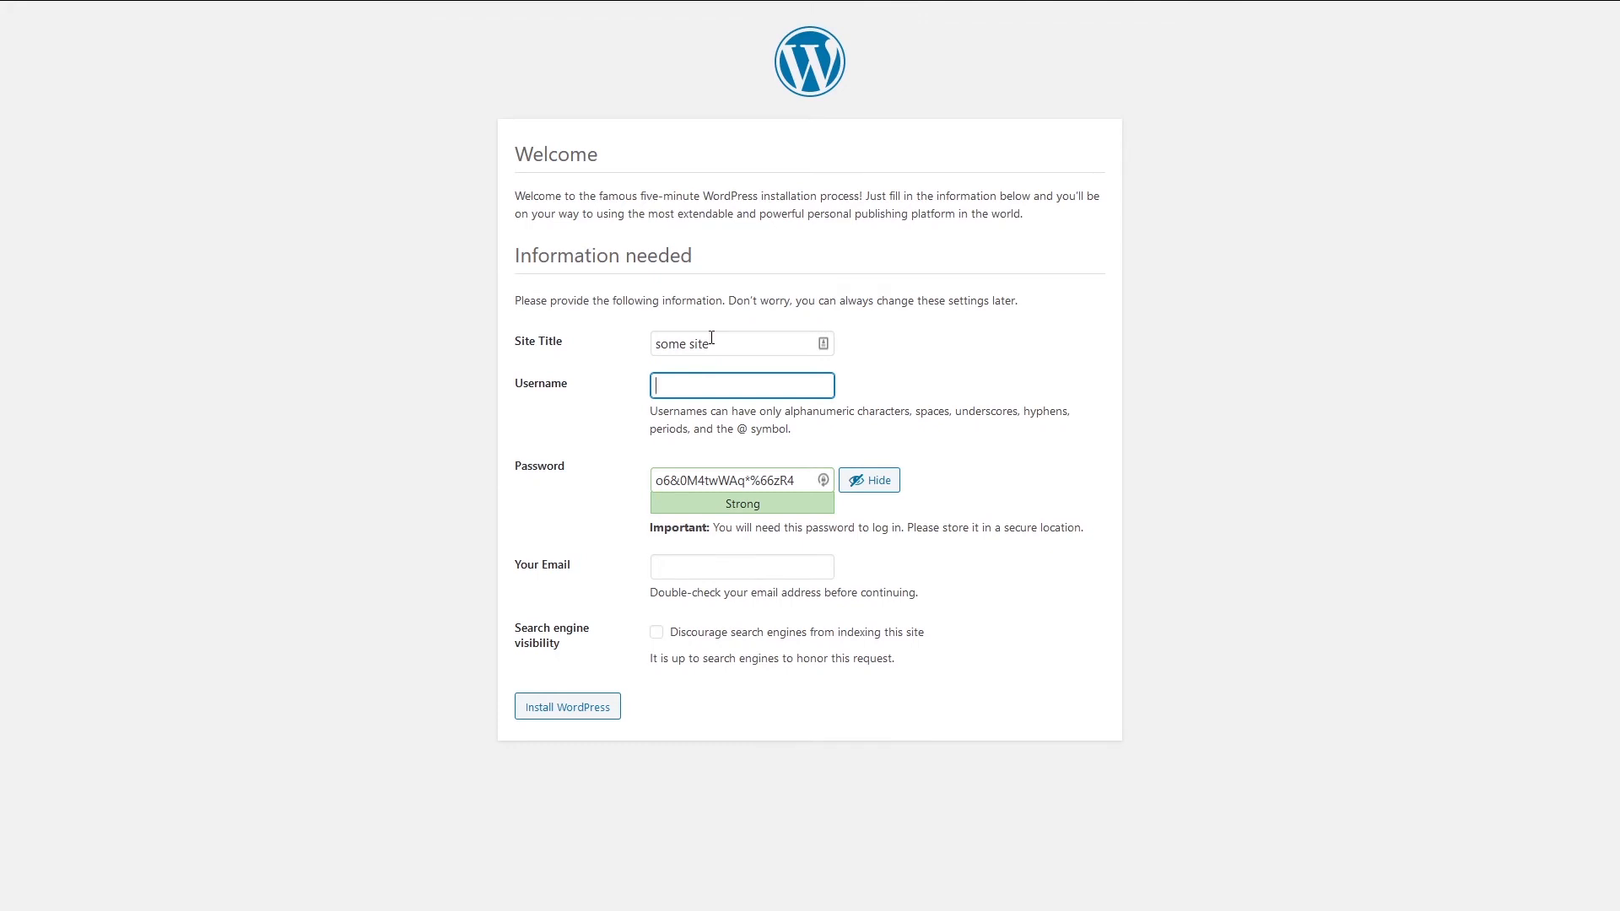
pyautogui.write('makeitworkpress')
pyautogui.press('Tab')
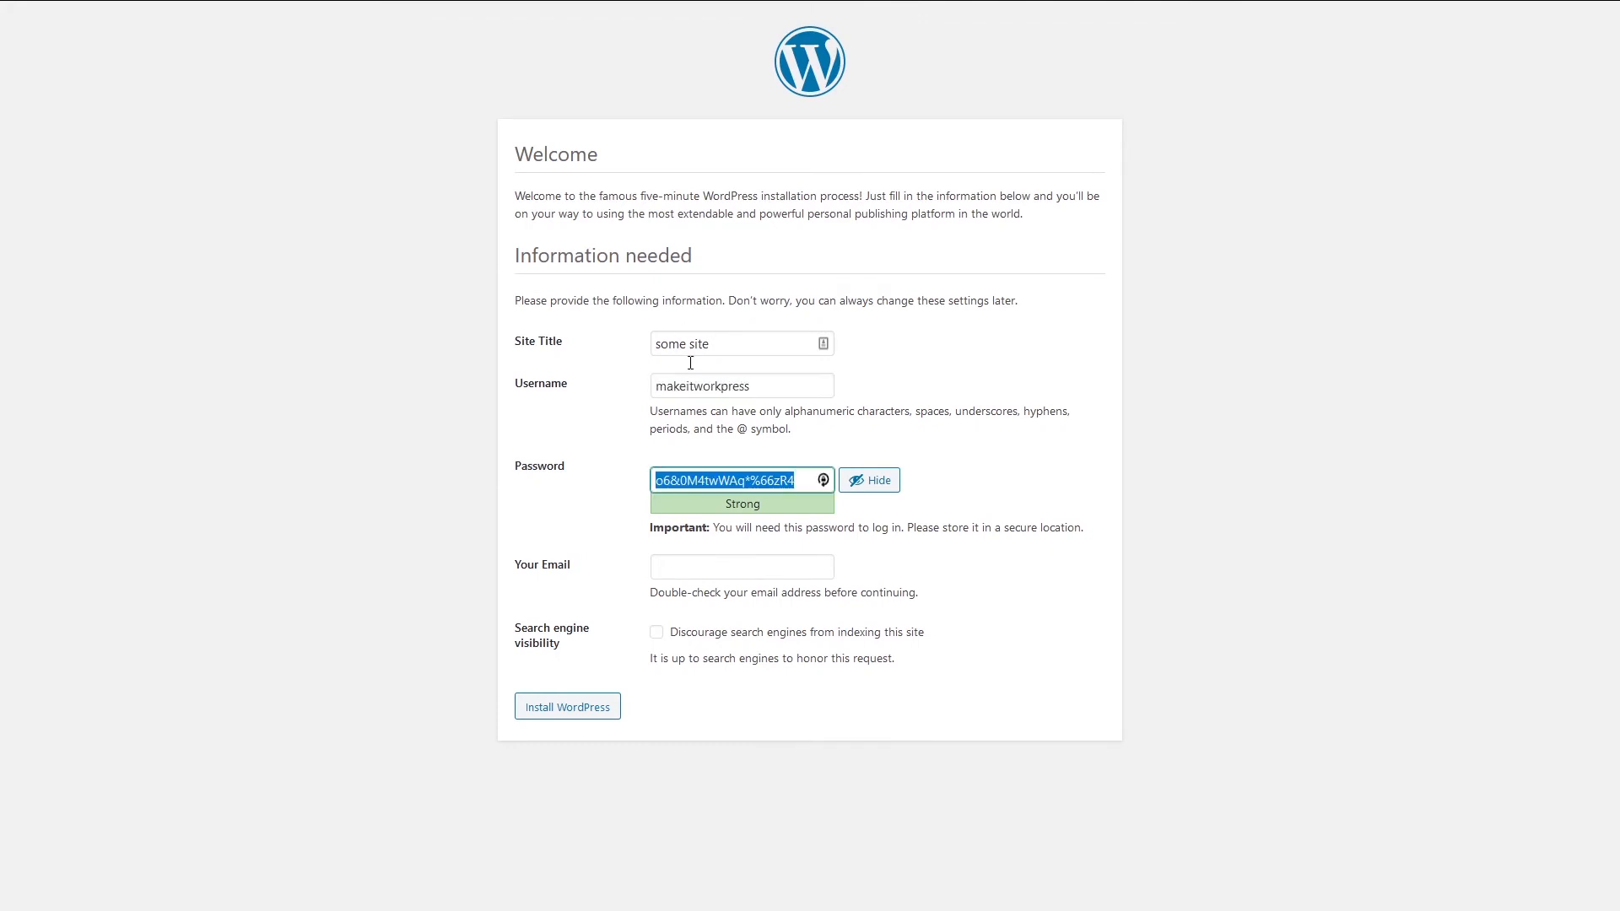
pyautogui.click(675, 570)
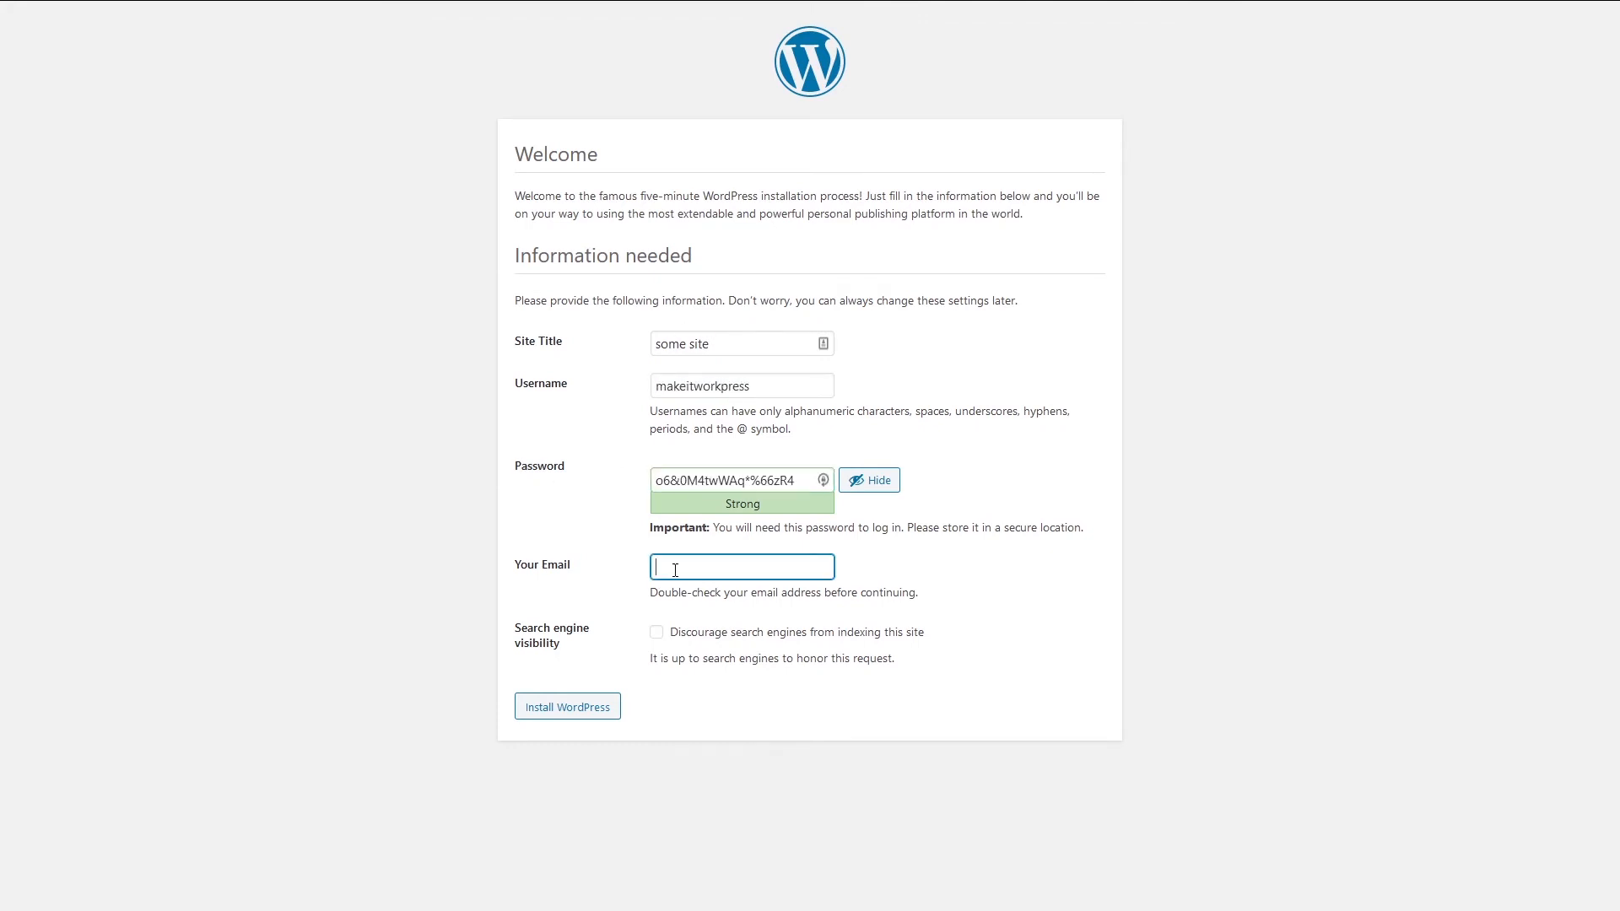
pyautogui.click(657, 632)
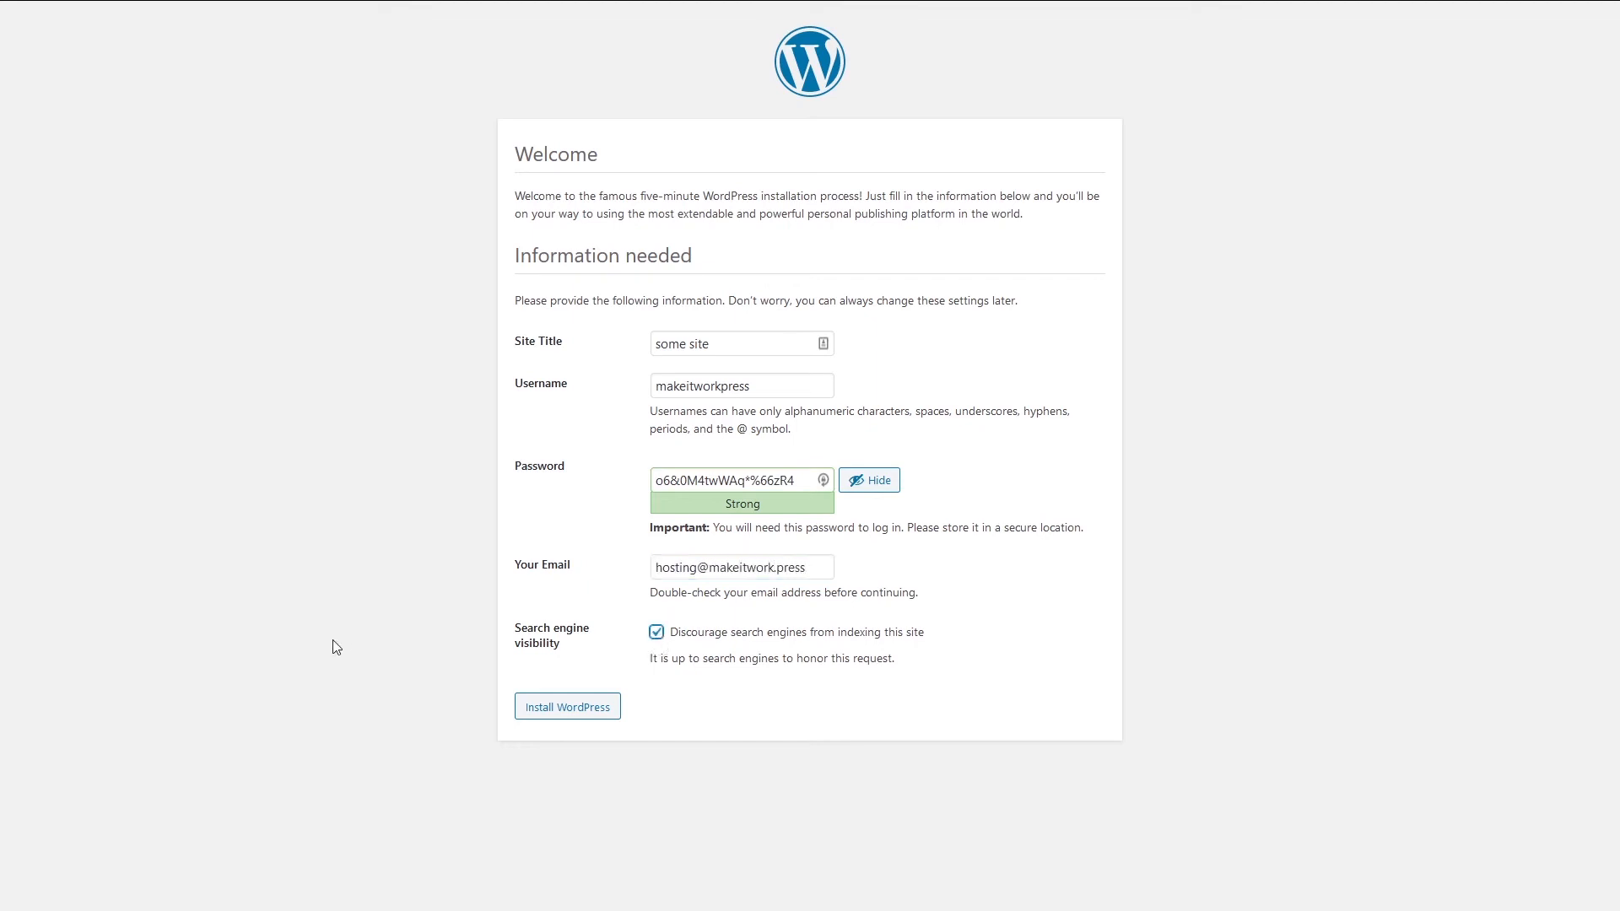
pyautogui.click(574, 722)
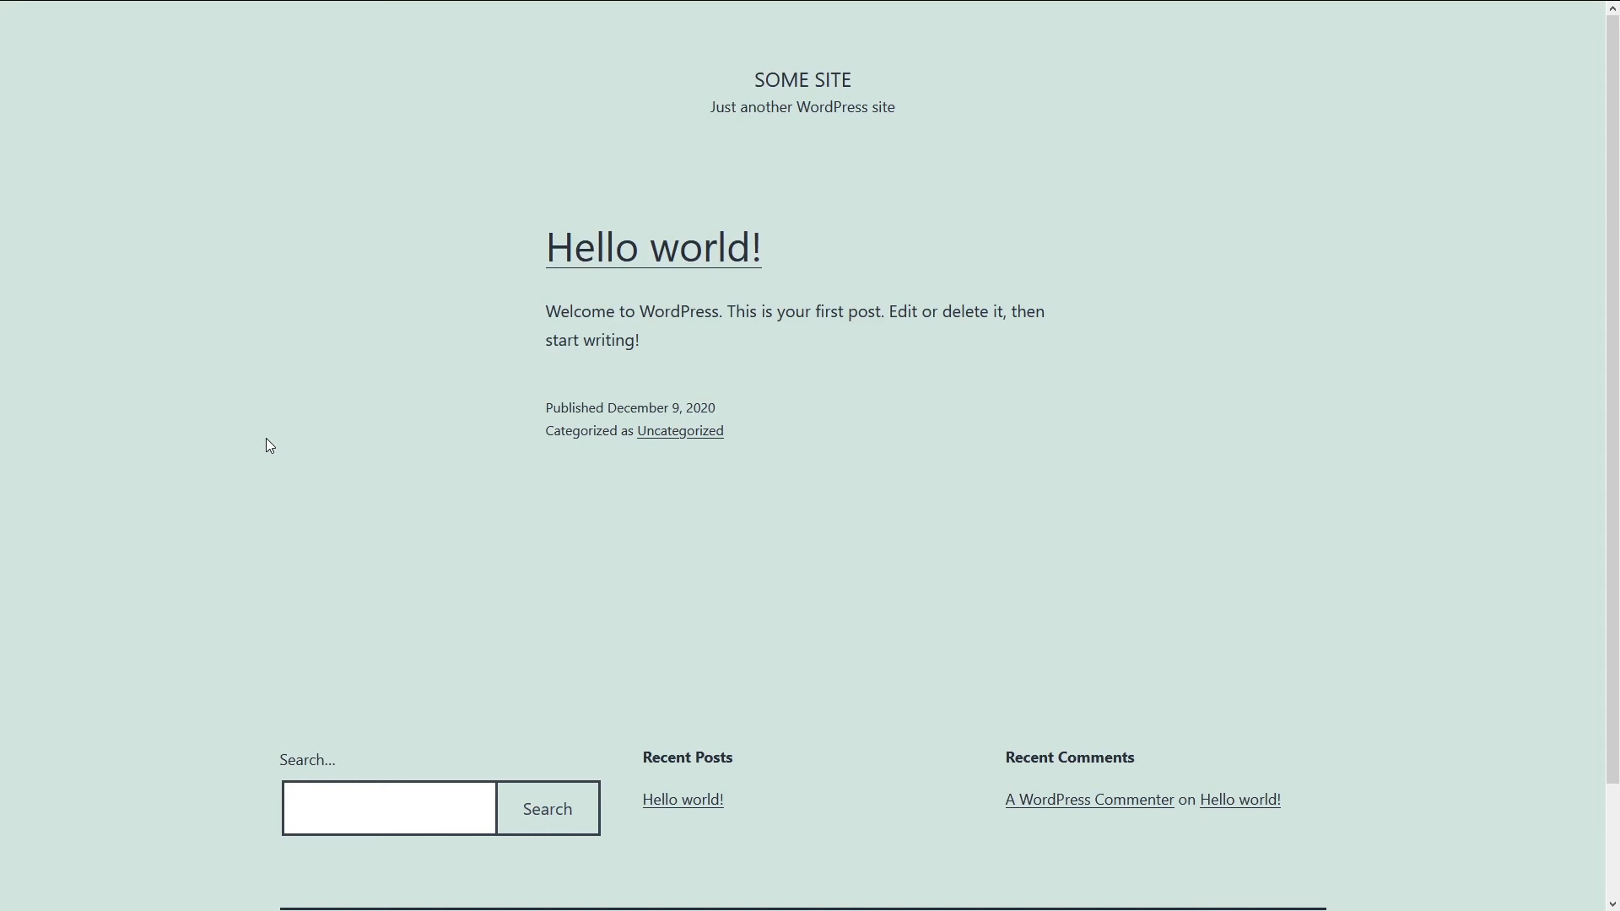
# Scroll the new site's front page down to the footer and back up.
pyautogui.scroll(-2, 270, 452)
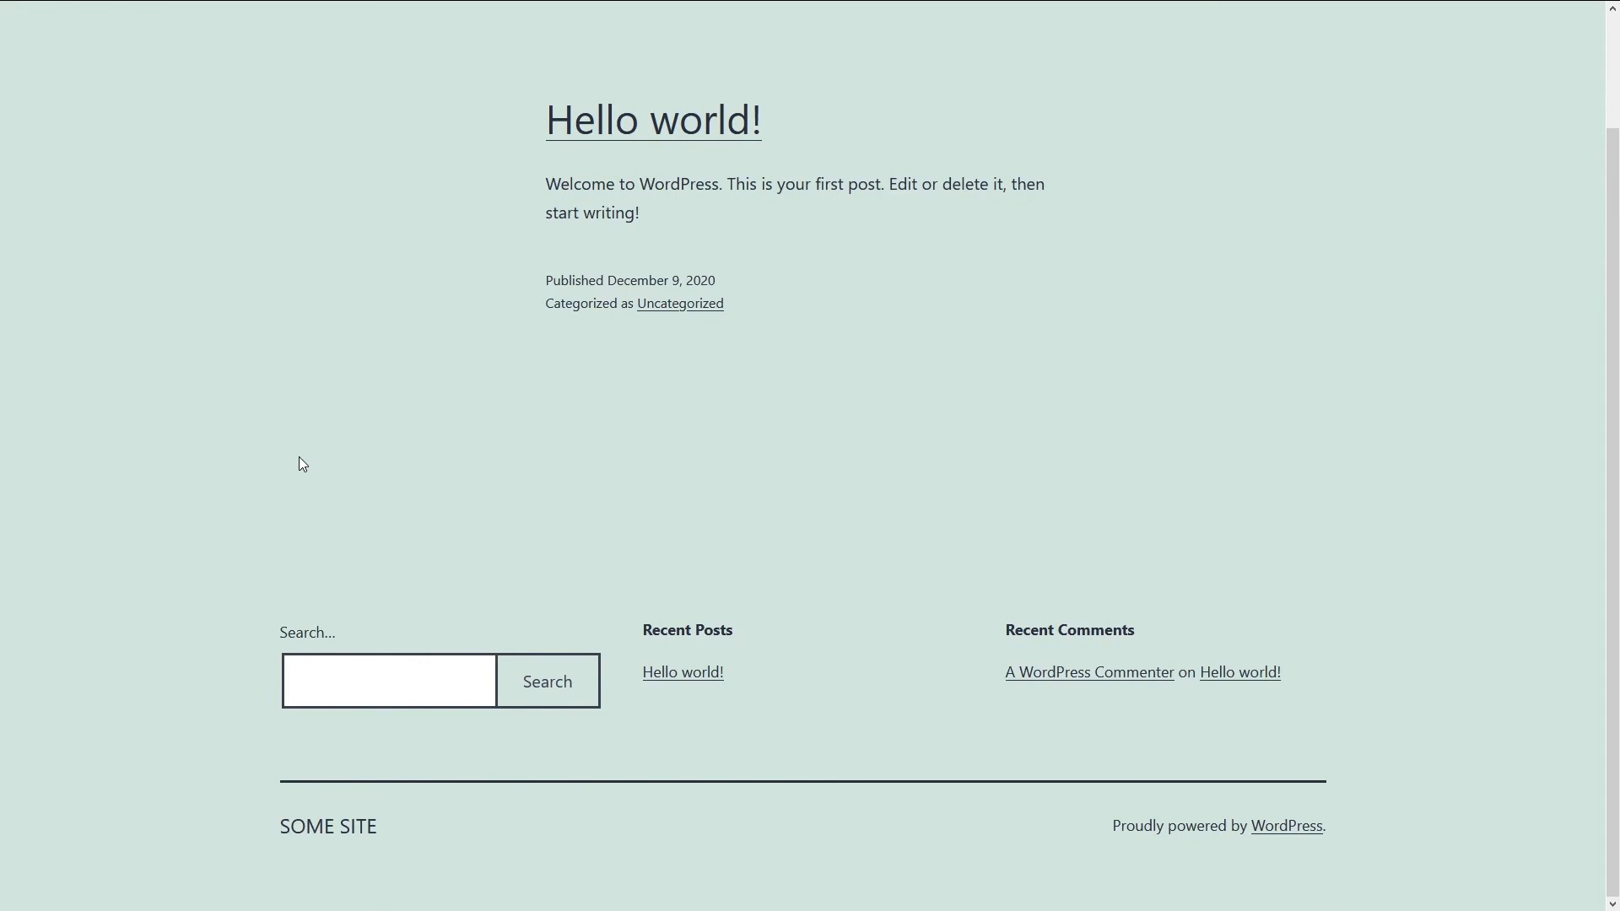
pyautogui.scroll(2, 321, 468)
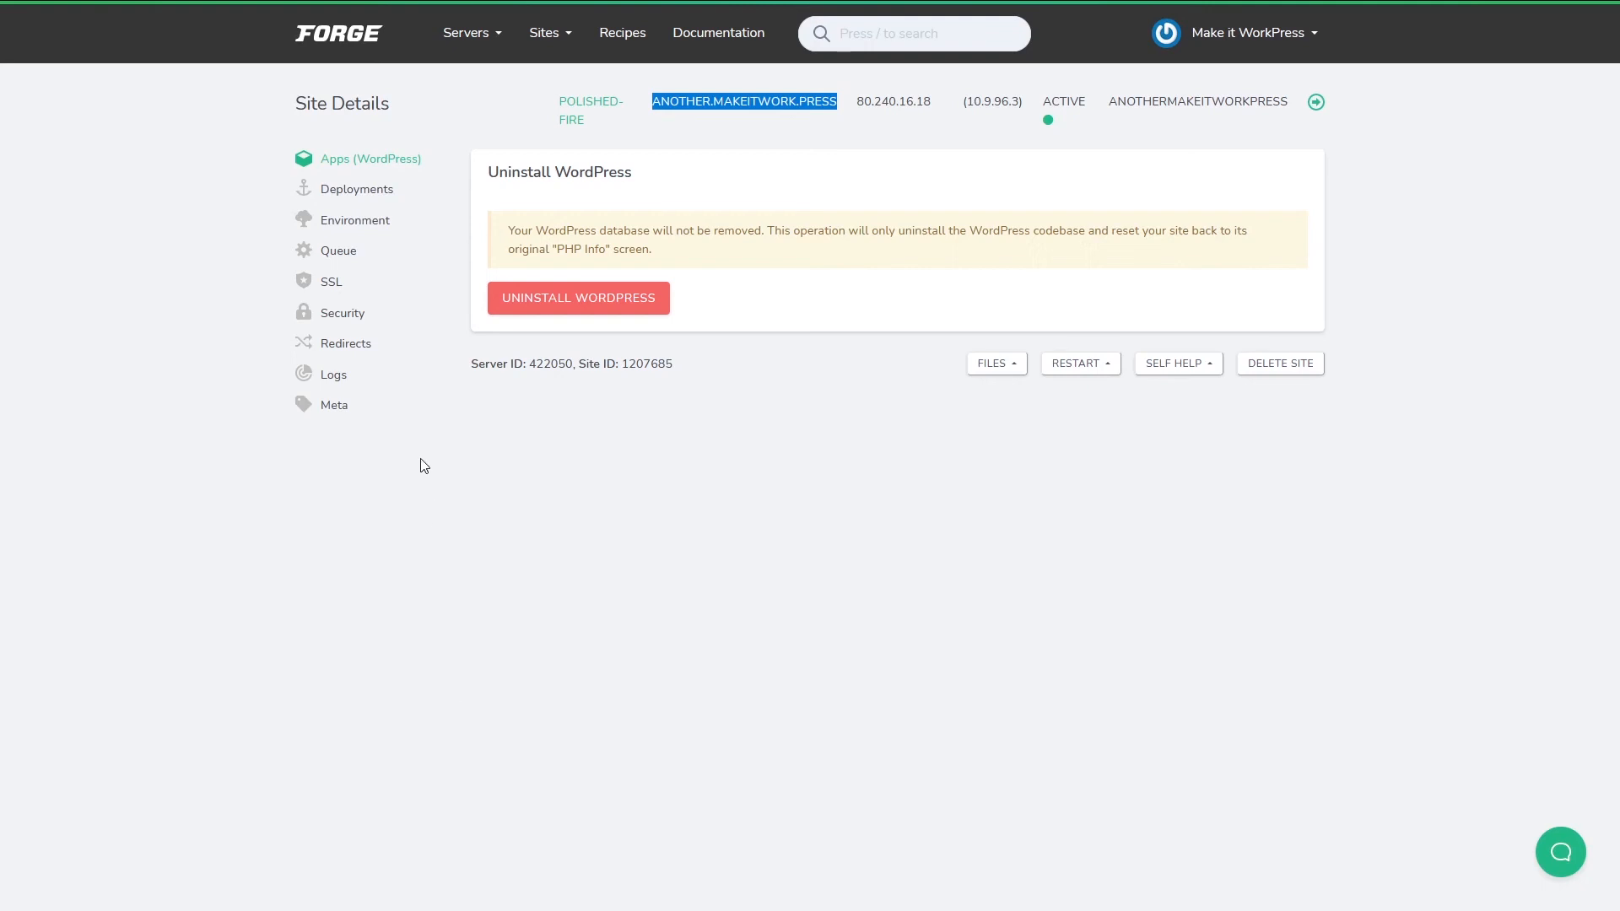
# Look at the site's deployment settings and environment file, then show the SSL New Certificate options.
pyautogui.click(358, 198)
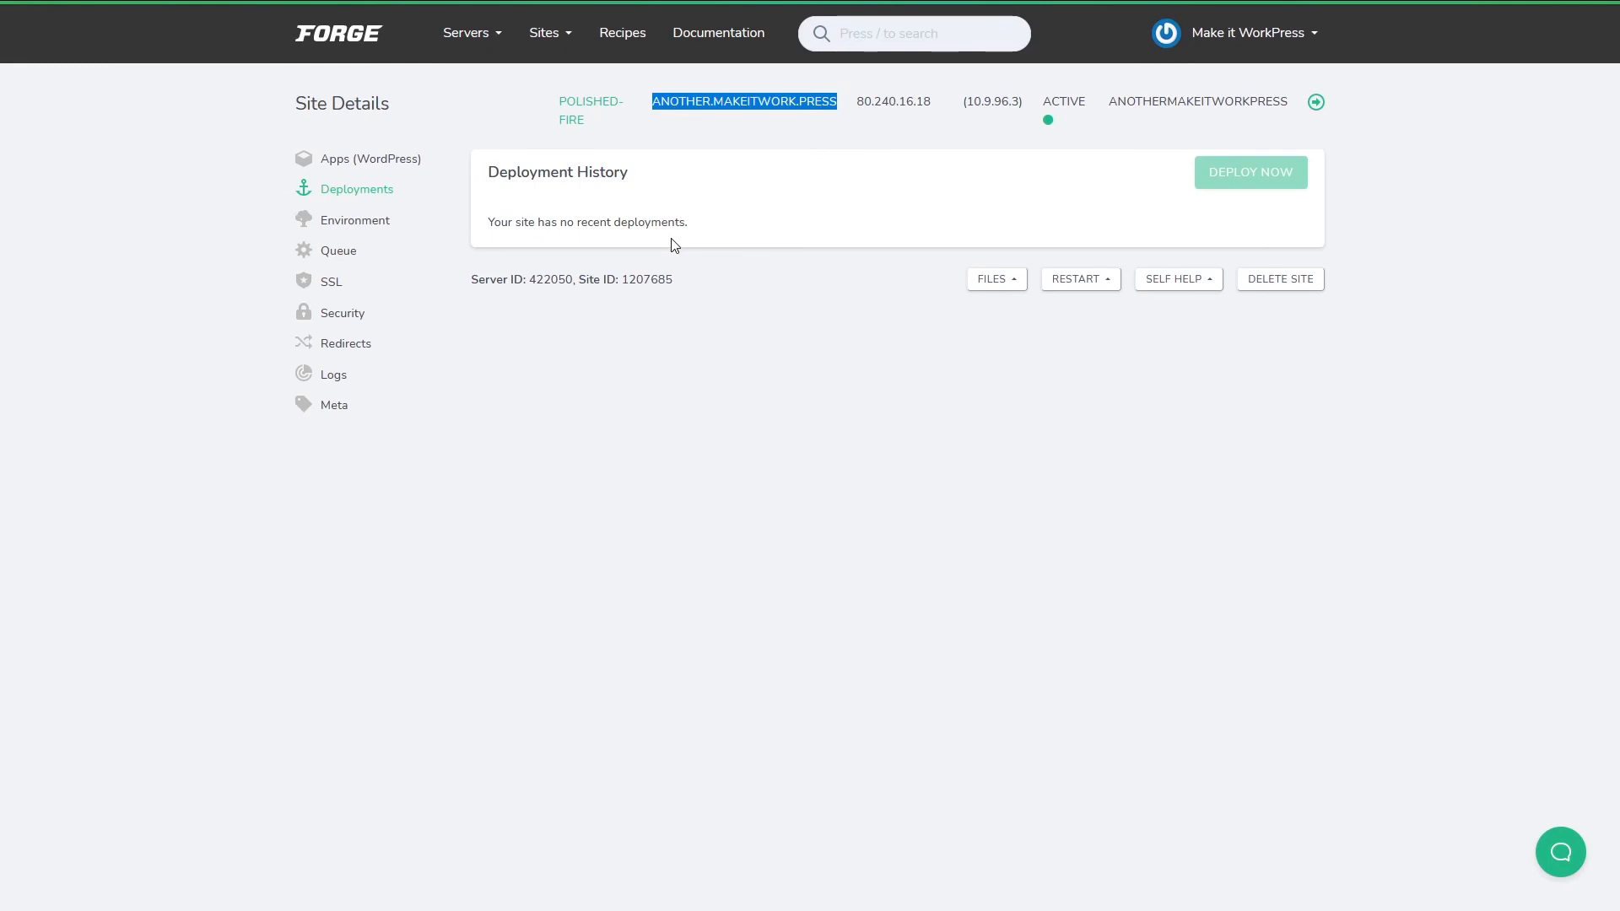
pyautogui.click(375, 228)
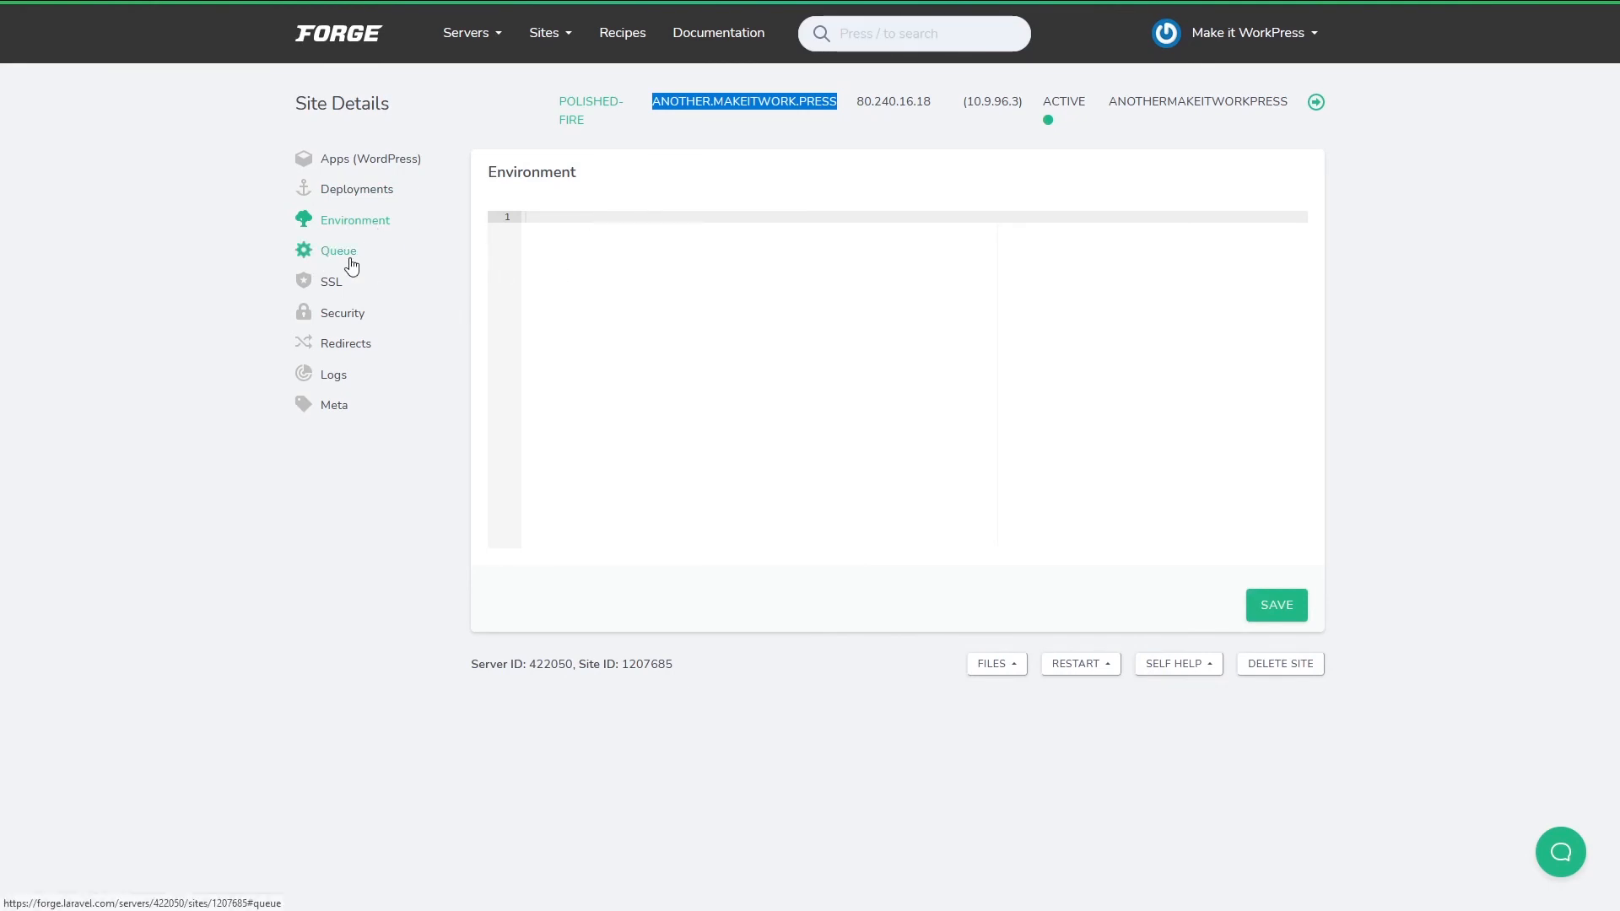
pyautogui.click(315, 291)
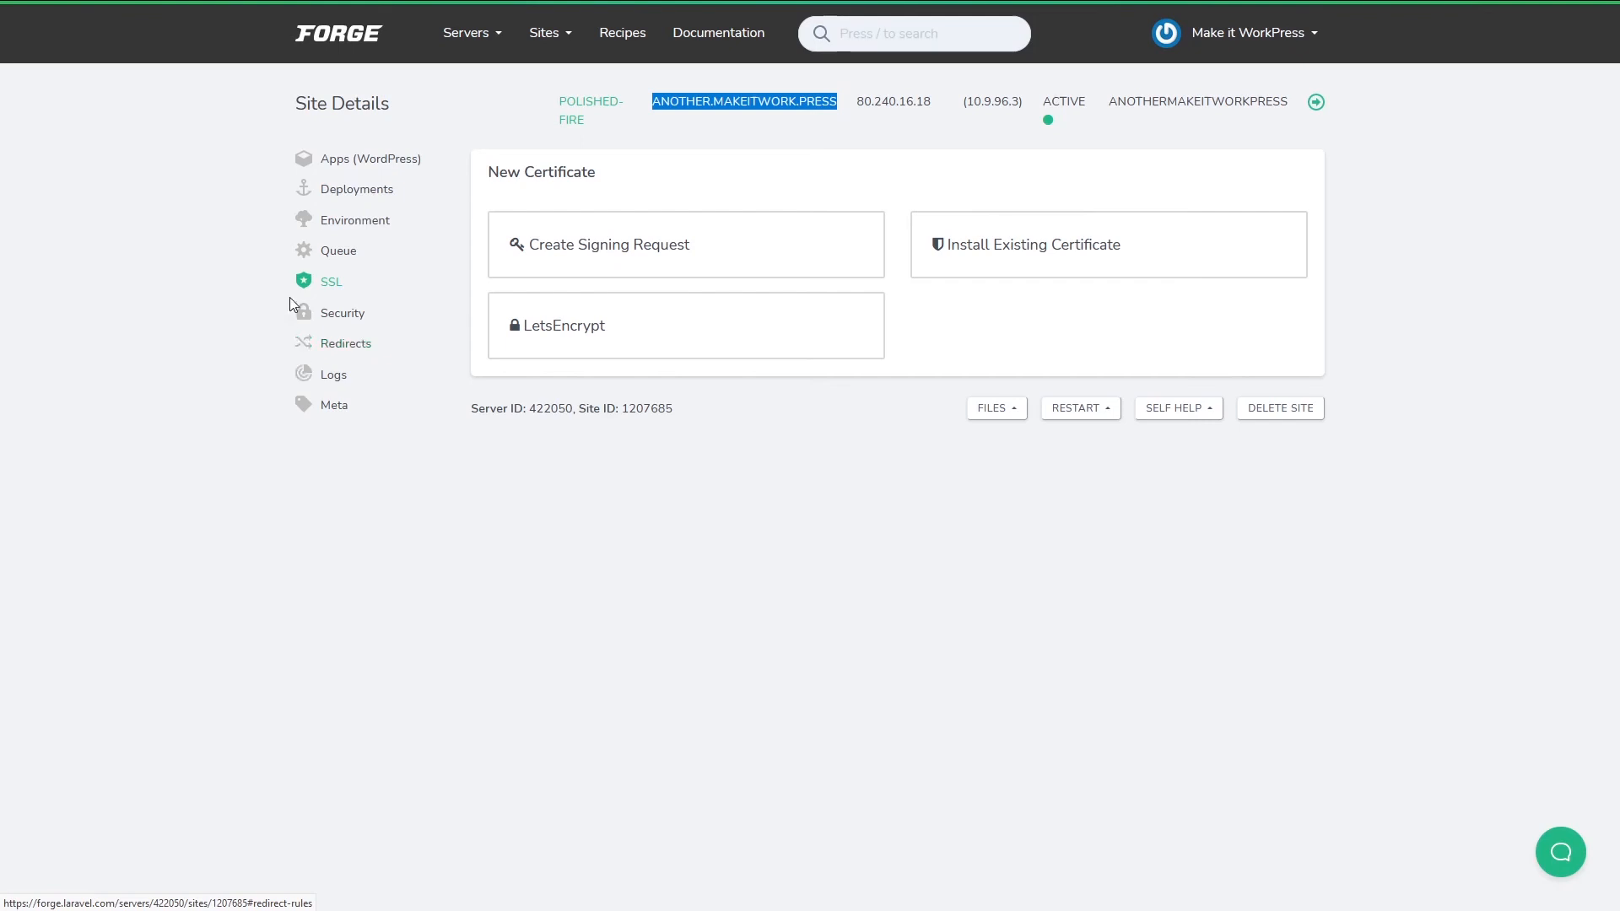
# Obtain a LetsEncrypt certificate for another.makeitwork.press, then go to the site's Security rules.
pyautogui.click(707, 335)
pyautogui.click(869, 532)
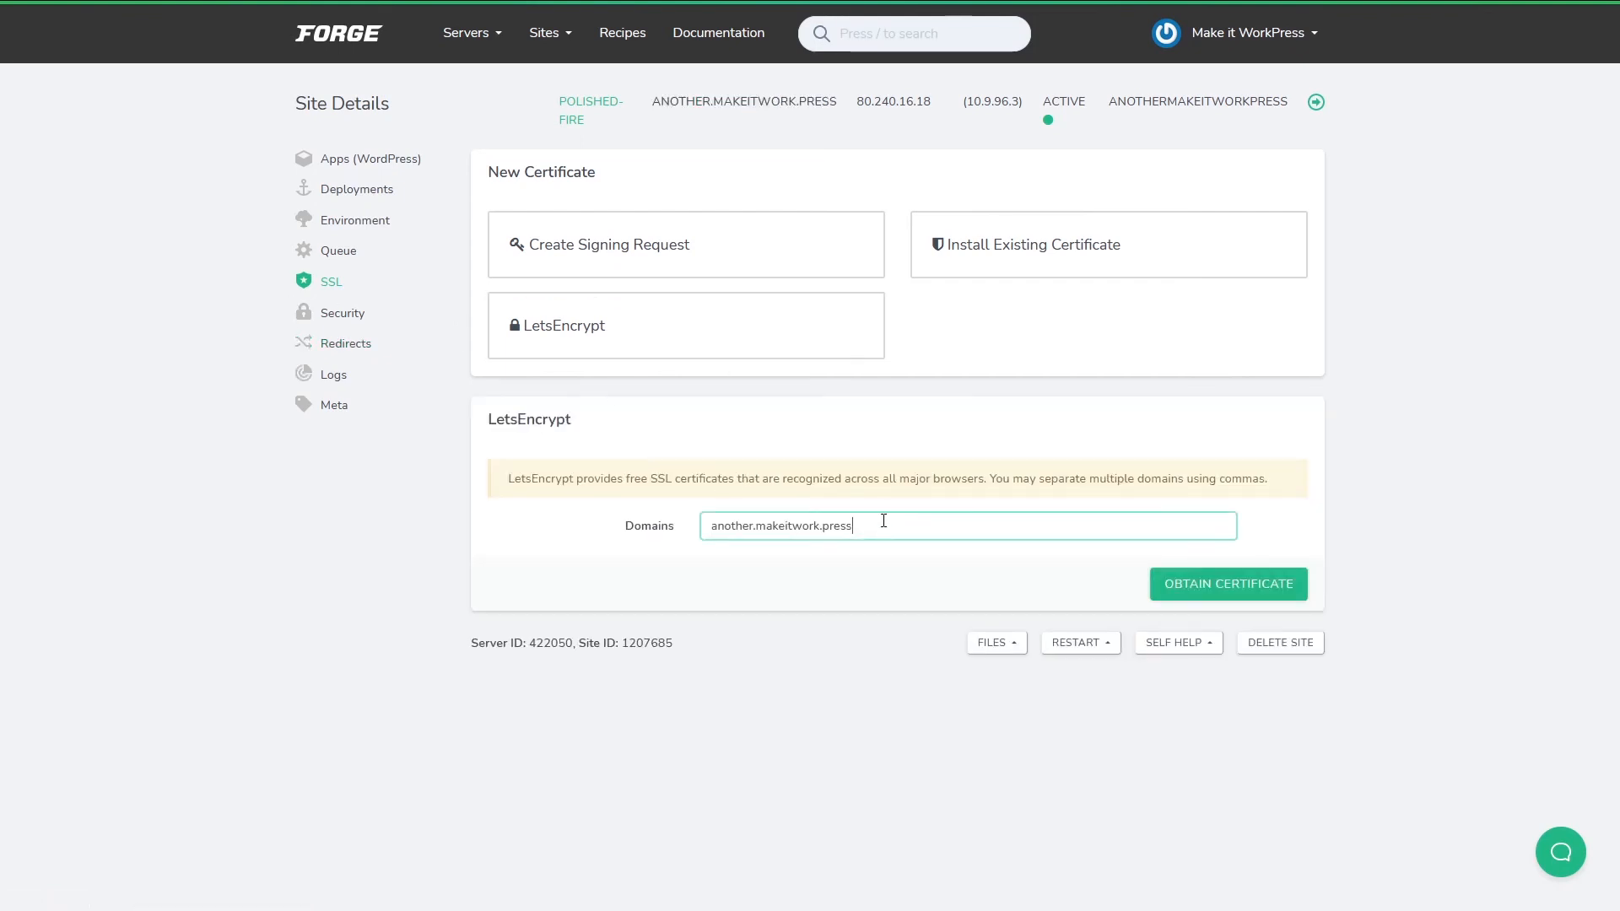
pyautogui.click(829, 764)
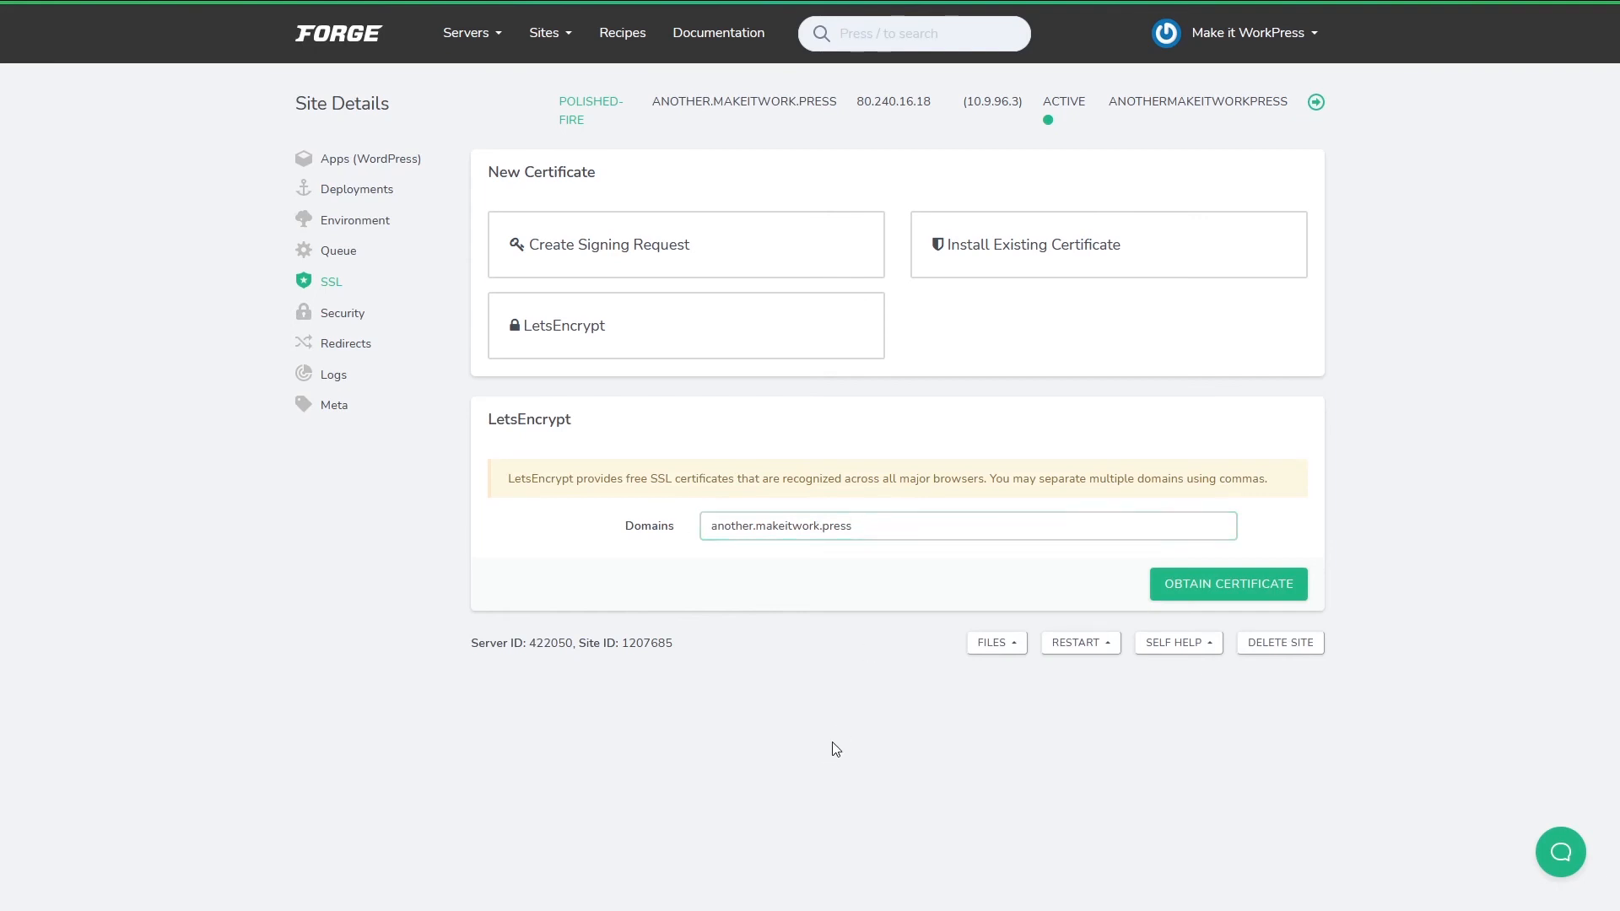
pyautogui.click(1232, 588)
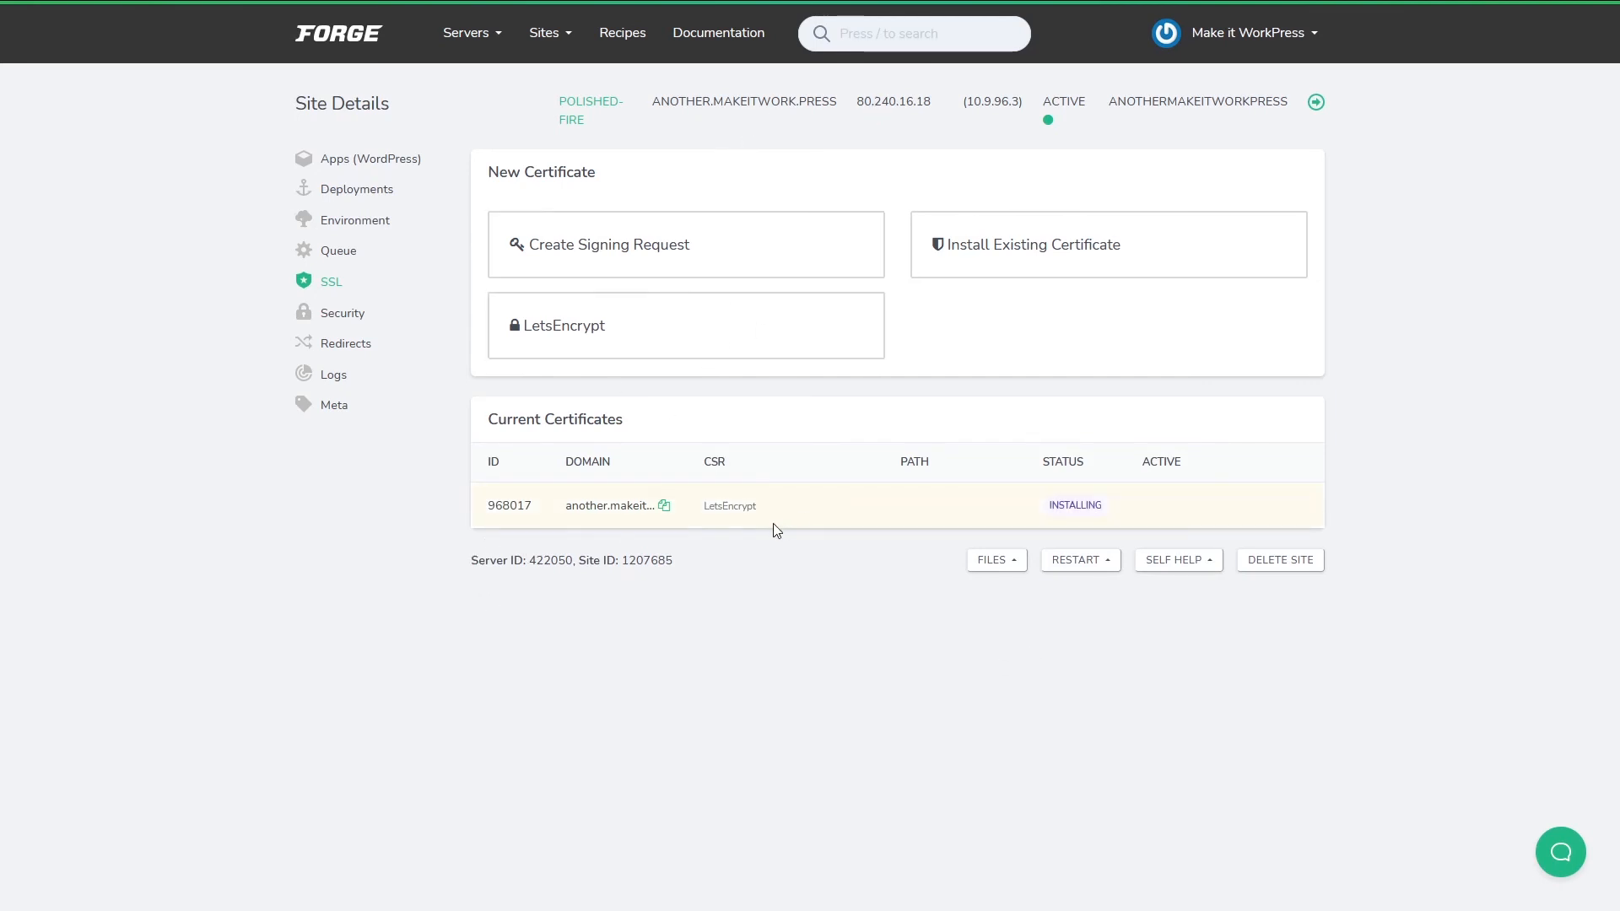
pyautogui.click(350, 314)
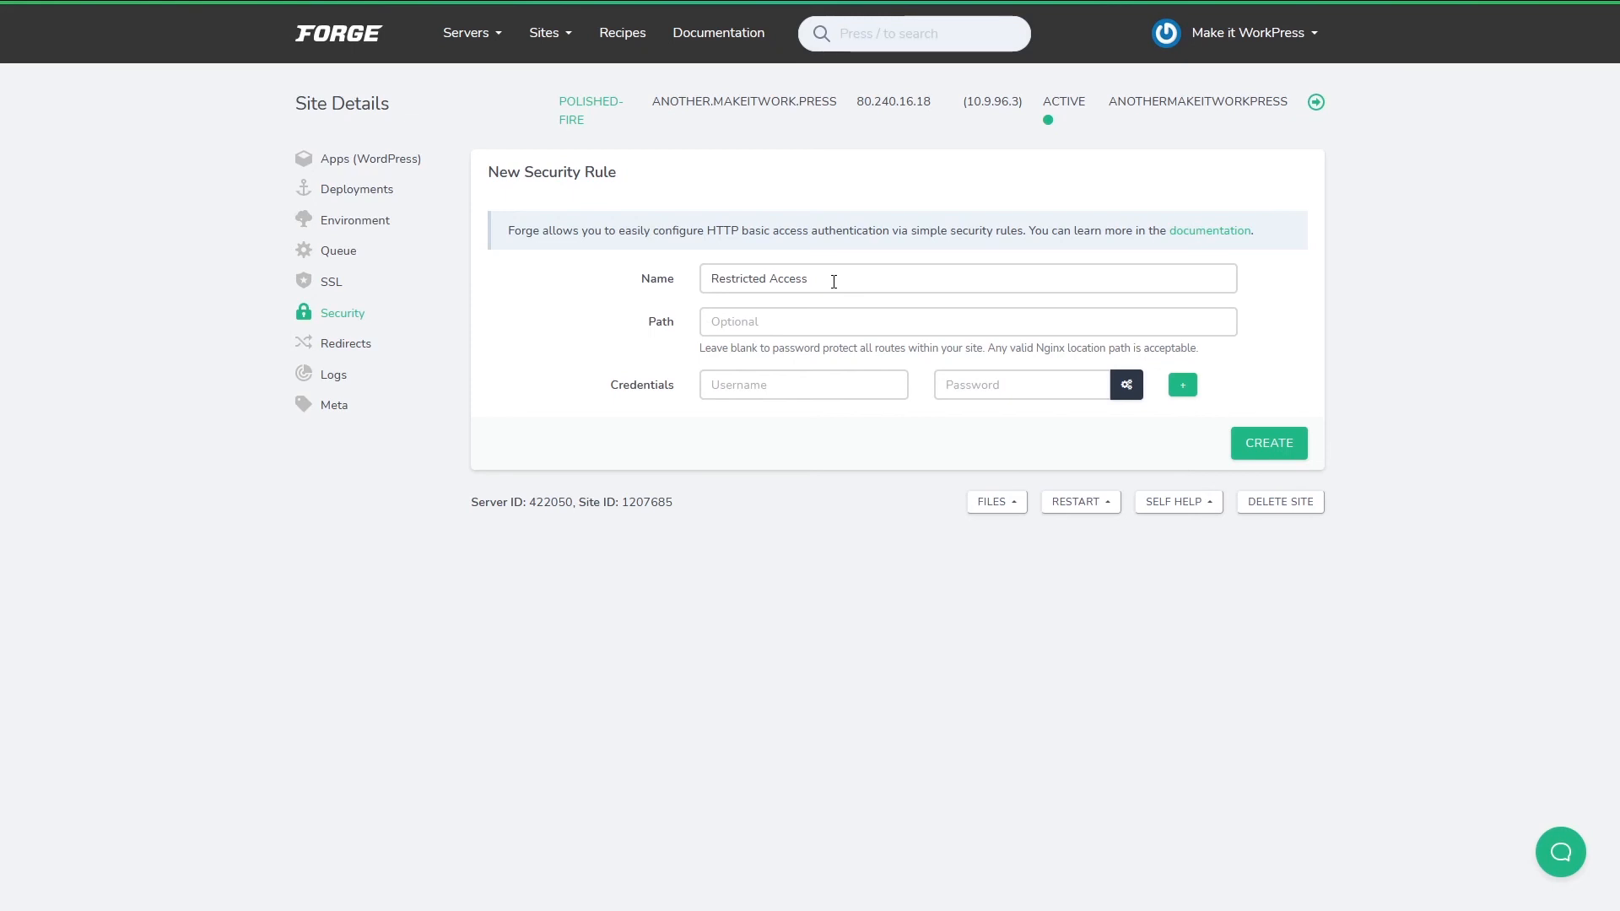
# Browse another.makeitwork.press's Redirects and Logs pages, ending on its Meta page with web directory /public.
pyautogui.click(325, 343)
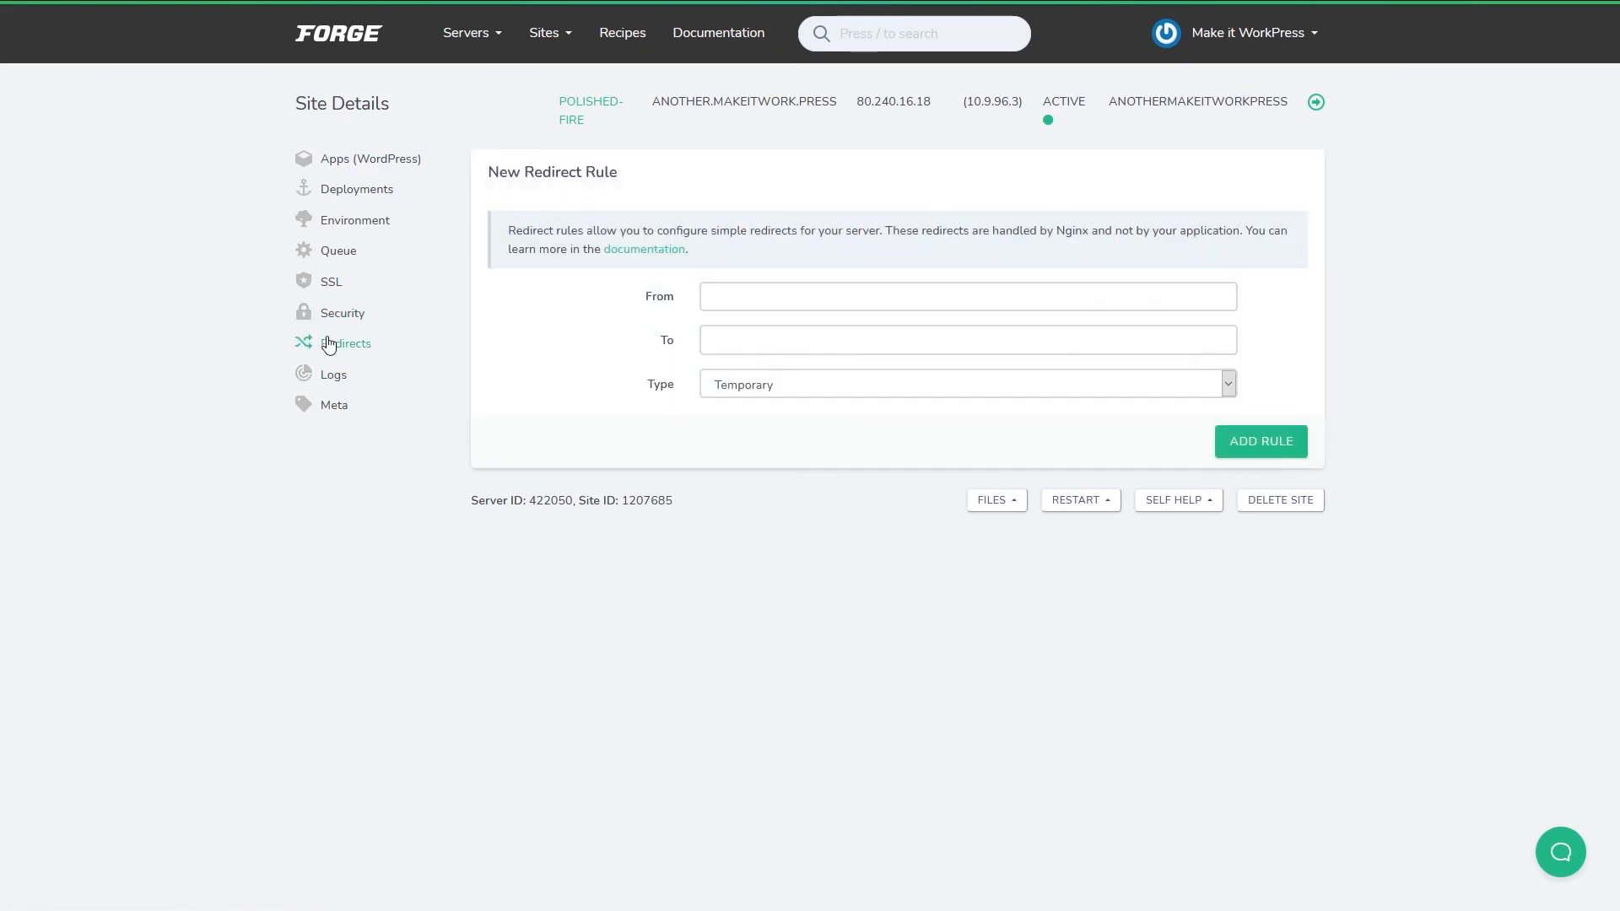
pyautogui.click(736, 300)
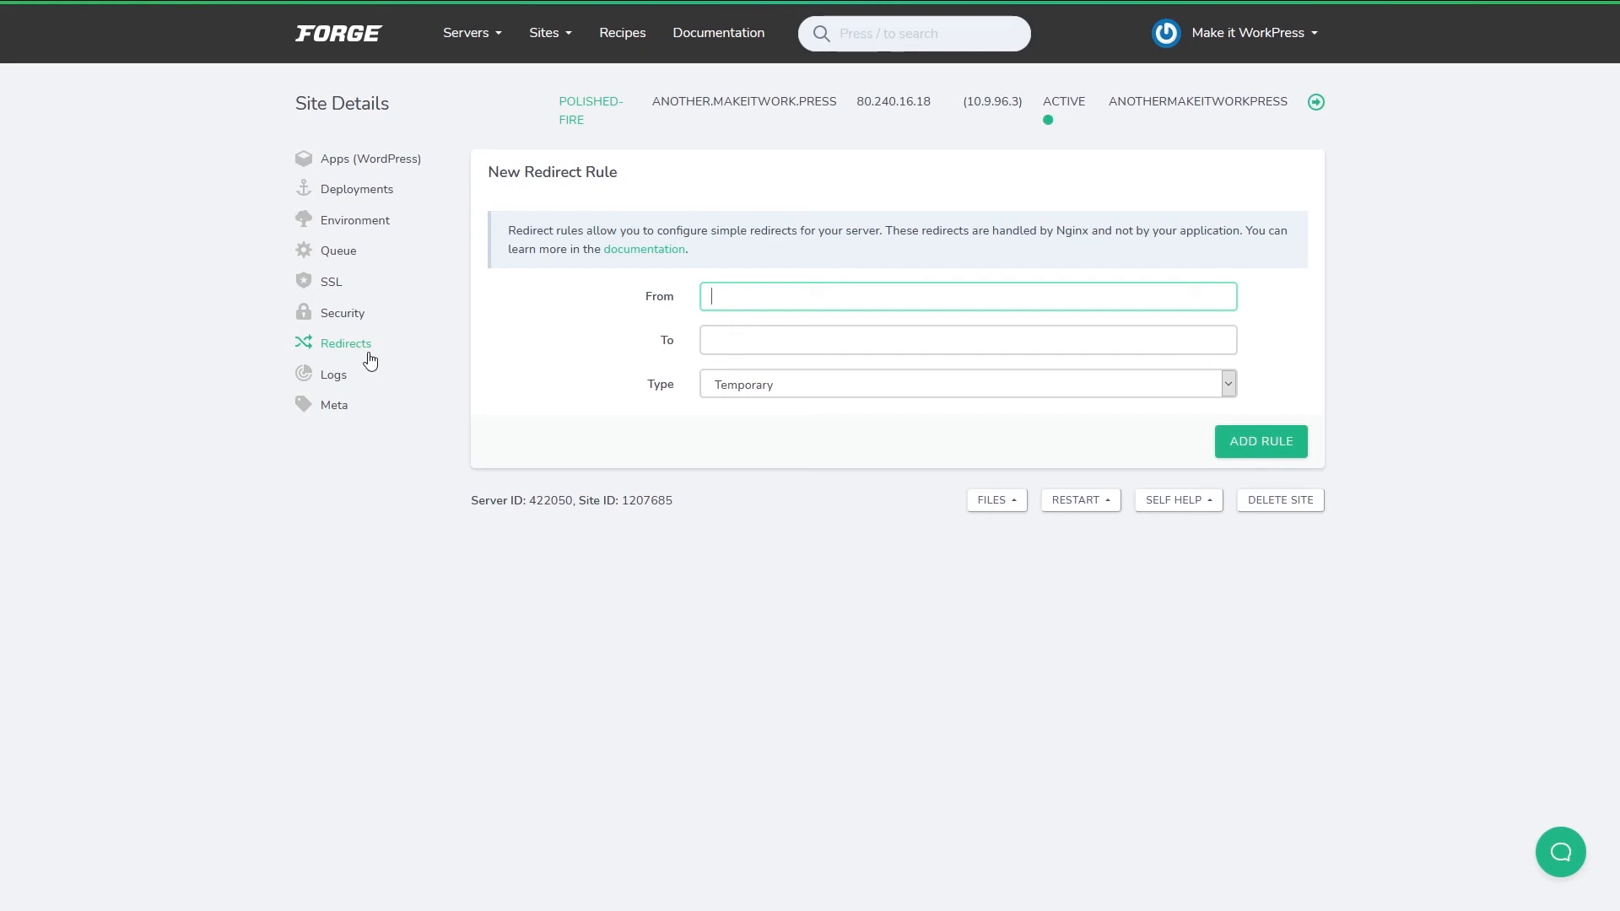
pyautogui.click(333, 375)
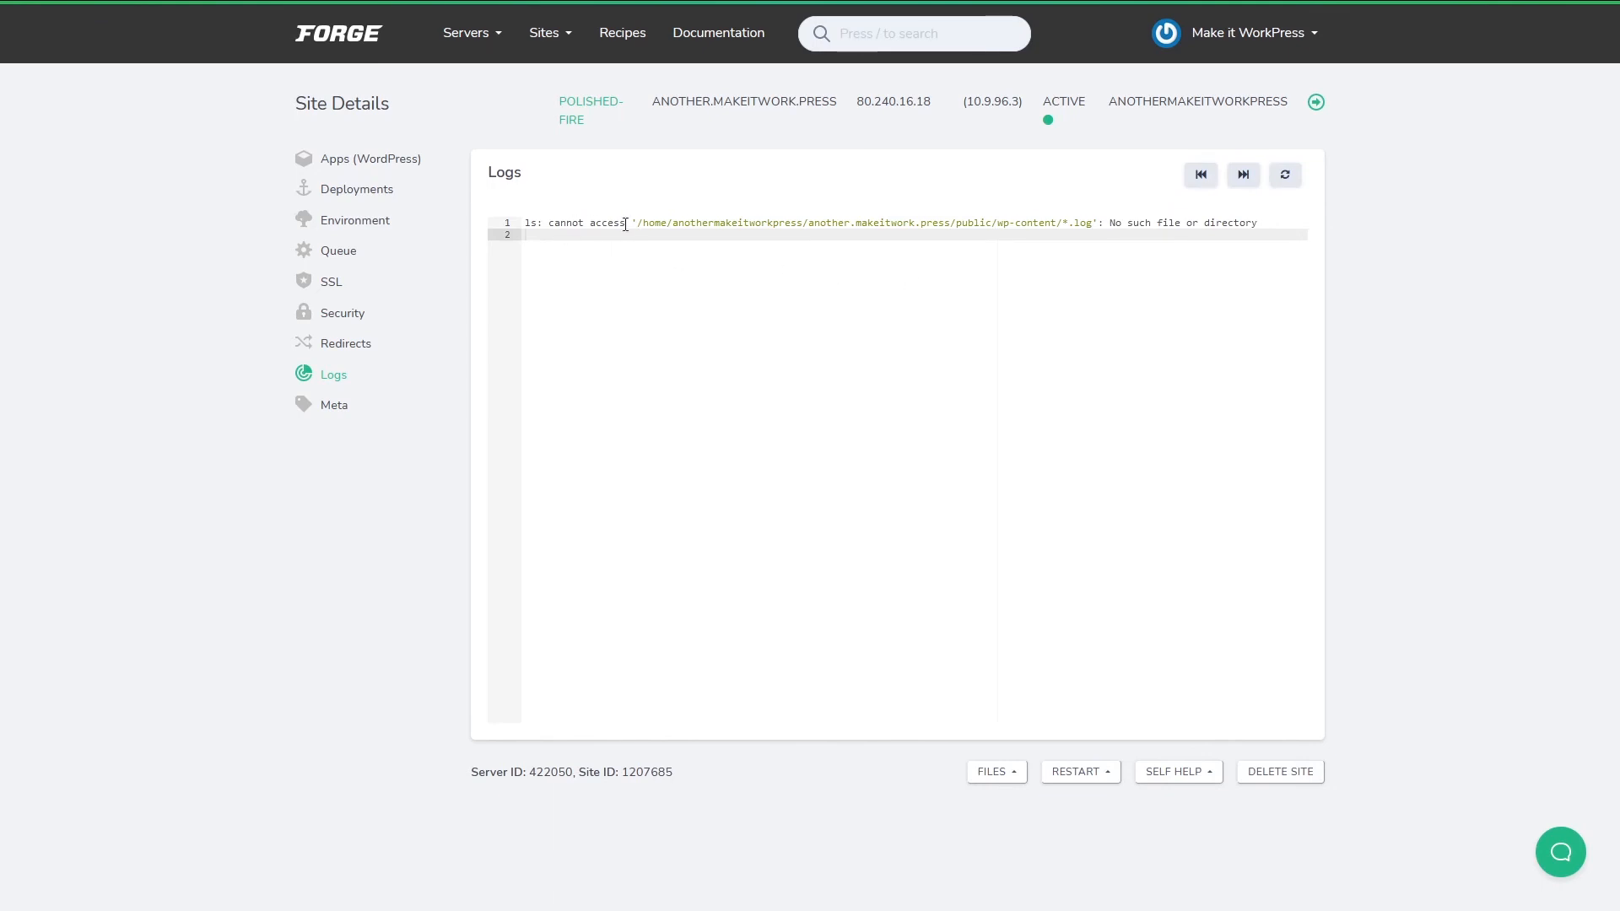
pyautogui.click(352, 413)
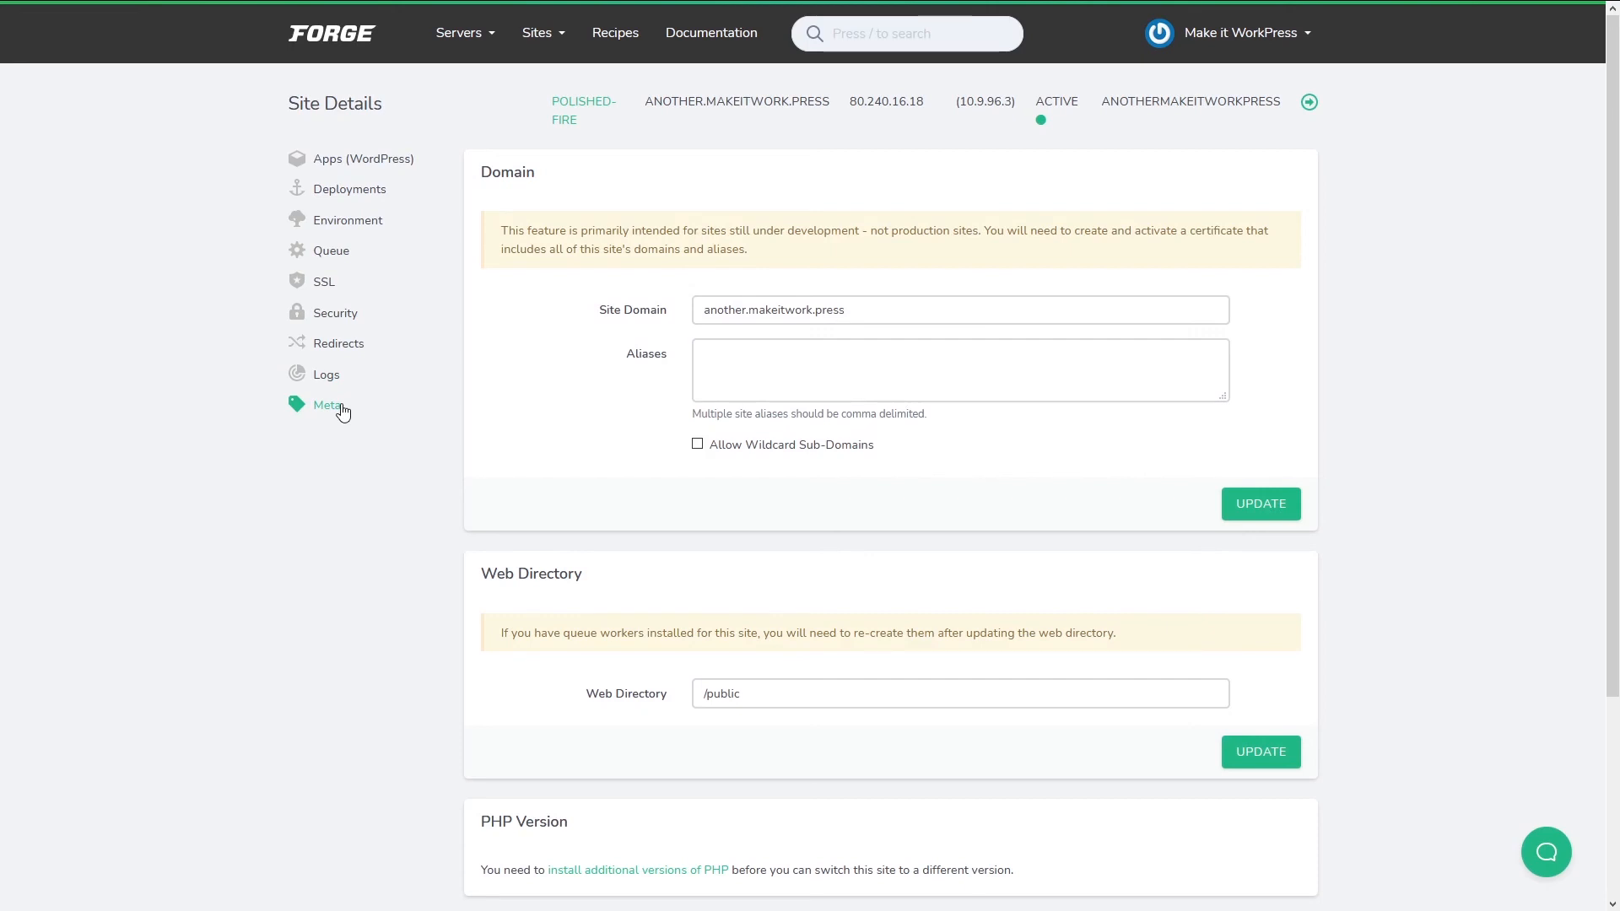
pyautogui.scroll(-2, 338, 417)
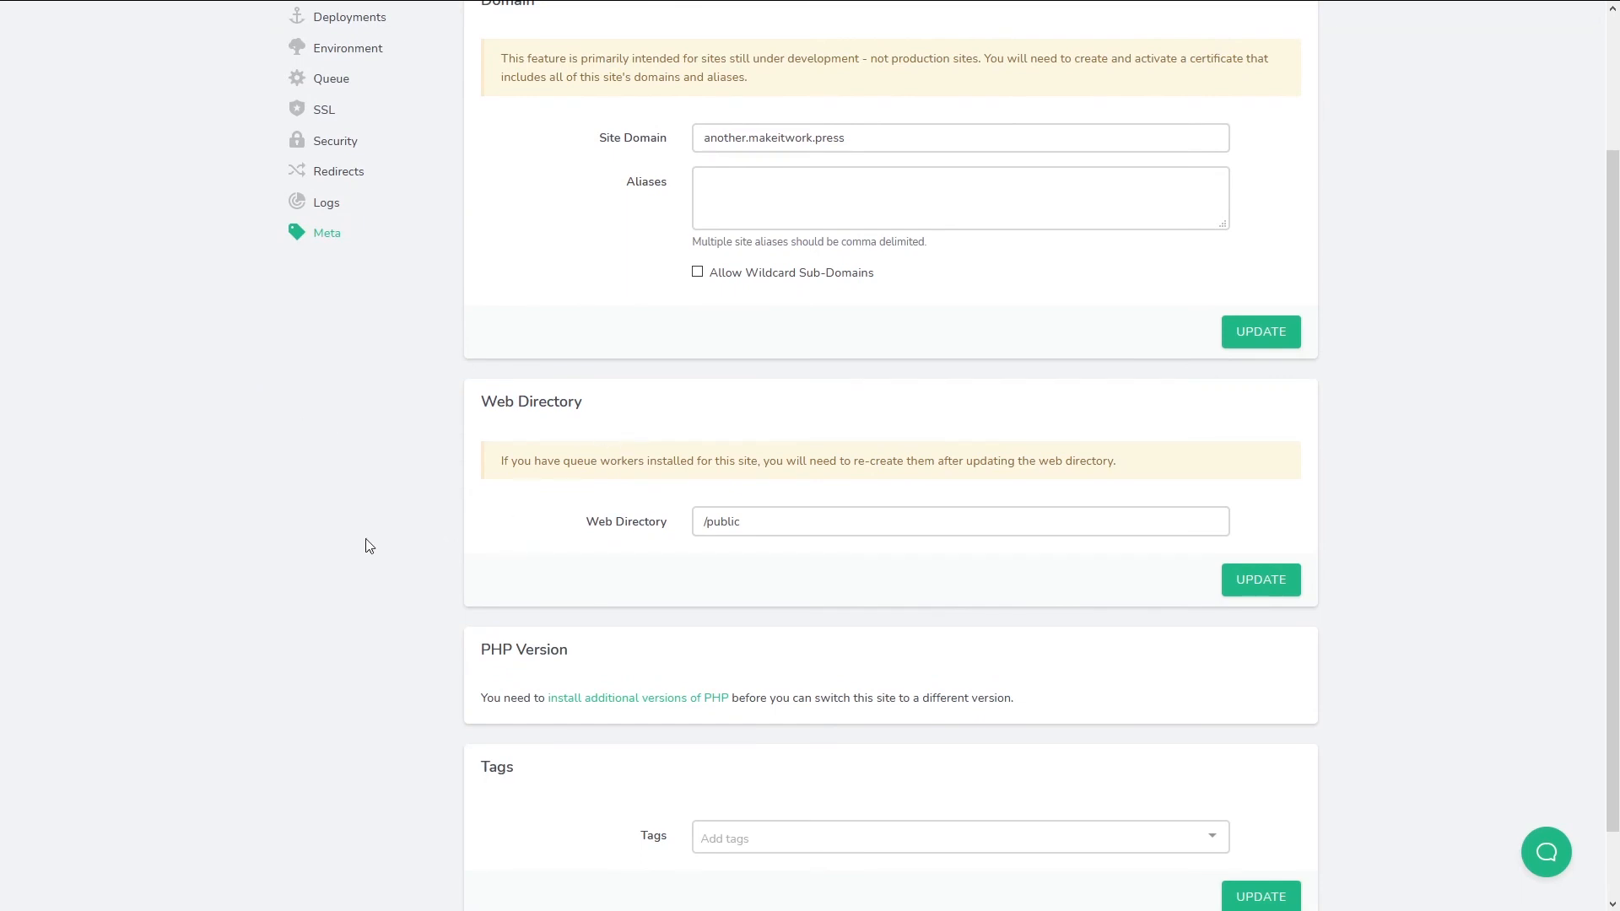
pyautogui.scroll(-1, 557, 506)
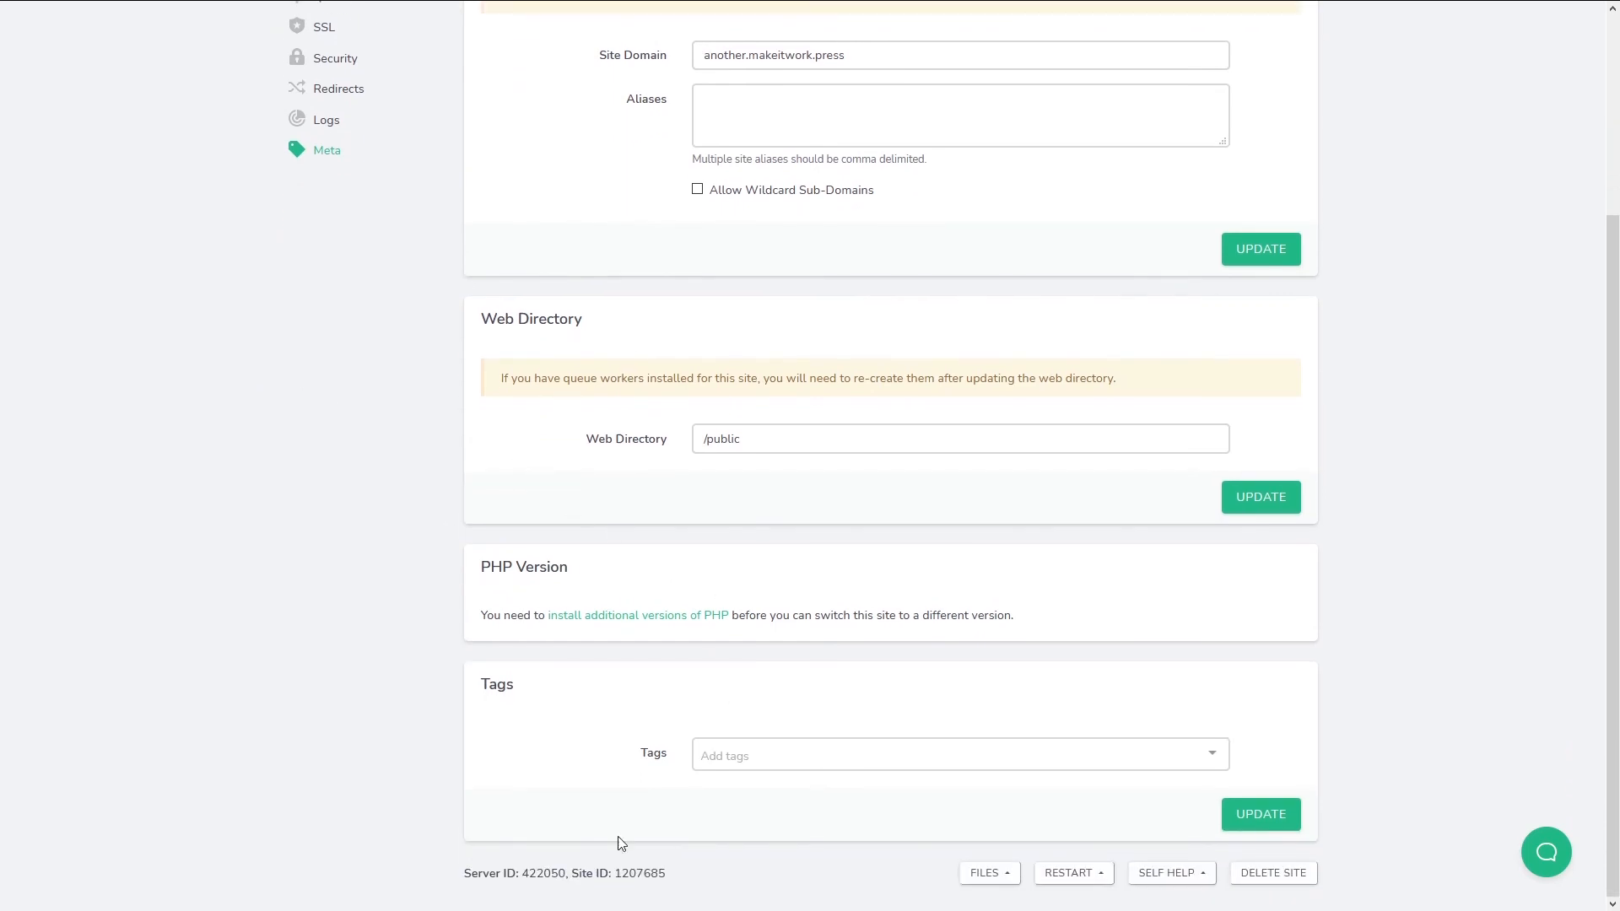
pyautogui.click(1003, 882)
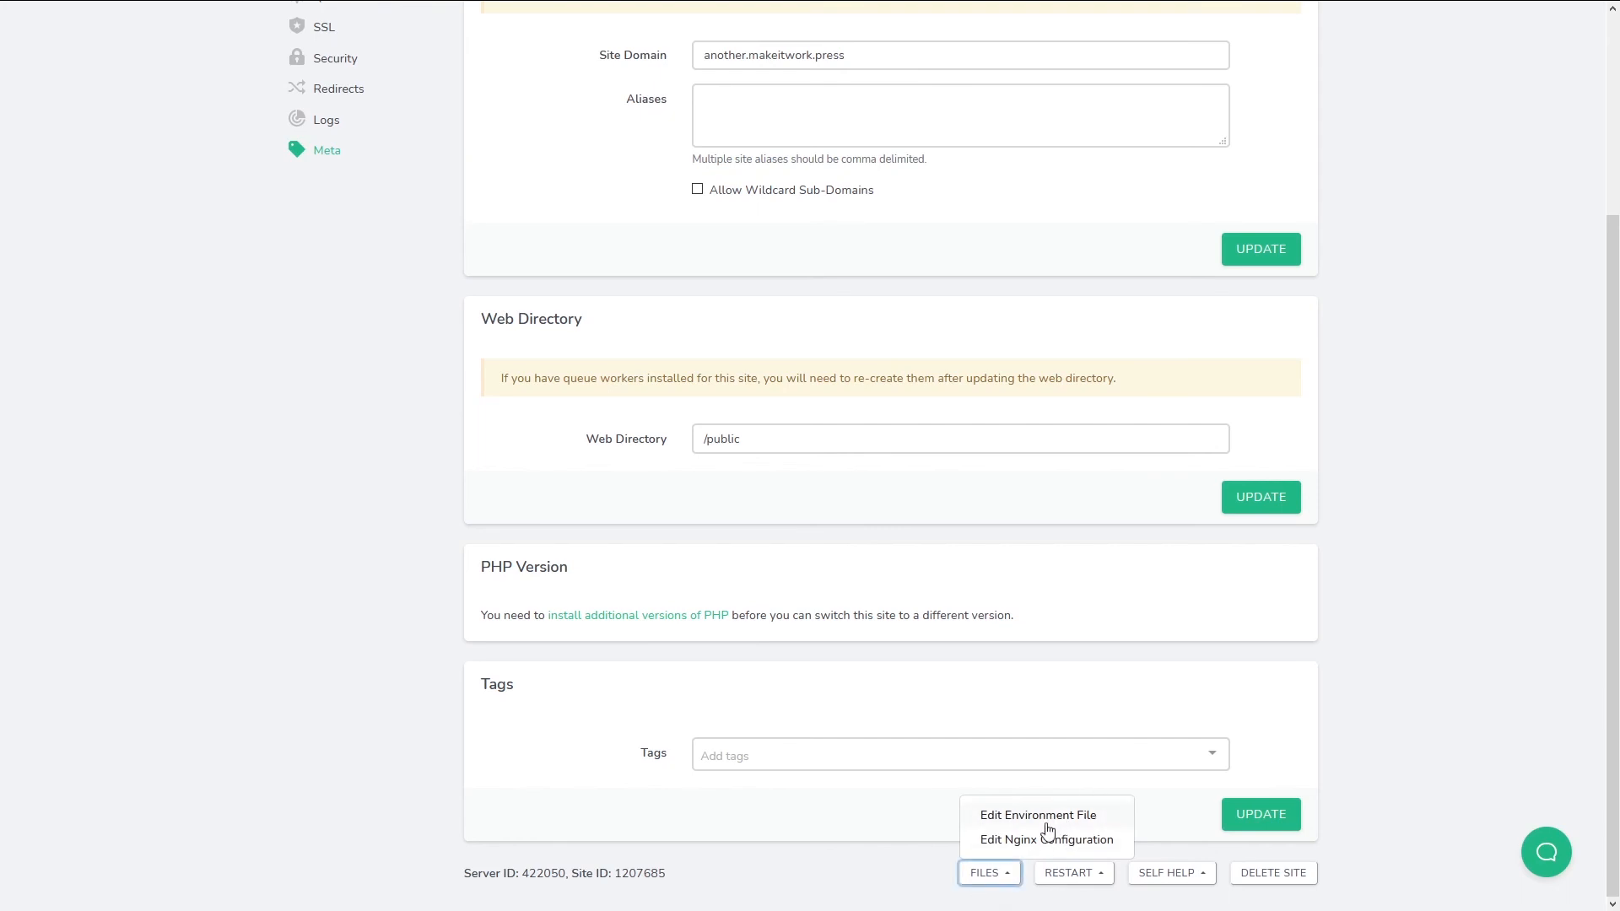
pyautogui.click(1097, 878)
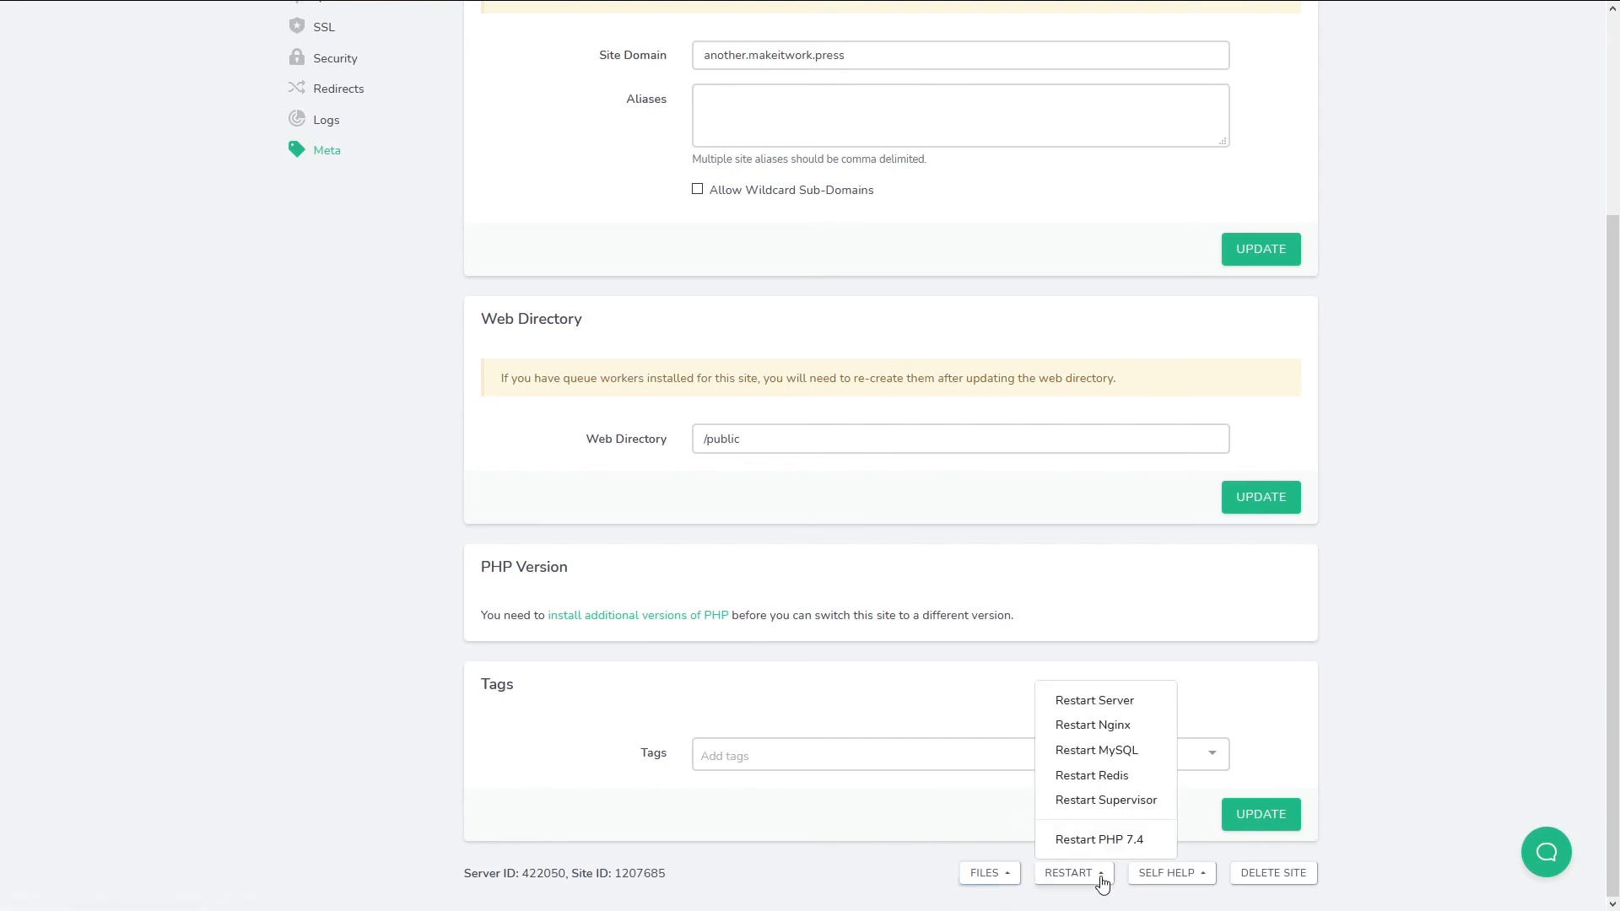
pyautogui.click(1190, 879)
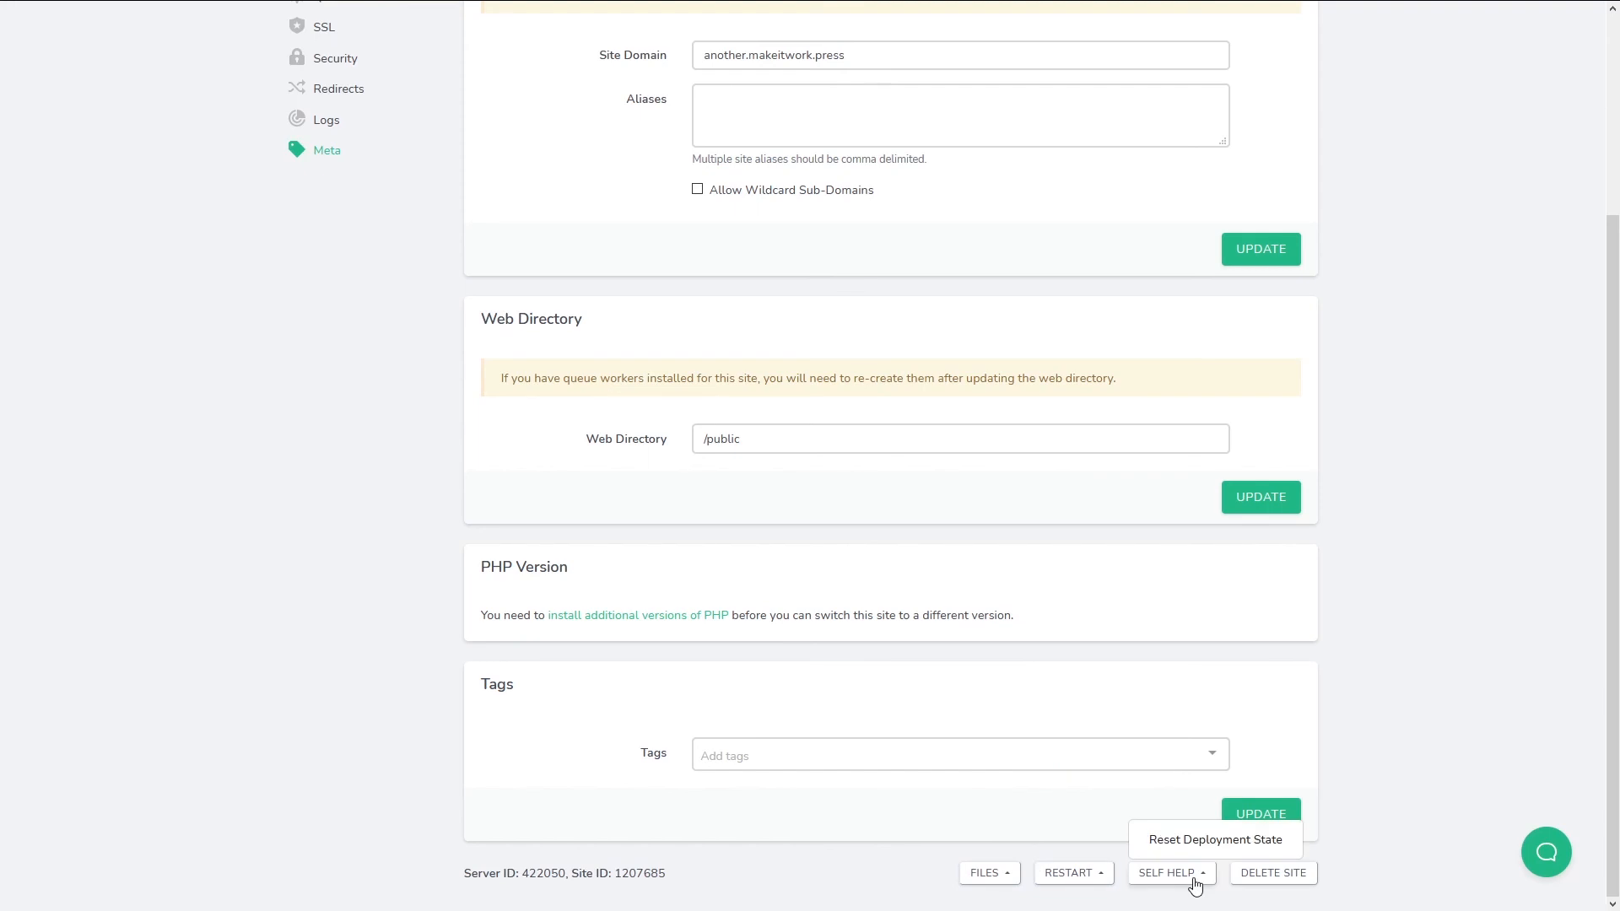
pyautogui.click(1448, 756)
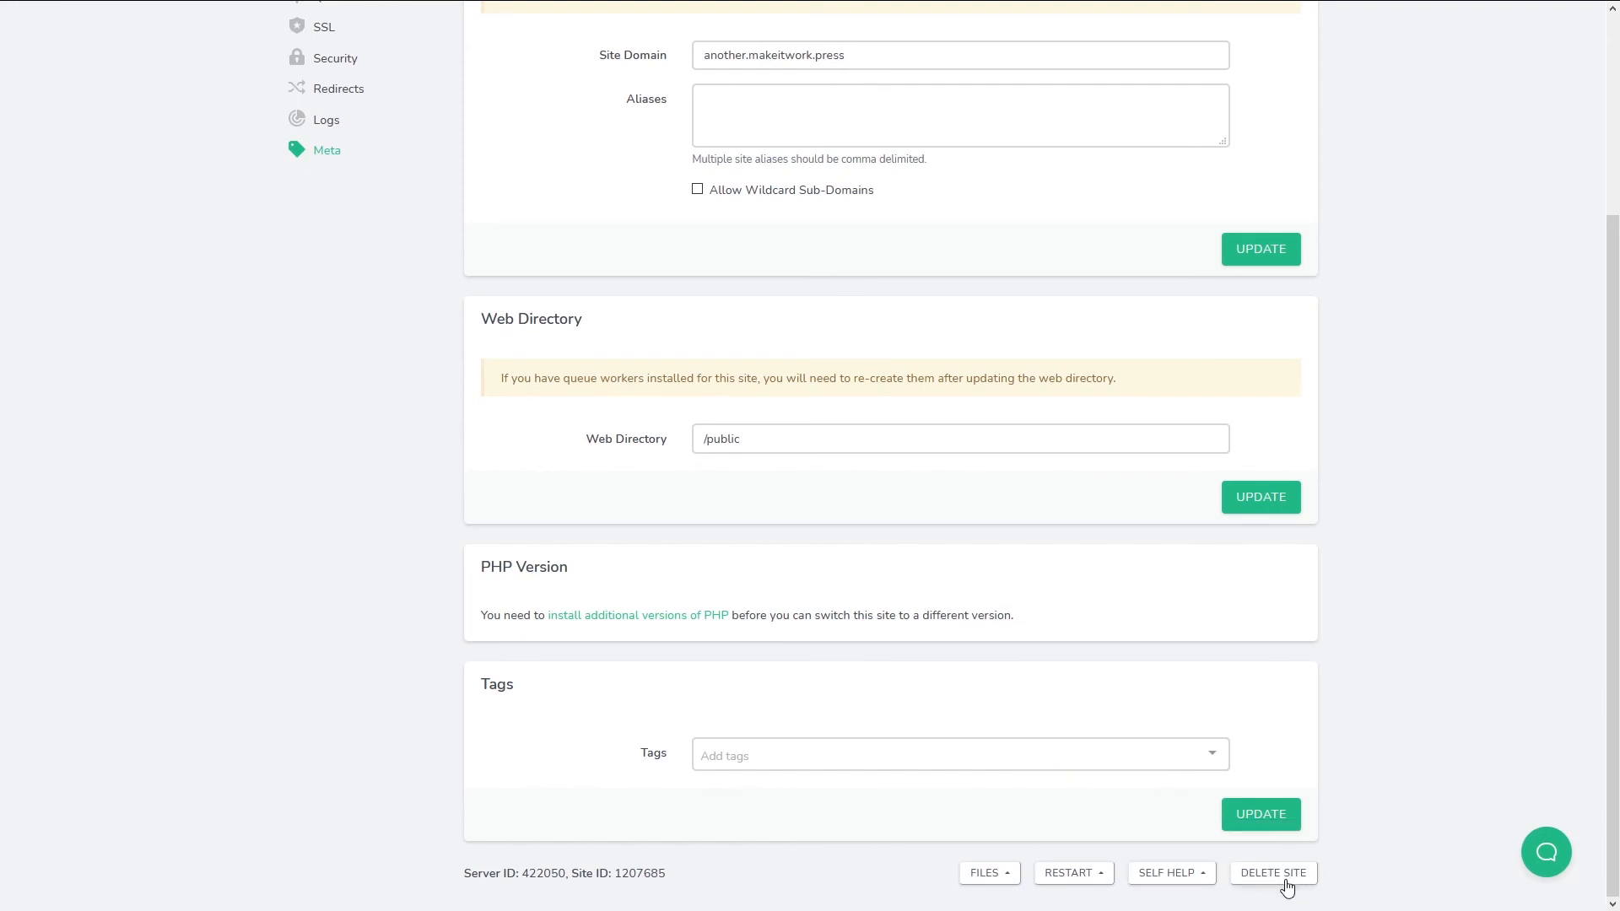
pyautogui.scroll(3, 1288, 889)
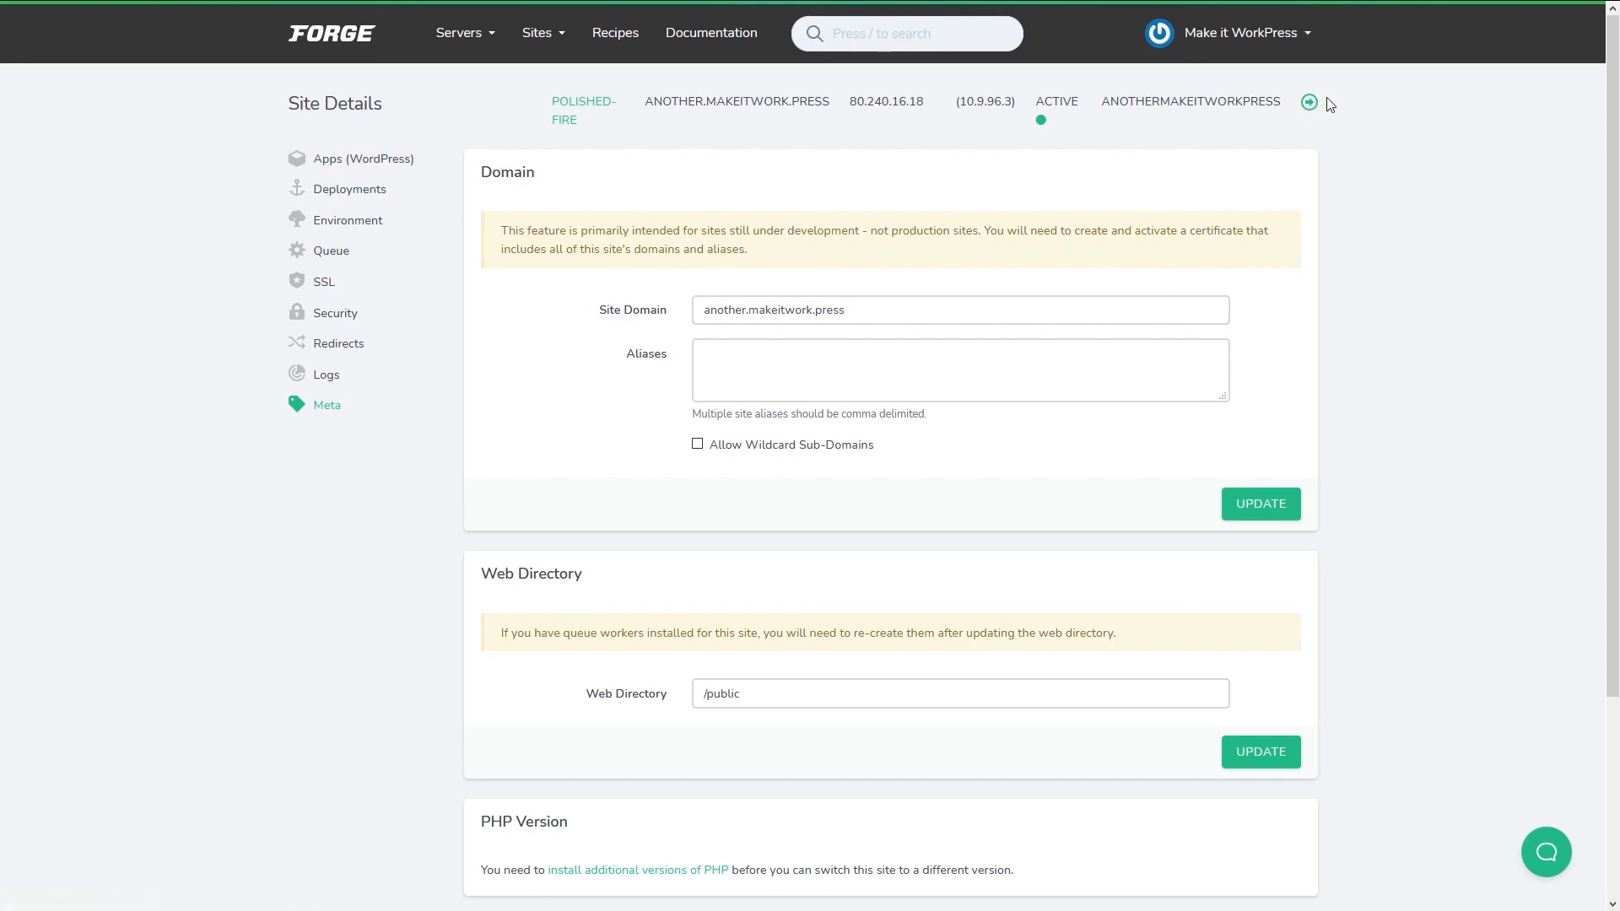
# Check the Account profile's name, password and two-factor sections, then go to Circles.
pyautogui.click(1310, 38)
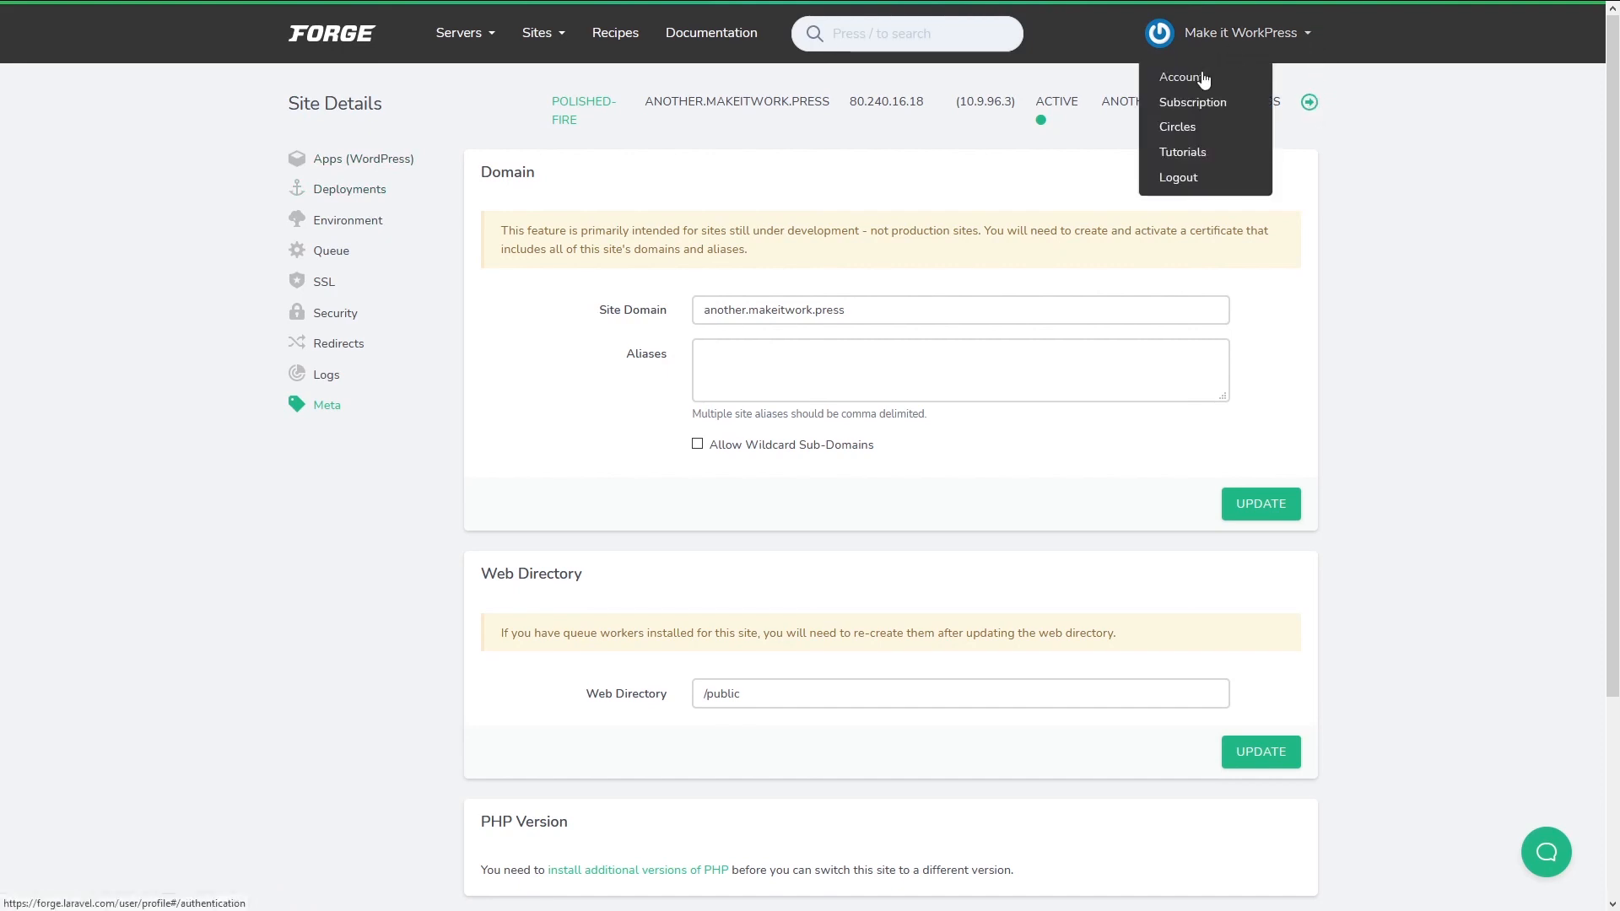
pyautogui.click(1193, 85)
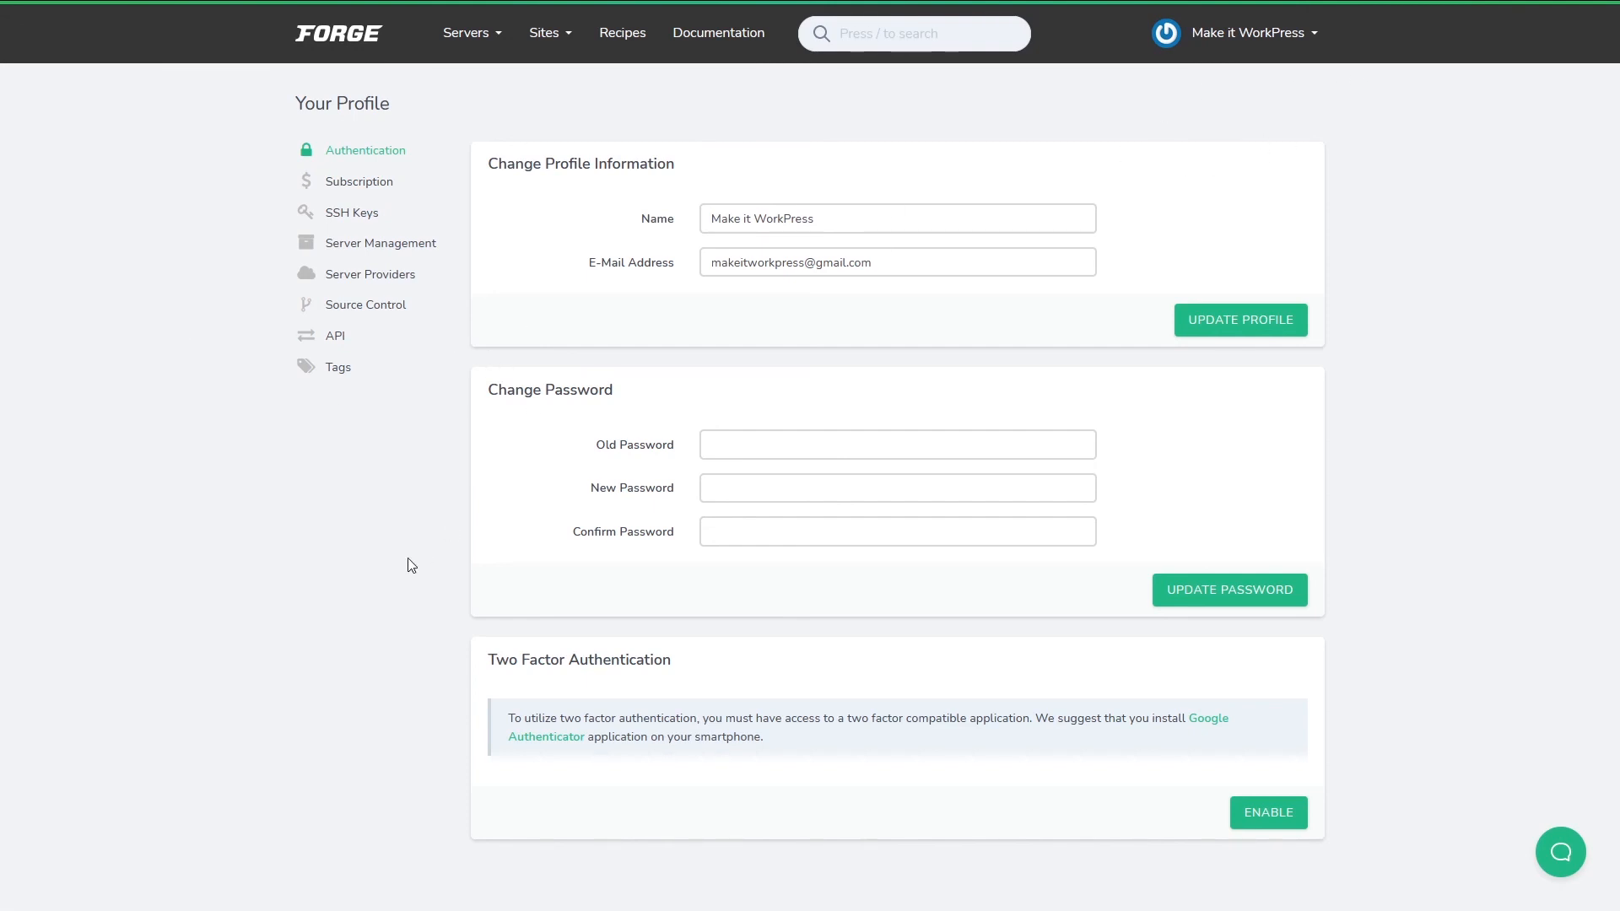
pyautogui.click(1316, 34)
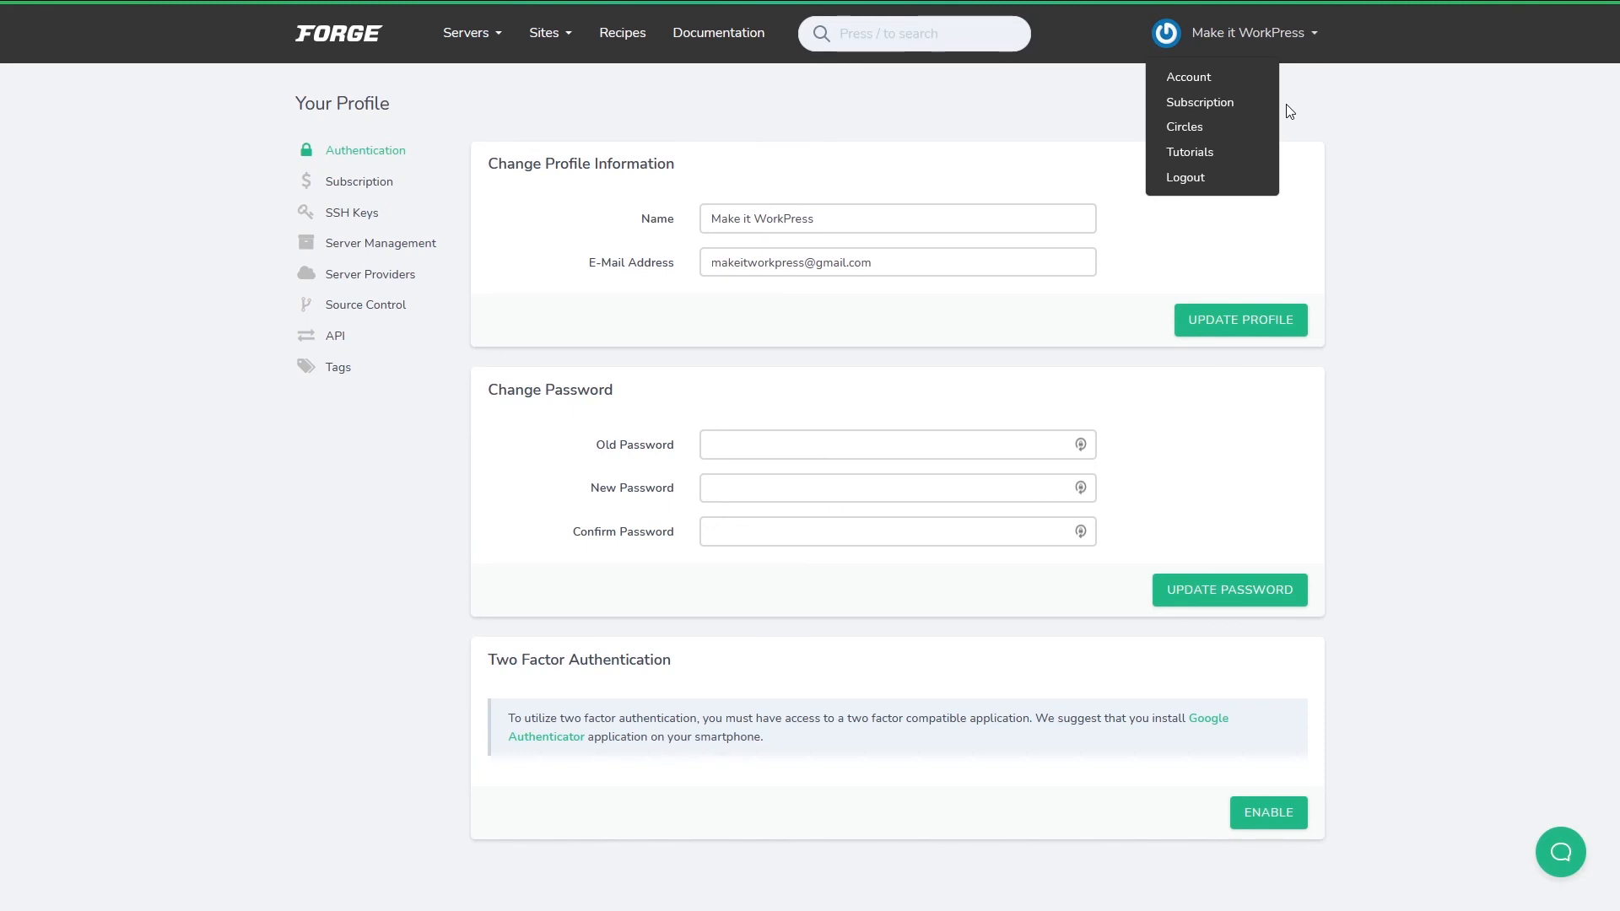
pyautogui.click(1191, 128)
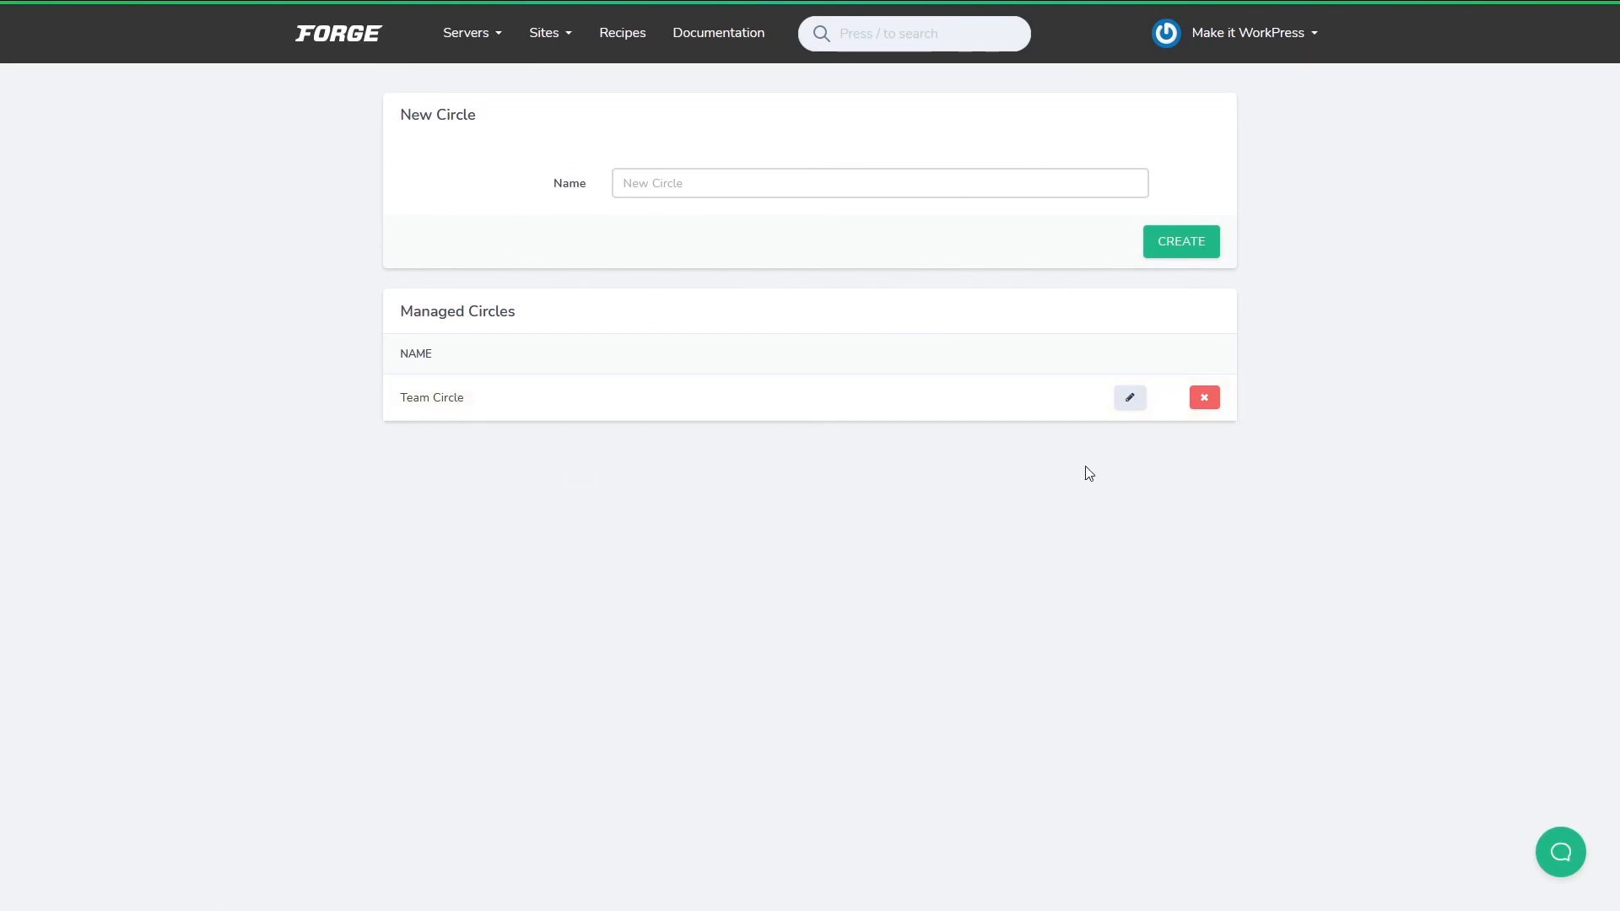
# Edit Team Circle, tick the polished-fire server, and close the editor without saving.
pyautogui.click(1133, 399)
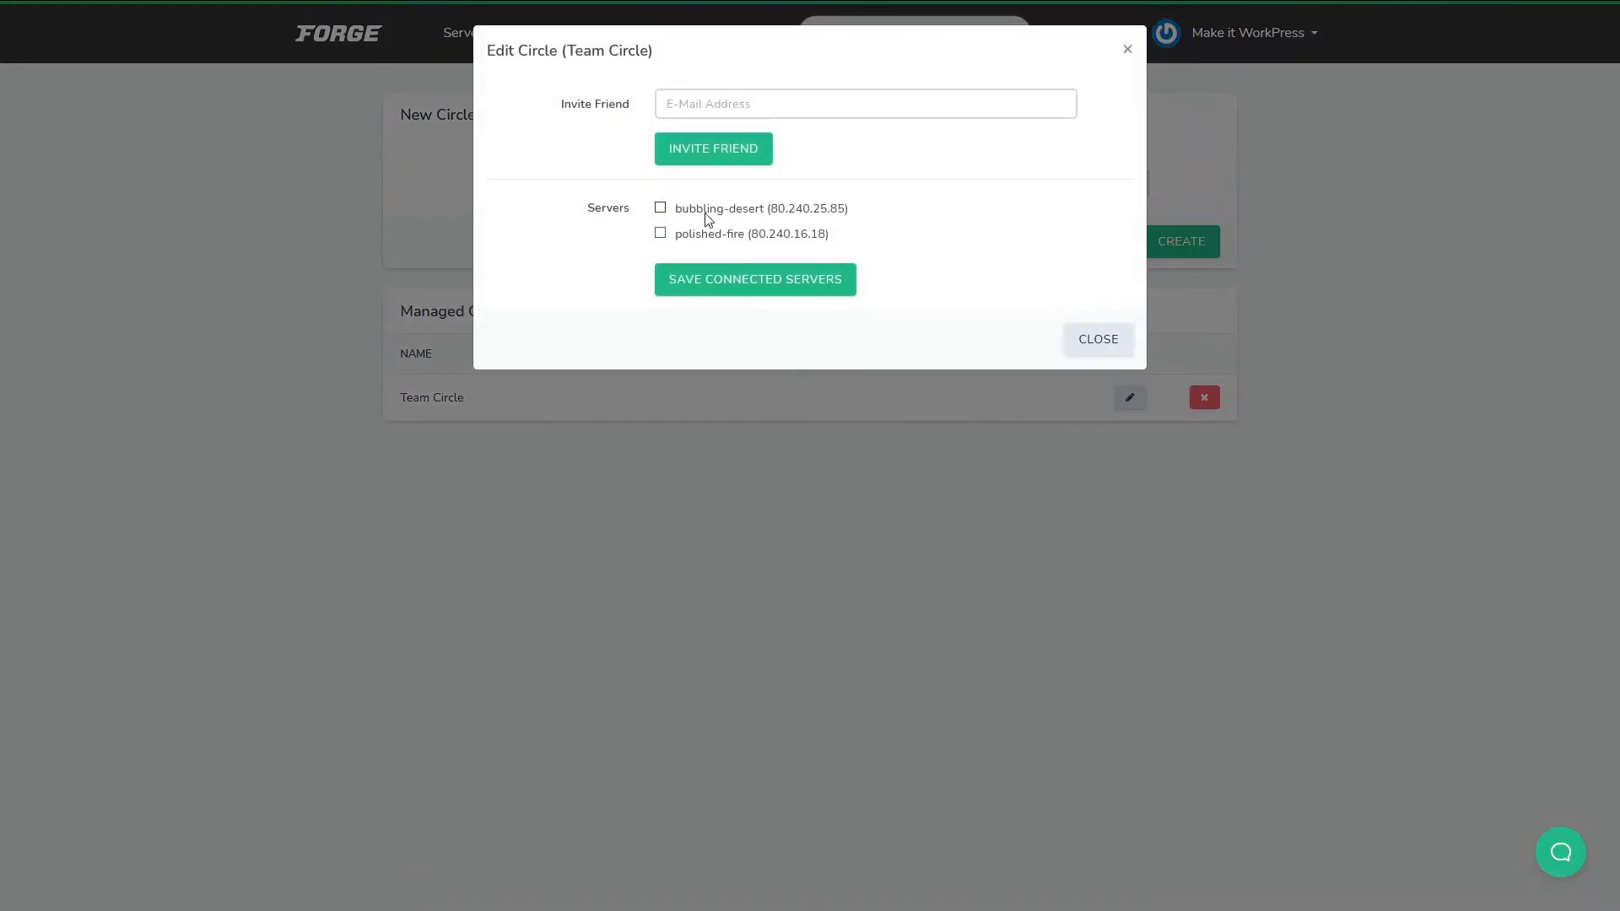
pyautogui.click(660, 235)
pyautogui.click(1115, 338)
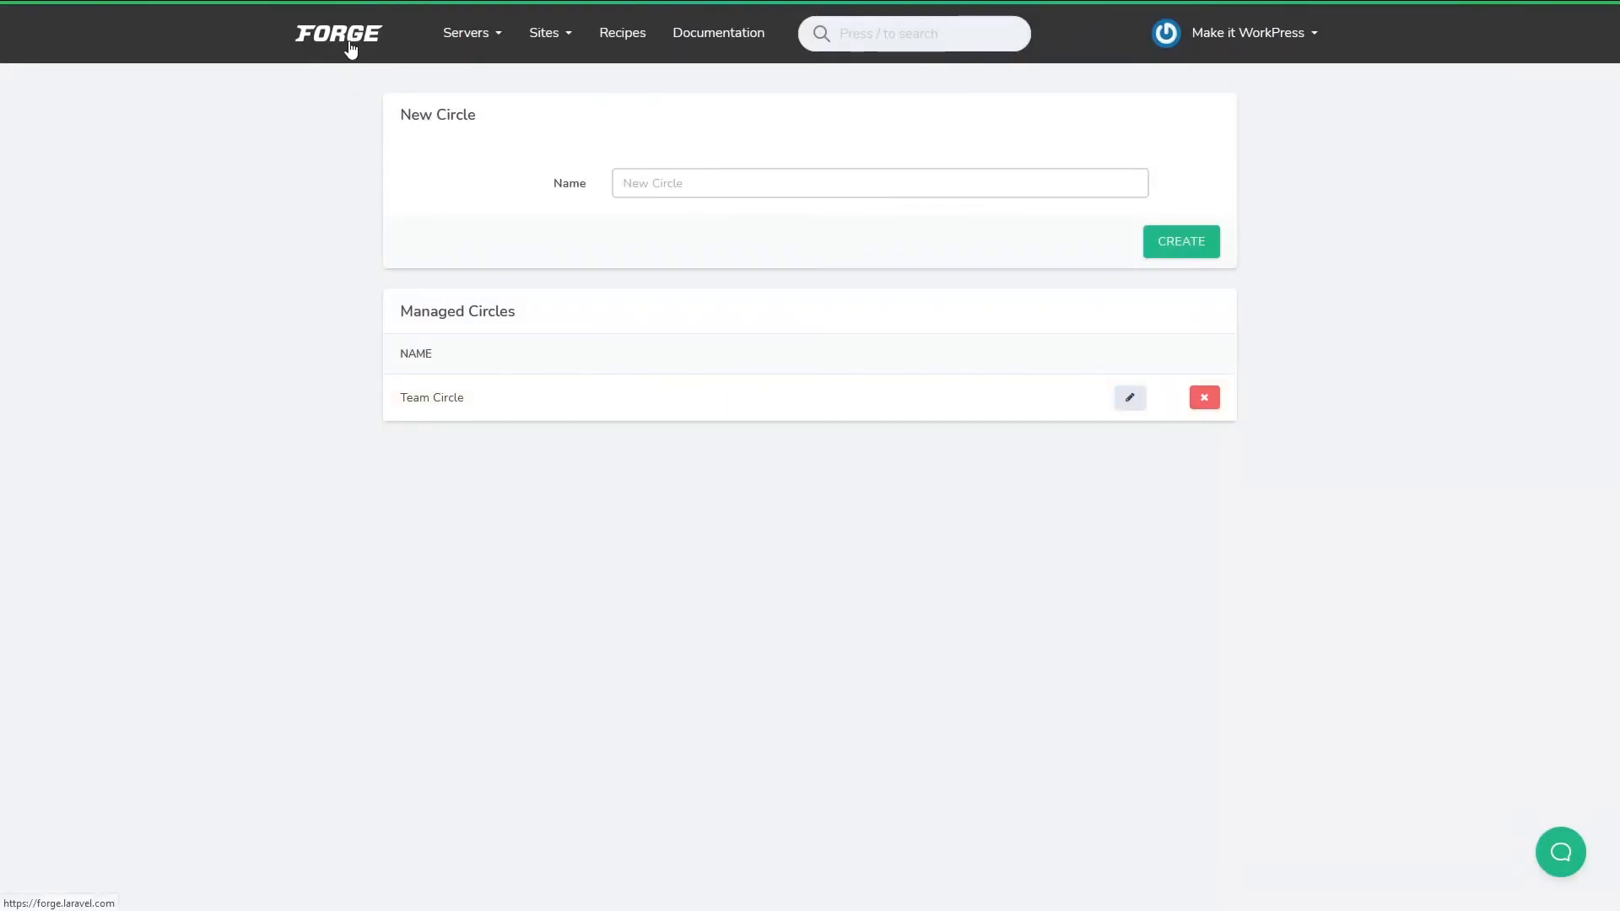
# Go back to the servers dashboard listing bubbling-desert and polished-fire.
pyautogui.click(351, 49)
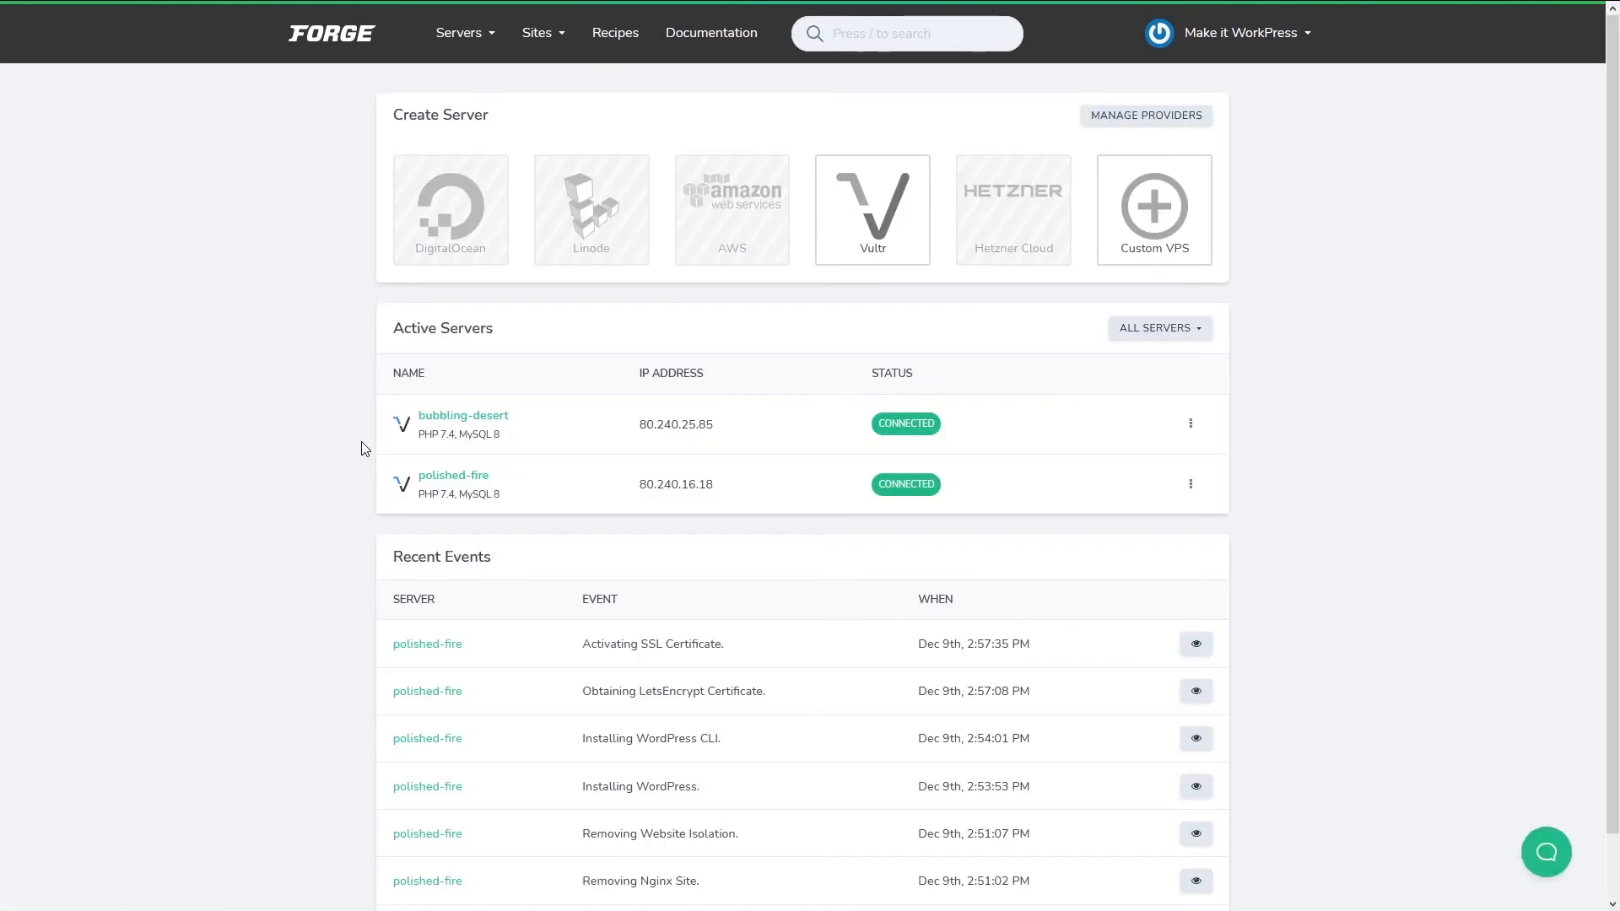